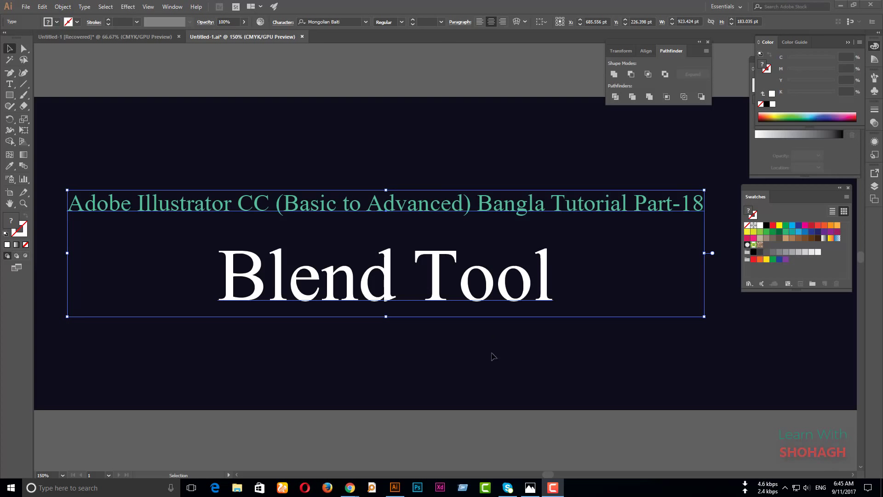
Minimize Illustrator's Blend Tool title card to reveal the YouTube channel videos page.
click(840, 5)
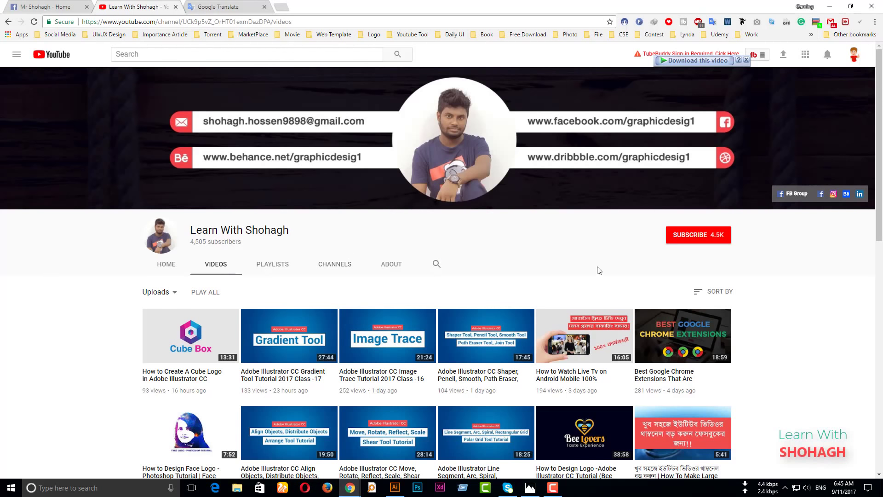
Subscribe to the tutorial channel on YouTube.
click(702, 238)
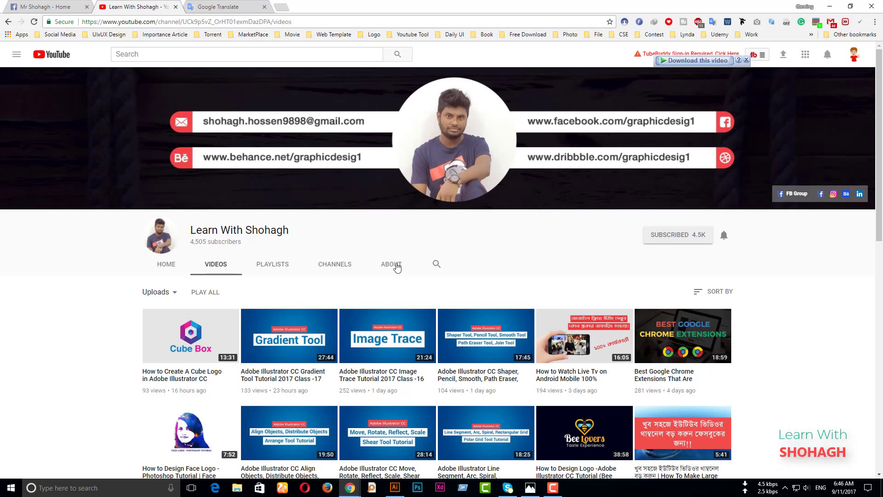
Switch to the channel owner's Facebook page in Chrome.
click(31, 10)
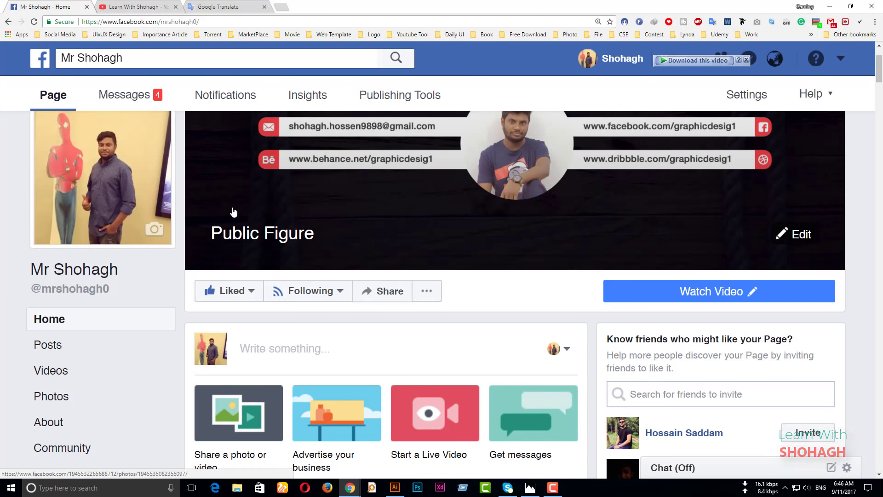
Scroll through the Facebook page's logo-design video posts, then return to Illustrator.
scroll(152, 263, down, 3)
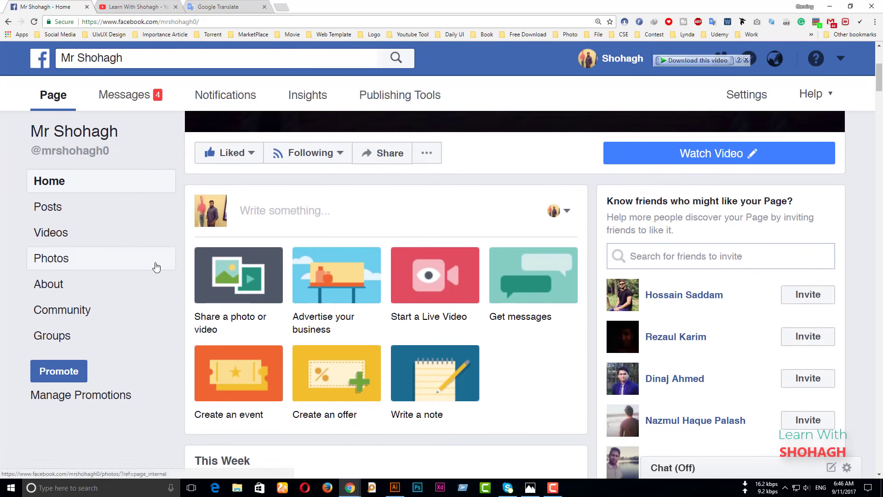
scroll(258, 276, down, 7)
scroll(361, 291, down, 6)
scroll(361, 291, down, 3)
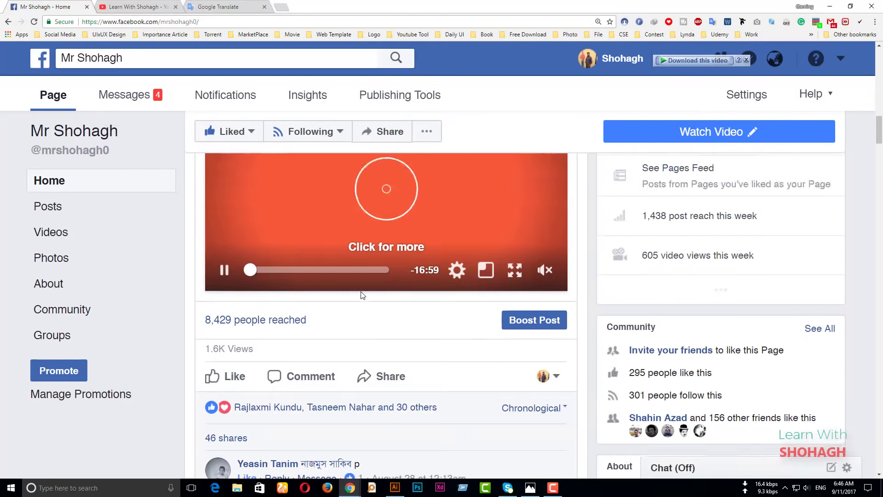
scroll(359, 292, down, 1)
scroll(356, 293, down, 3)
scroll(353, 295, down, 4)
scroll(353, 296, down, 5)
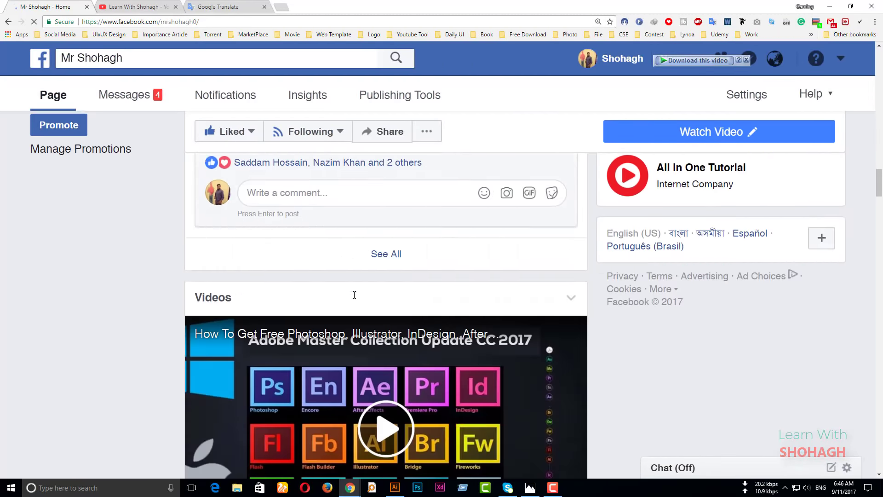
scroll(353, 298, down, 2)
scroll(352, 298, down, 6)
scroll(352, 299, down, 4)
scroll(352, 299, down, 2)
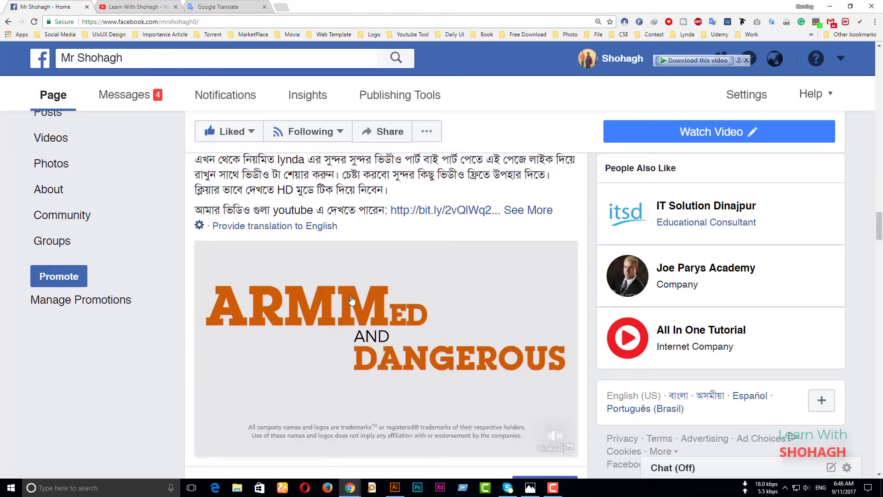
scroll(352, 299, down, 3)
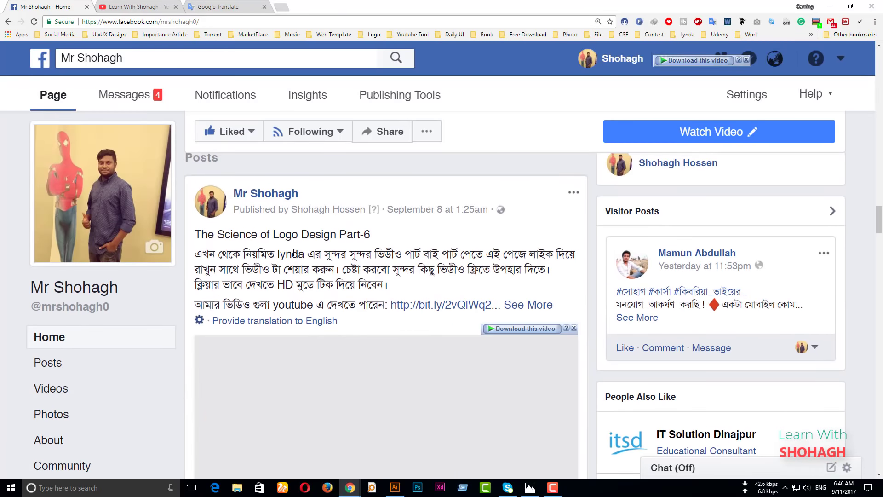
scroll(340, 289, down, 2)
scroll(322, 278, down, 4)
scroll(320, 276, up, 5)
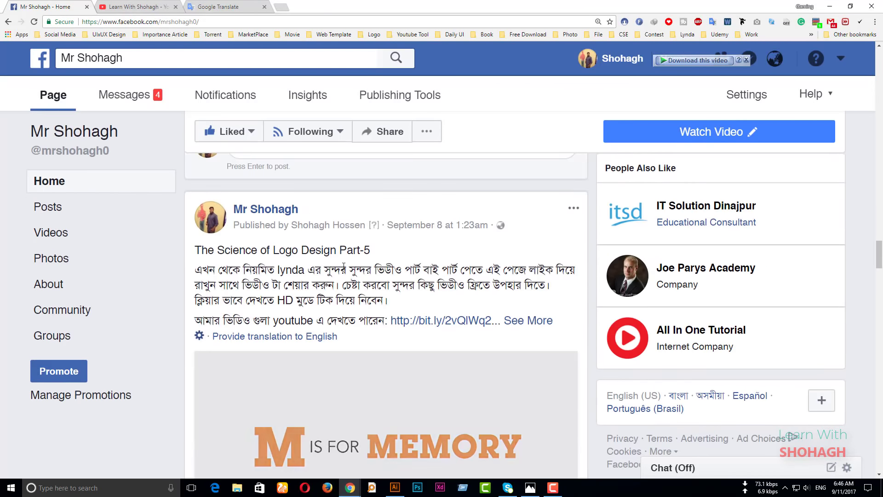
scroll(349, 269, up, 3)
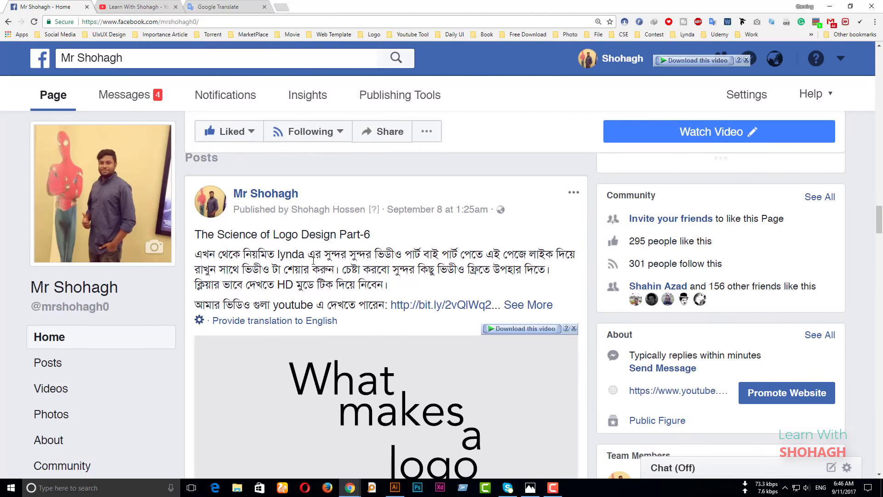
scroll(308, 317, down, 1)
scroll(309, 315, up, 6)
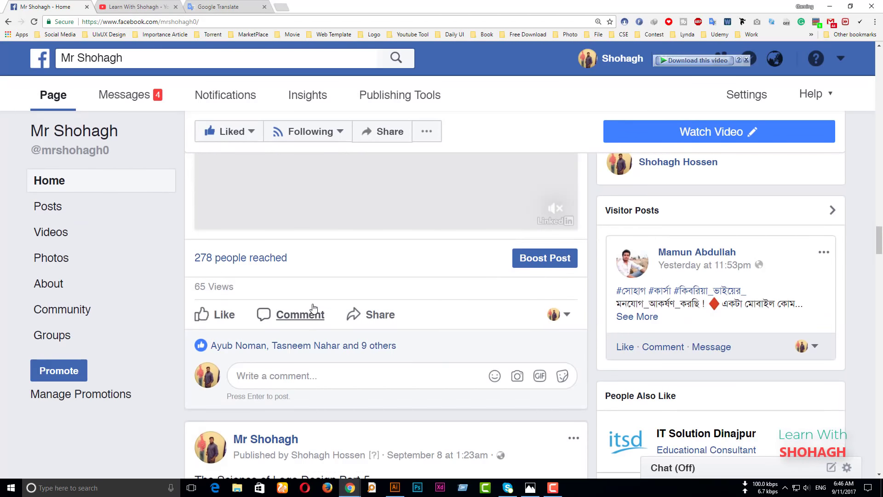
scroll(313, 311, down, 5)
scroll(313, 303, down, 3)
scroll(313, 302, down, 2)
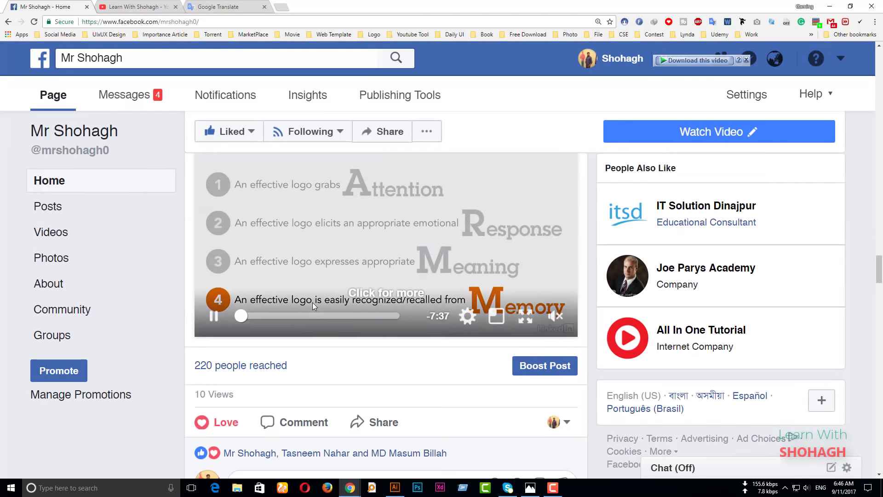
scroll(313, 302, down, 5)
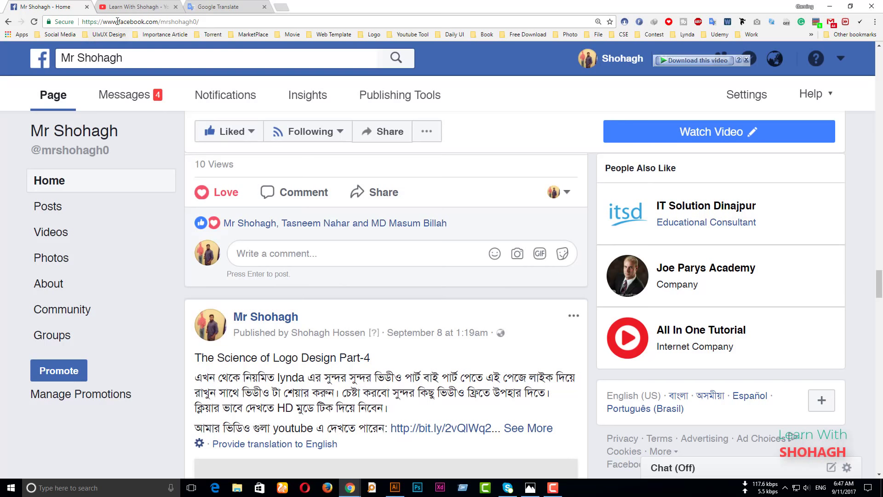
click(388, 489)
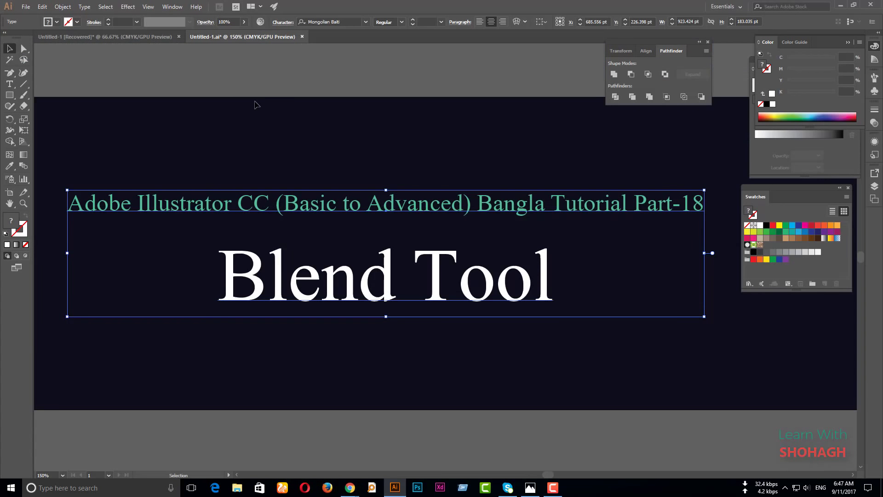
Switch to the Untitled-1 [Recovered] document and zoom into its M paths and circles.
click(156, 37)
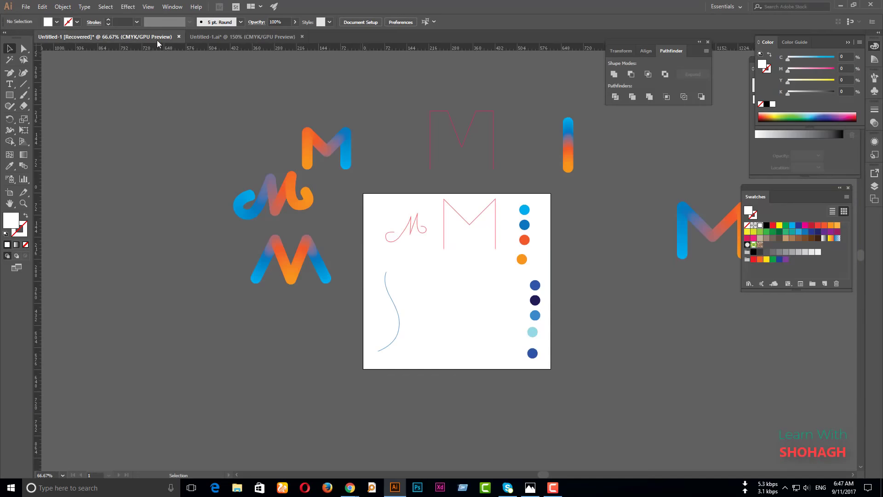
drag(516, 203, 335, 193)
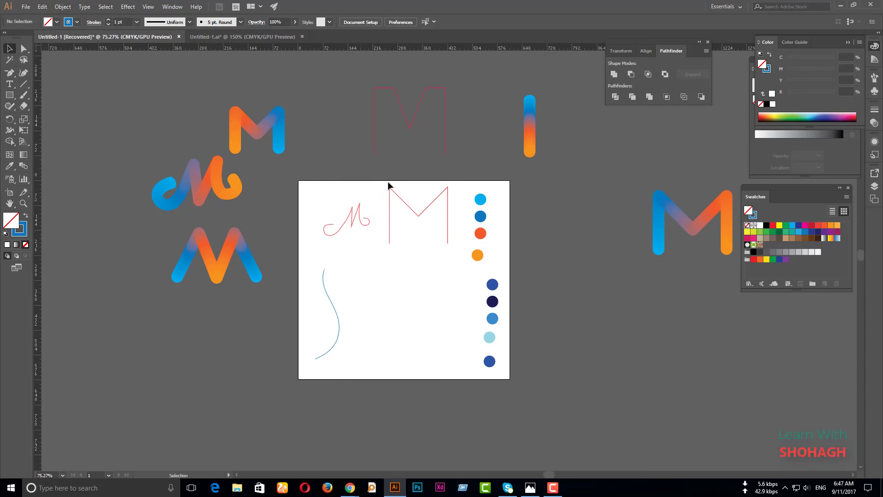
key(ctrl+space)
mouse_move(452, 215)
mouse_down()
mouse_move(534, 261)
mouse_move(522, 249)
mouse_move(444, 251)
mouse_move(434, 183)
mouse_move(446, 206)
mouse_up()
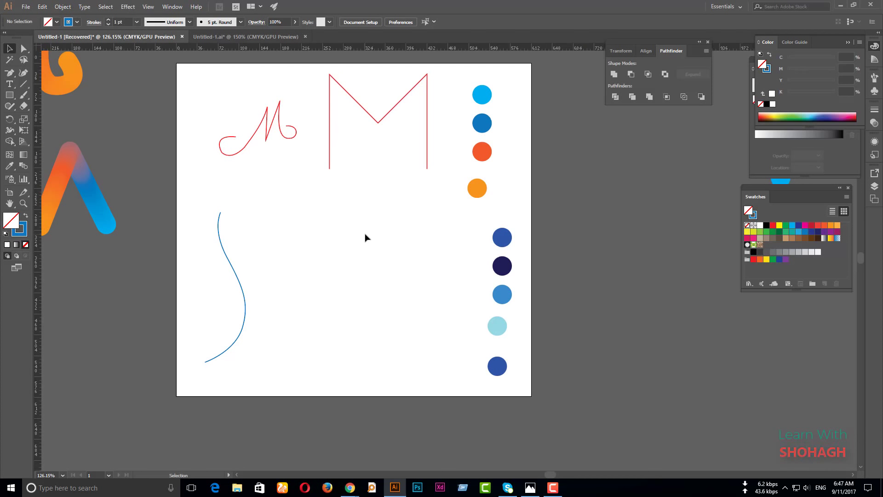
Check Blend's Bengali translation (মিশ্রণ) in Google Translate, then return to Illustrator.
click(841, 5)
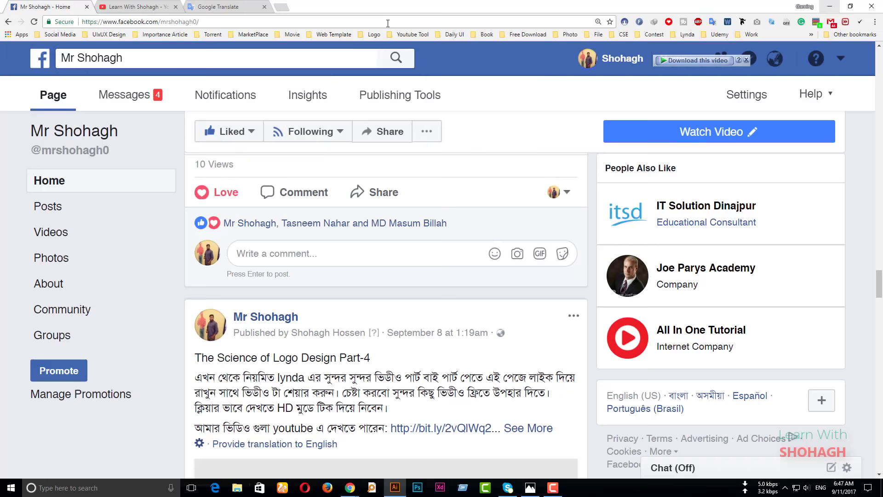
click(237, 5)
key(ctrl+a)
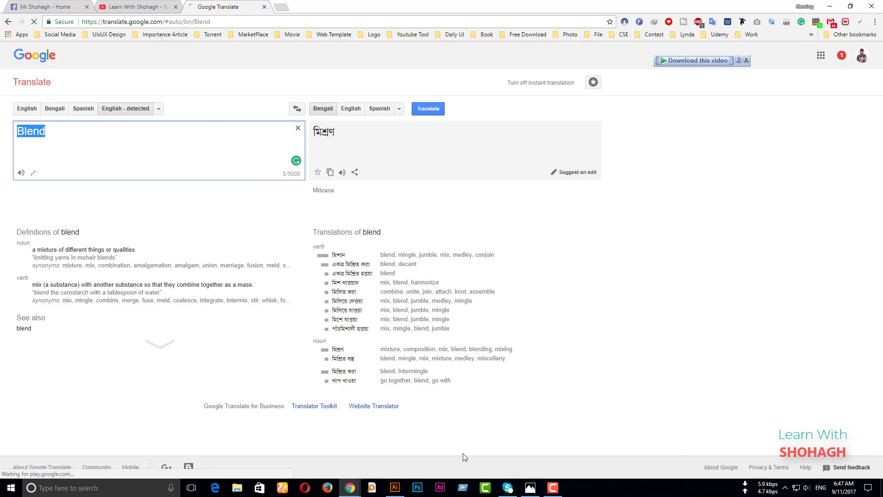
click(394, 488)
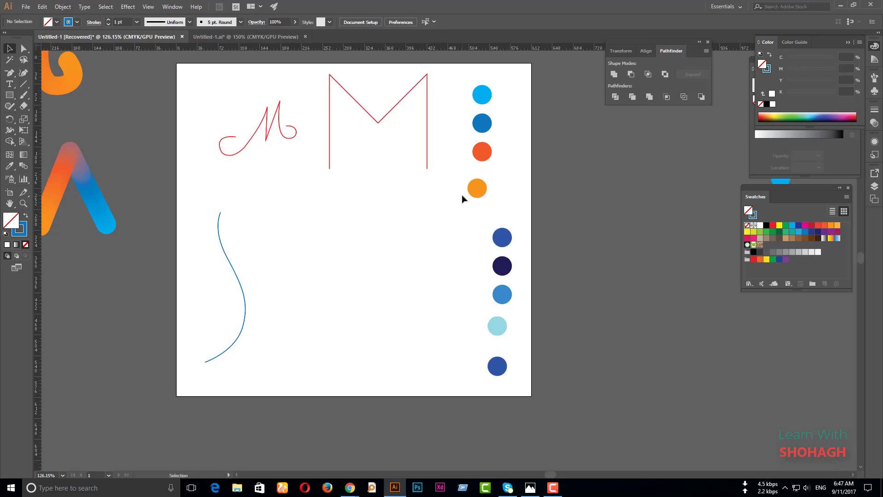
drag(362, 205, 520, 225)
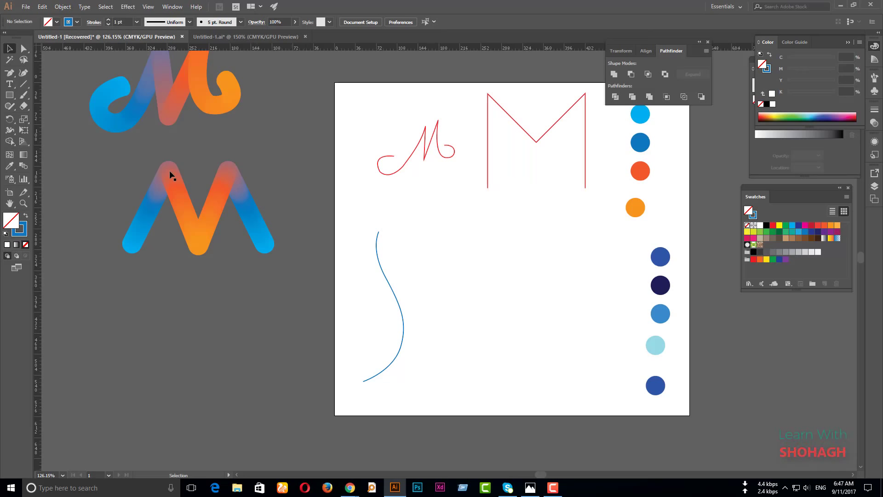
scroll(201, 175, up, 4)
scroll(221, 189, down, 1)
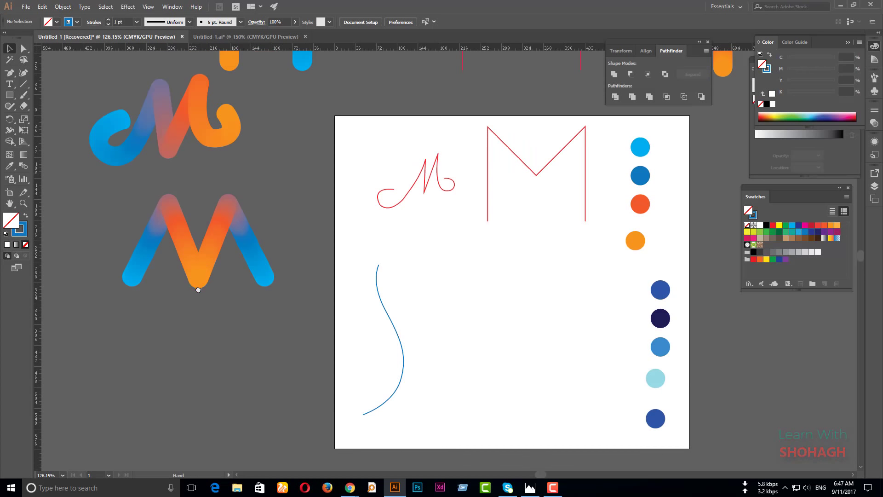
scroll(199, 290, up, 10)
scroll(198, 290, right, 5)
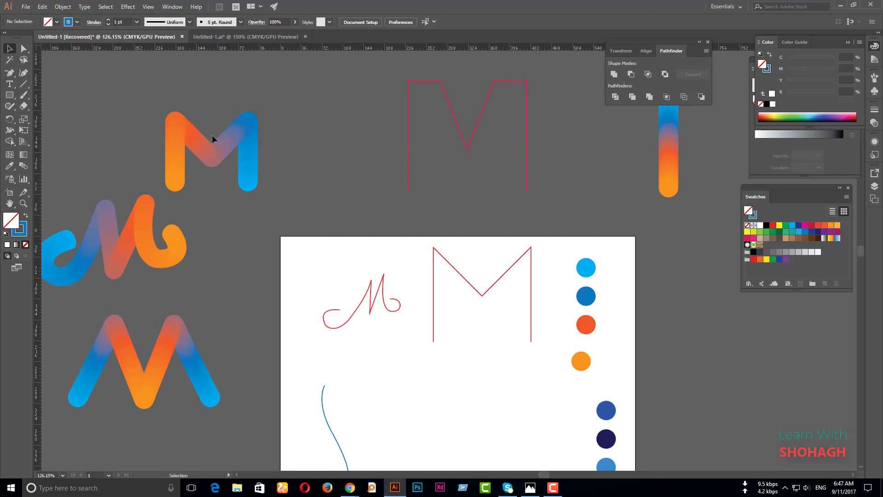
drag(345, 306, 479, 394)
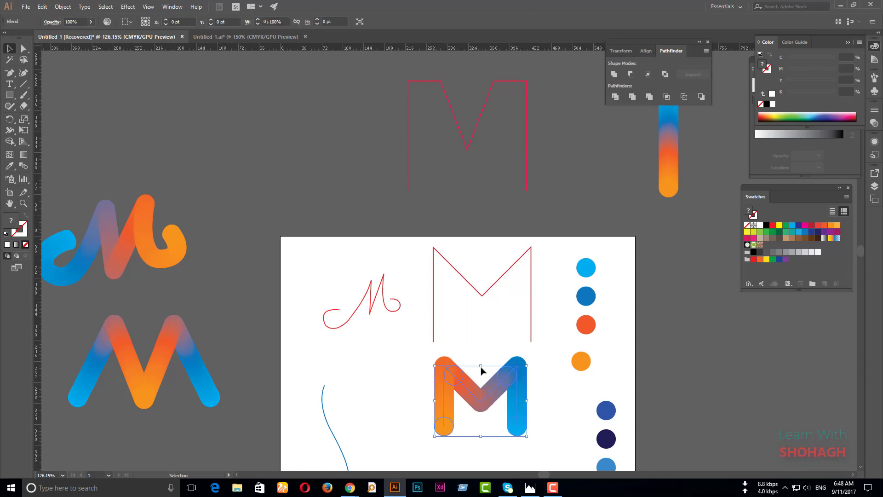
scroll(515, 363, down, 3)
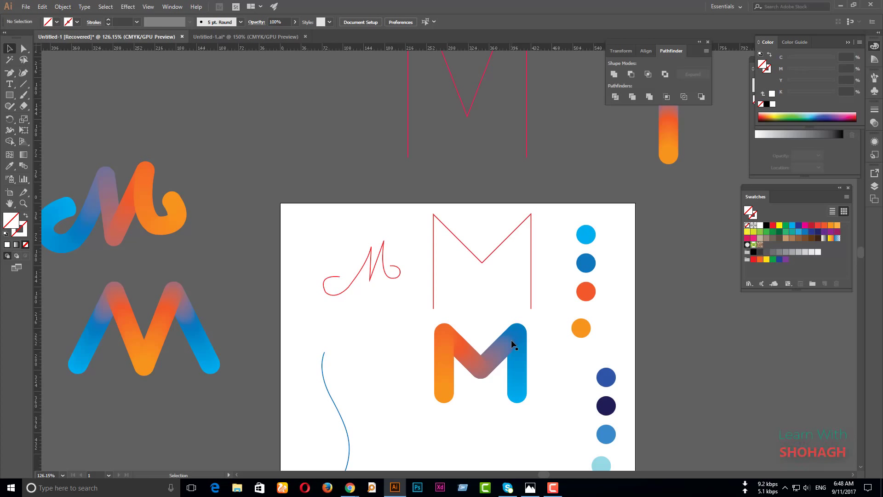
scroll(514, 344, up, 1)
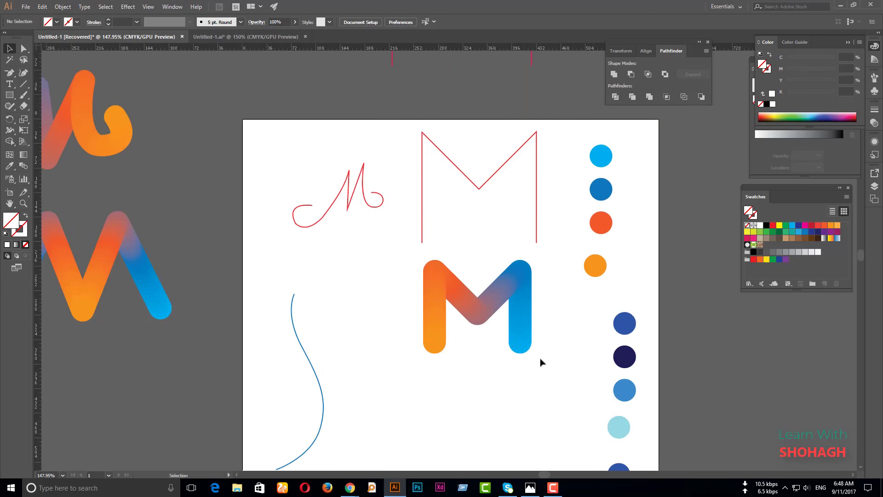
mouse_move(573, 368)
mouse_down()
mouse_move(442, 290)
mouse_move(206, 66)
mouse_move(183, 66)
mouse_up()
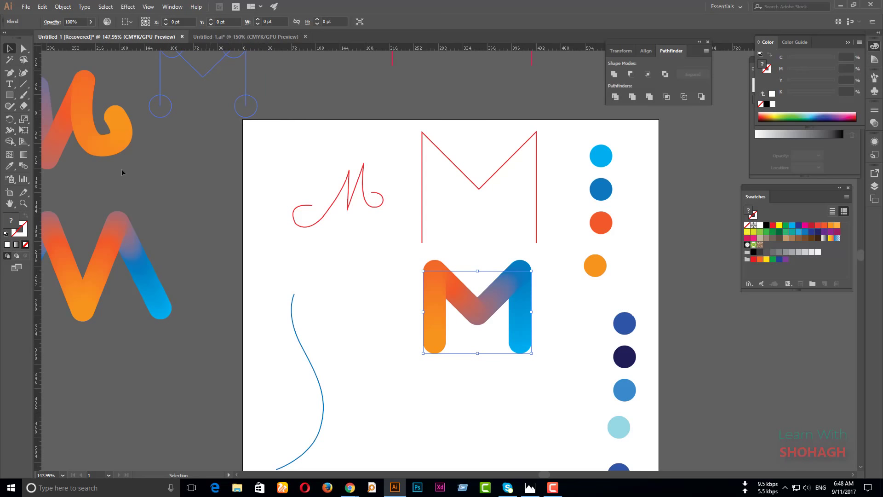
Set Blend Options spacing to Specified Distance and apply the blend between the circles.
double_click(23, 167)
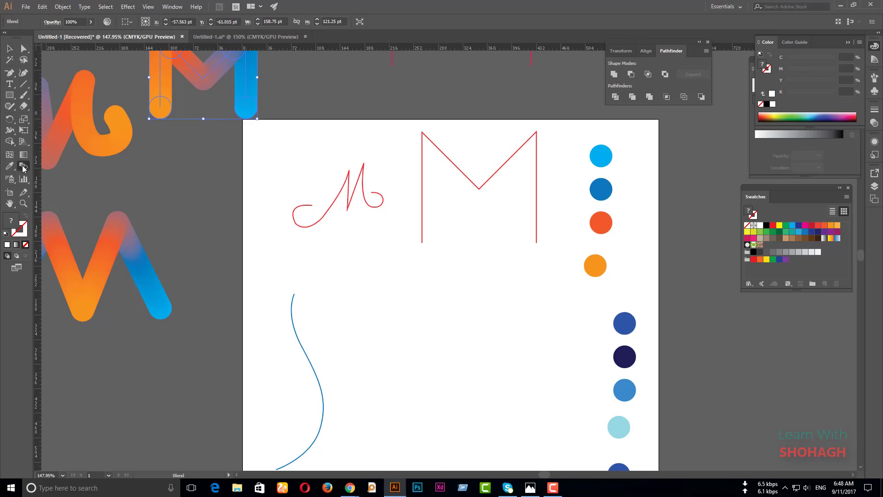
drag(203, 136, 522, 182)
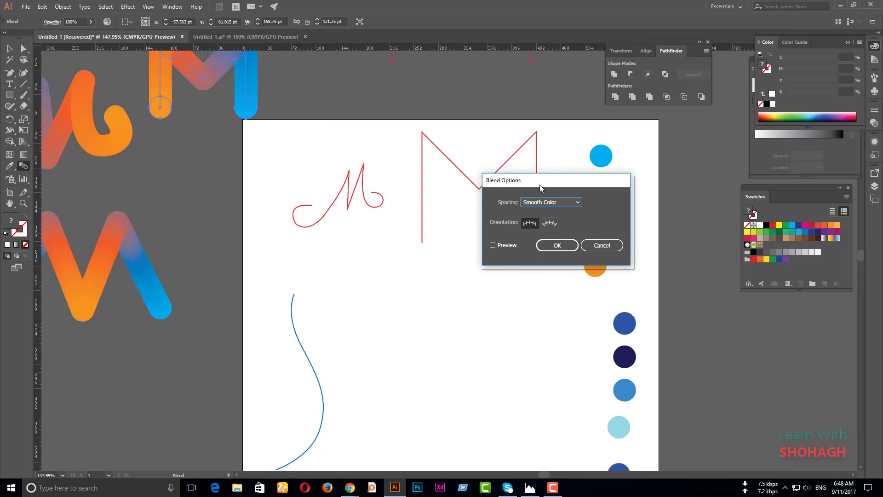
click(559, 202)
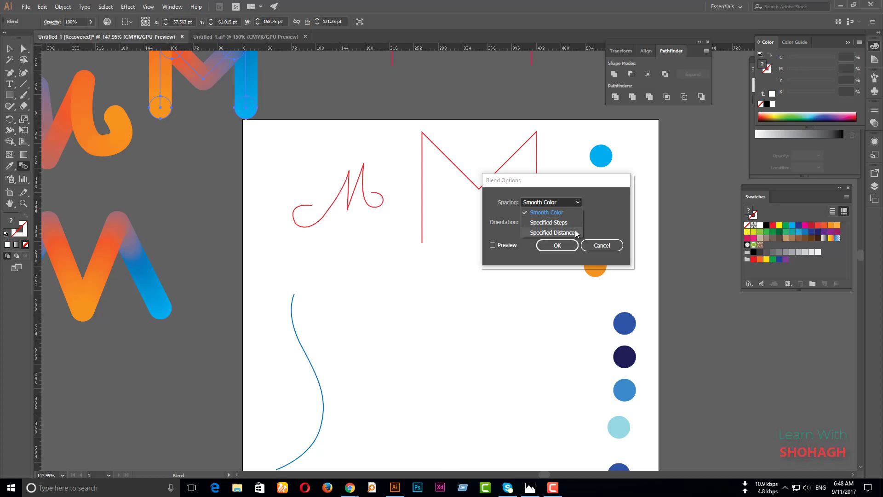
click(575, 233)
key(Return)
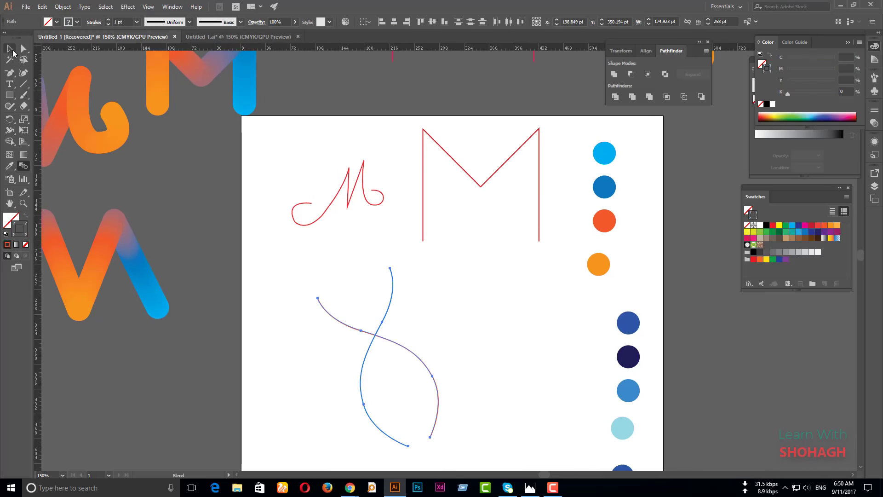
Try blending the two crossing curves end to end, then undo it.
click(9, 48)
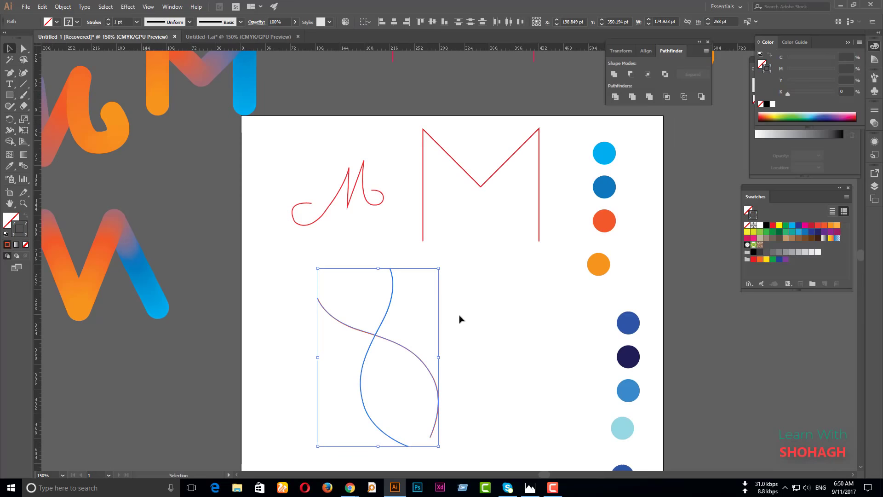
click(460, 359)
click(327, 317)
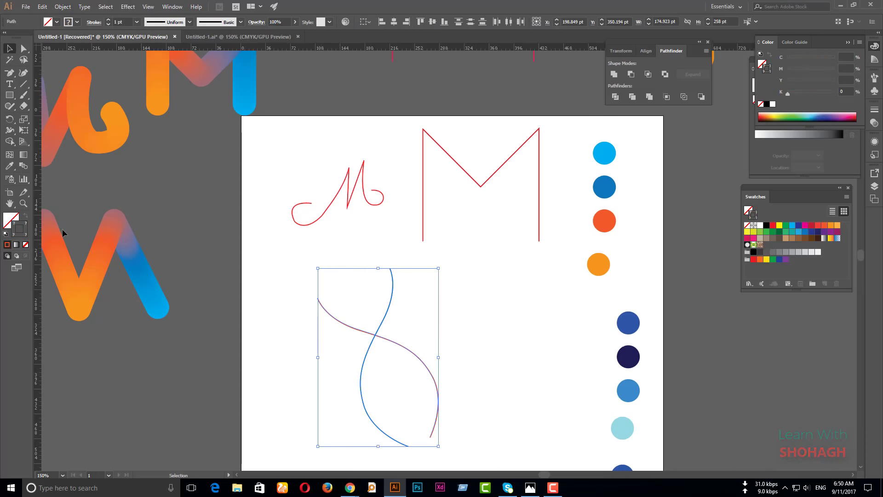
click(24, 166)
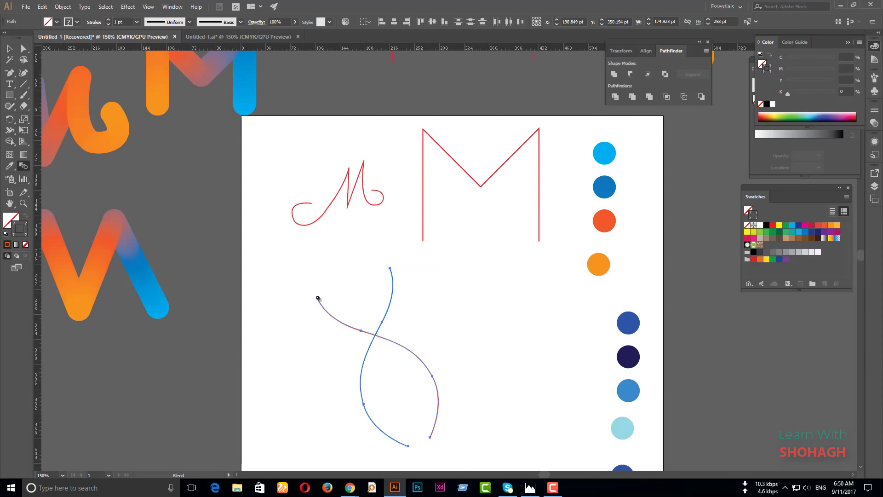
click(318, 299)
click(390, 269)
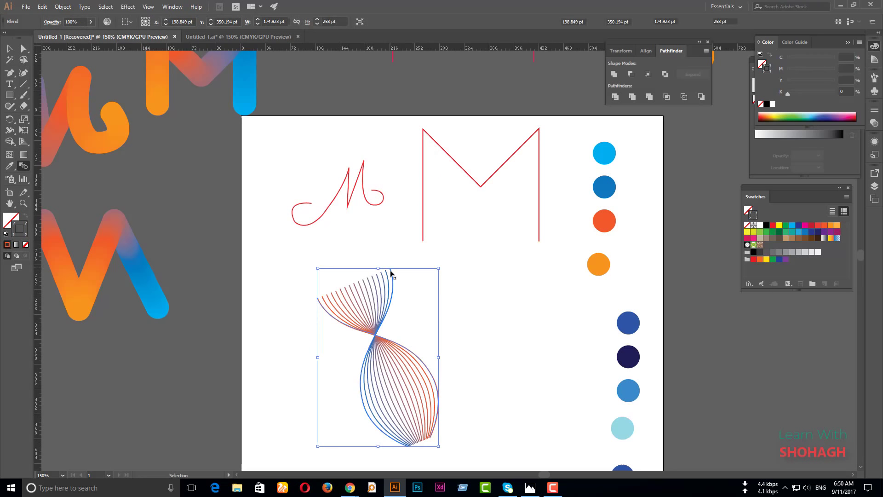
key(ctrl+z)
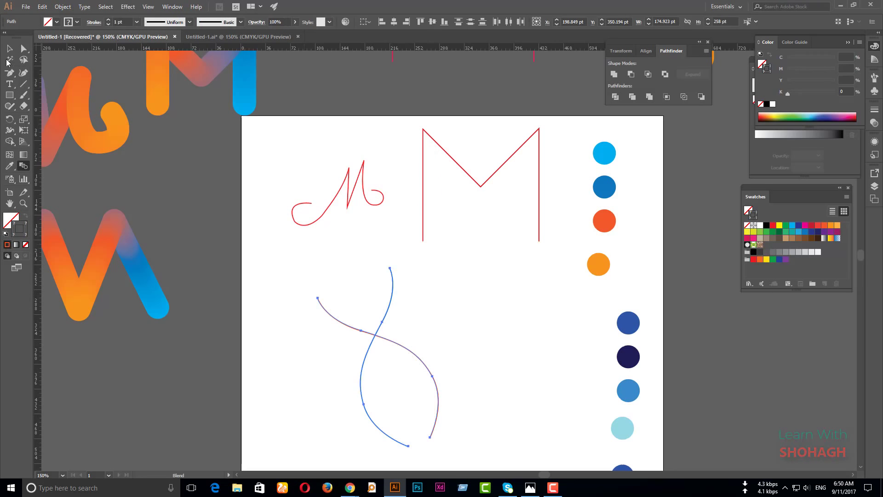
Marquee-select both crossing curves and blend them into a twisting blue-to-red fan of lines.
click(9, 48)
click(351, 345)
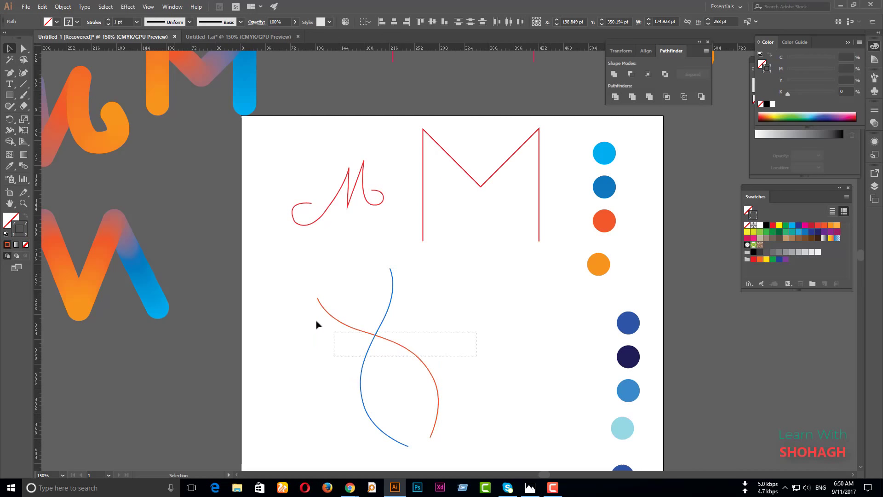
drag(476, 357, 316, 322)
scroll(371, 308, up, 1)
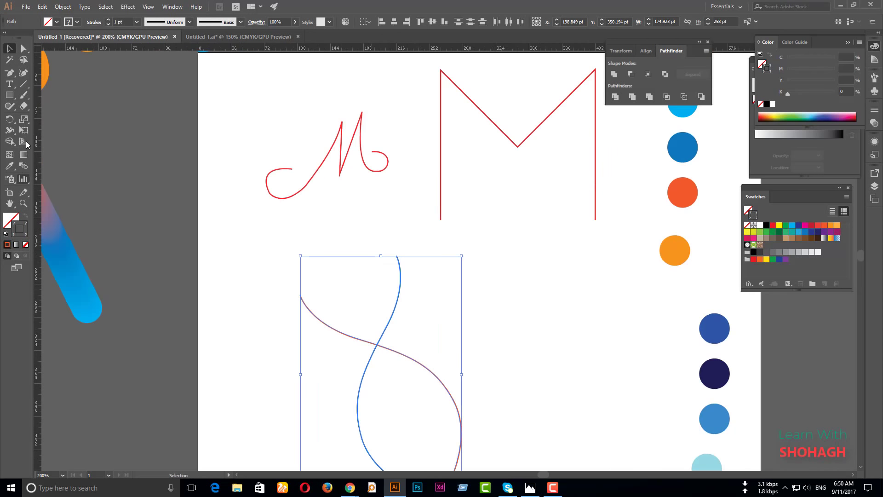
click(24, 166)
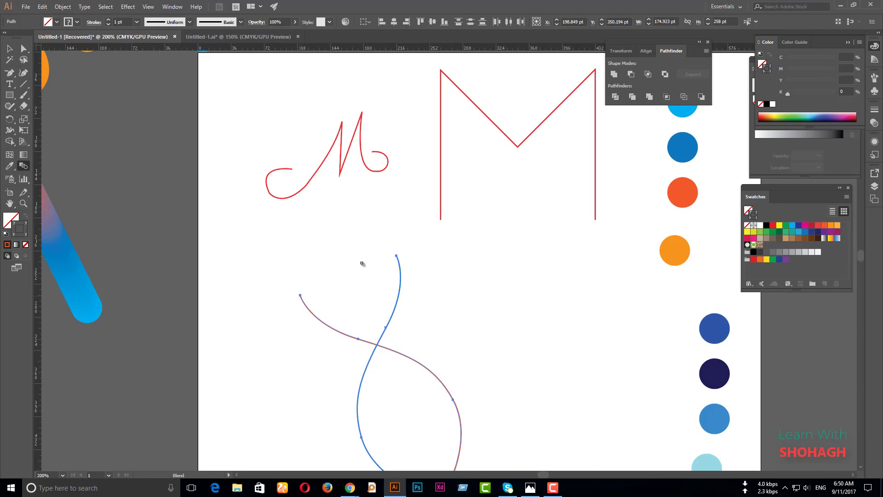
click(396, 256)
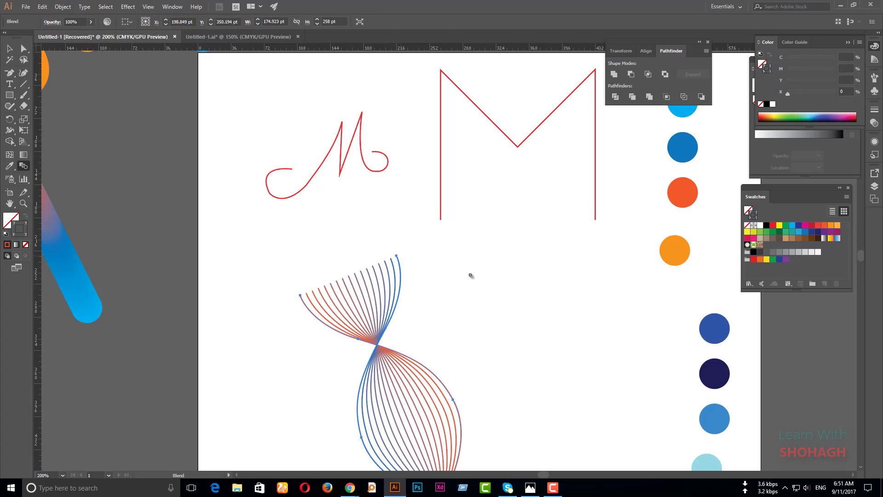
key(ctrl+1)
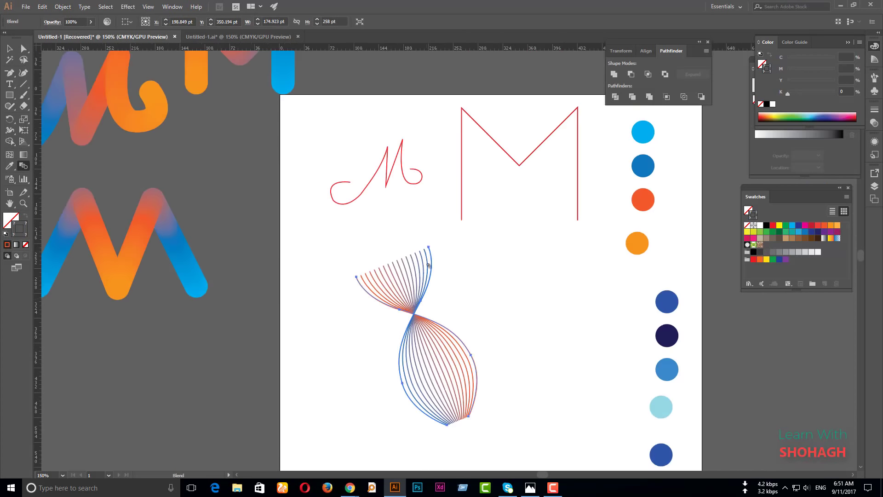
scroll(384, 299, up, 1)
scroll(385, 292, up, 1)
scroll(391, 247, down, 2)
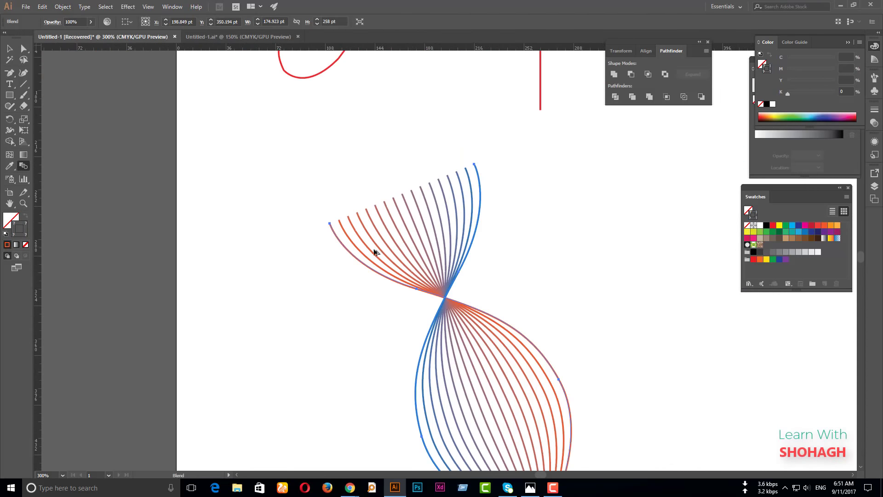
scroll(375, 251, down, 1)
click(9, 48)
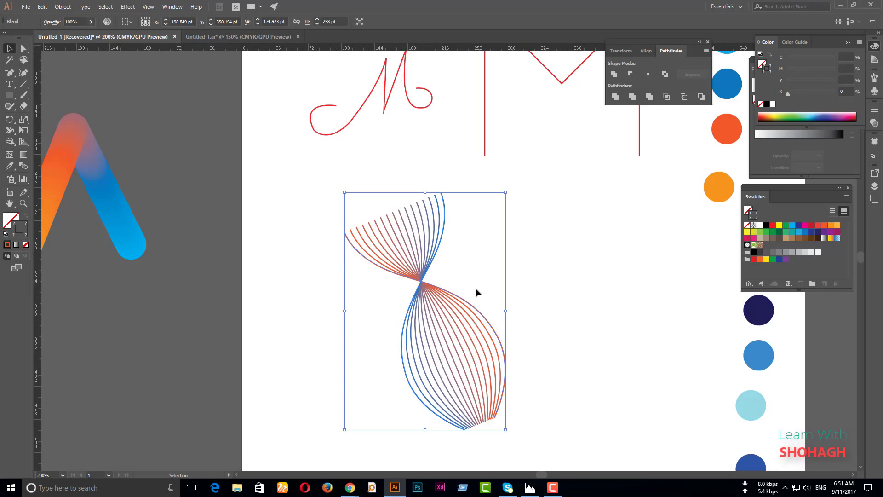
In Blend Options, turn on Preview and try step counts between 6 and 23.
double_click(22, 166)
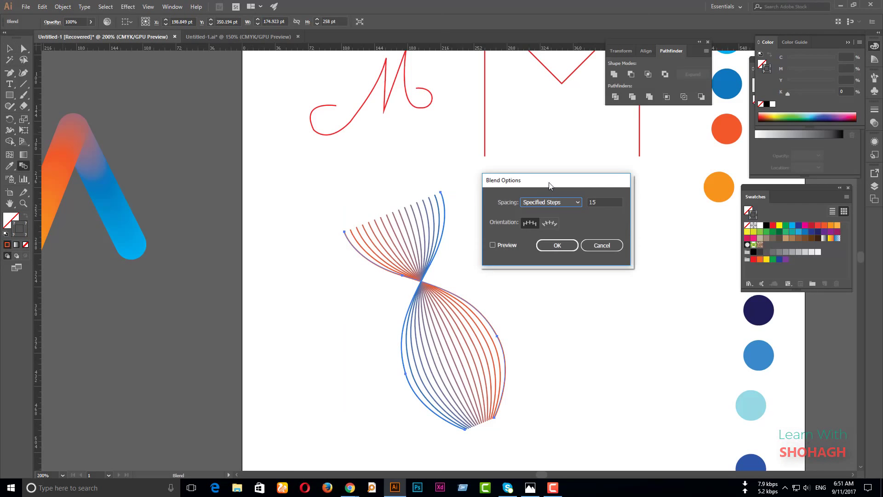
drag(612, 178, 678, 177)
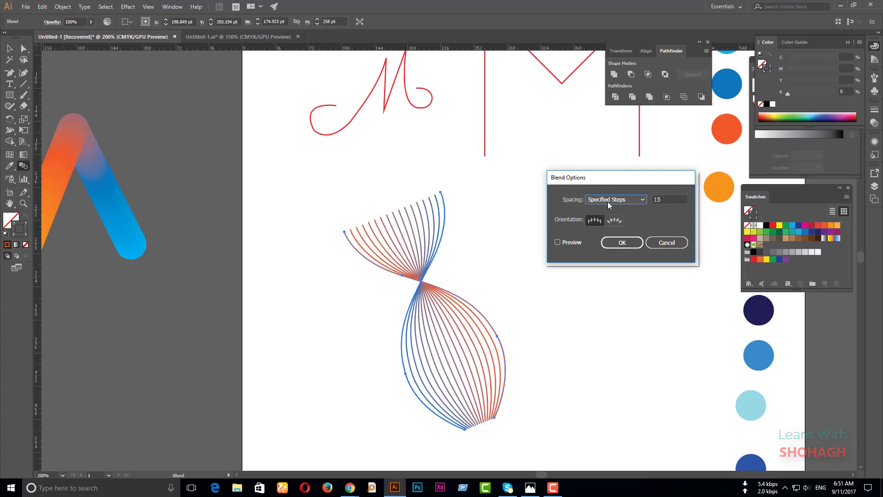
click(664, 199)
click(570, 242)
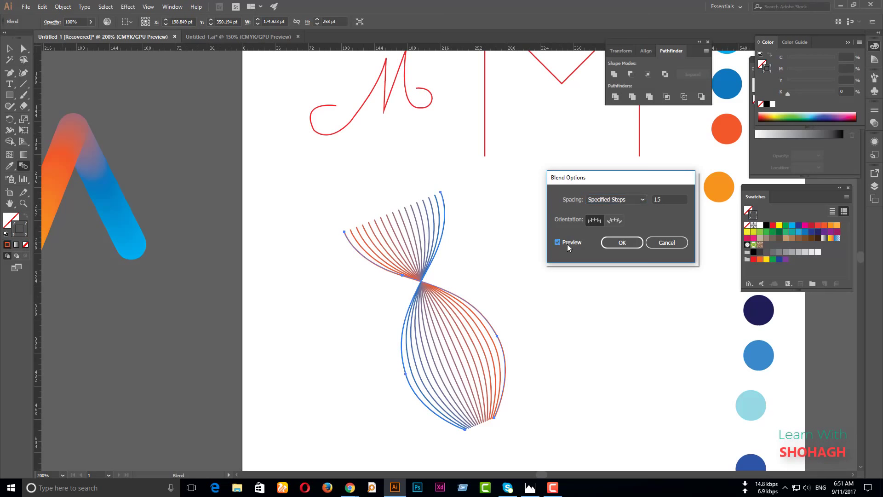
click(666, 197)
key(Down)
key(Down)
key(Down)
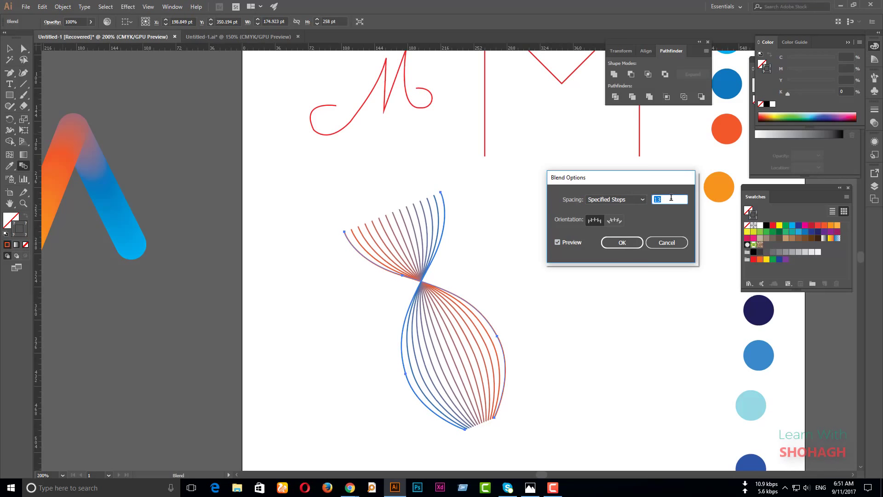
key(Down)
key(Down)
key(Down)
key(Down)
key(Down)
key(Down)
key(Up)
key(Up)
key(Up)
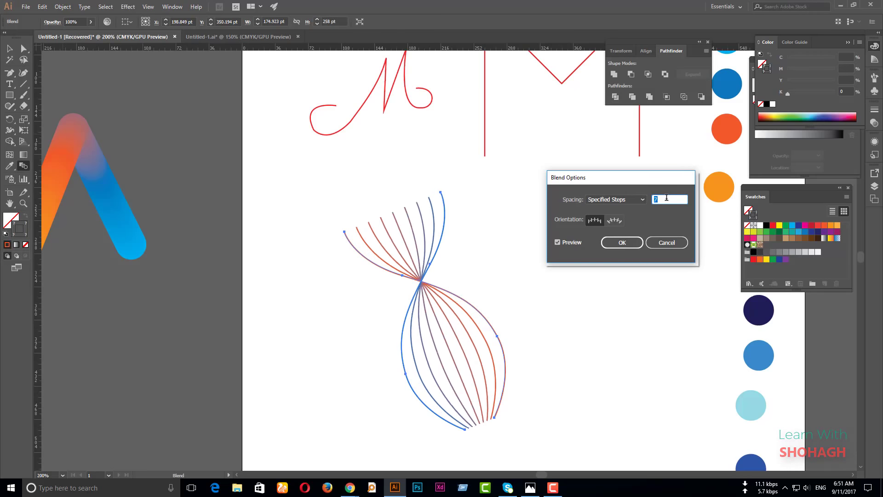
key(Up)
key(Up)
key(Up)
key(Up)
key(Up)
key(Up)
key(Up)
key(Up)
key(Up)
key(Up)
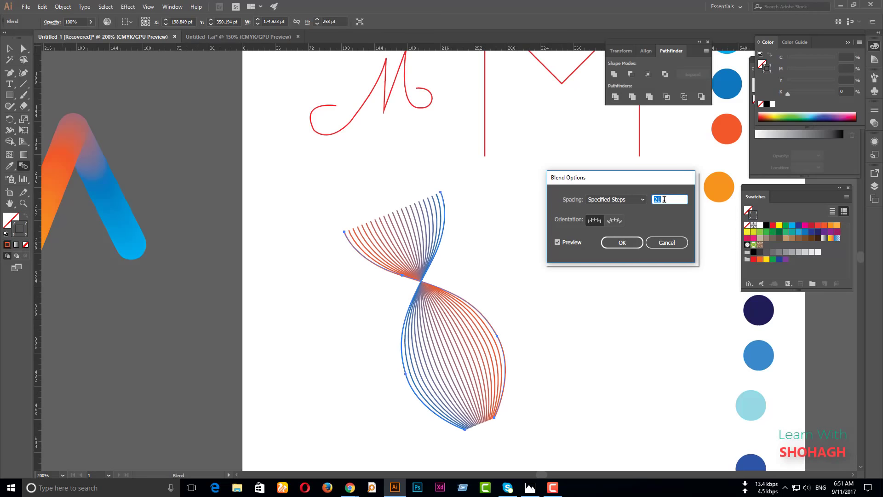
key(Up)
key(Up)
key(Up)
key(Up)
key(Up)
key(Up)
key(Down)
key(Down)
key(Down)
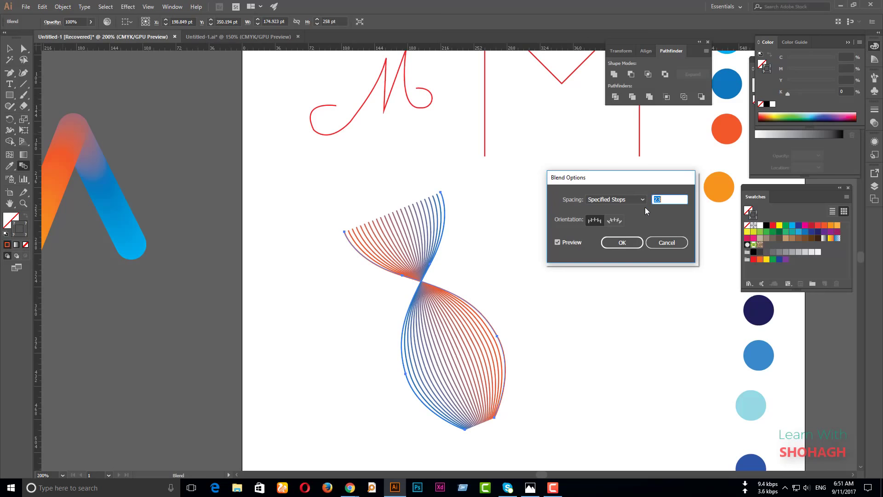
Try Smooth Color spacing, then go back to Specified Steps set to 20.
click(611, 199)
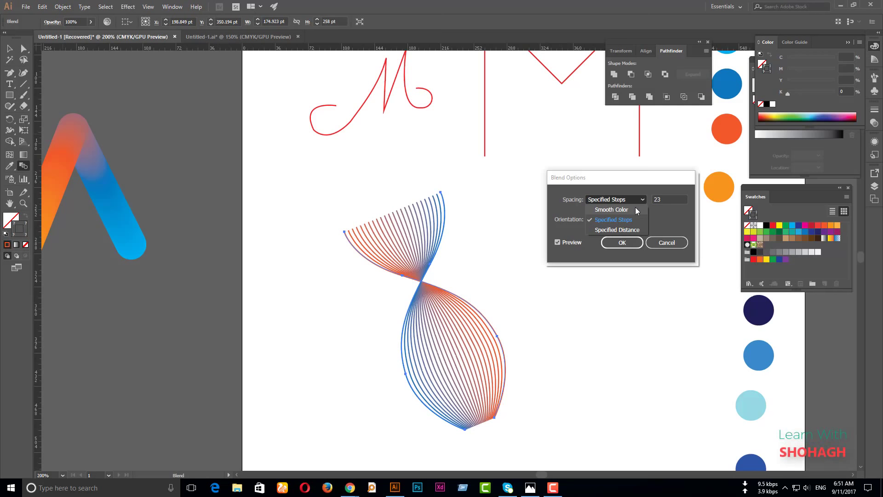
click(627, 210)
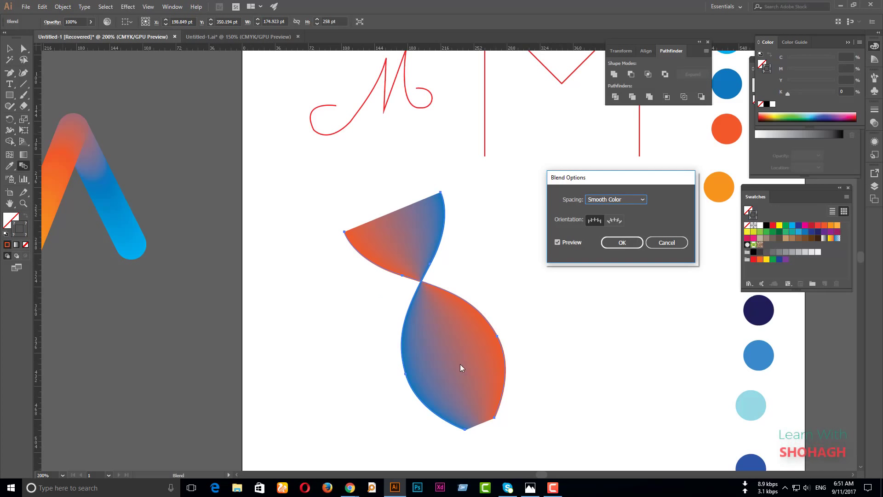
click(621, 199)
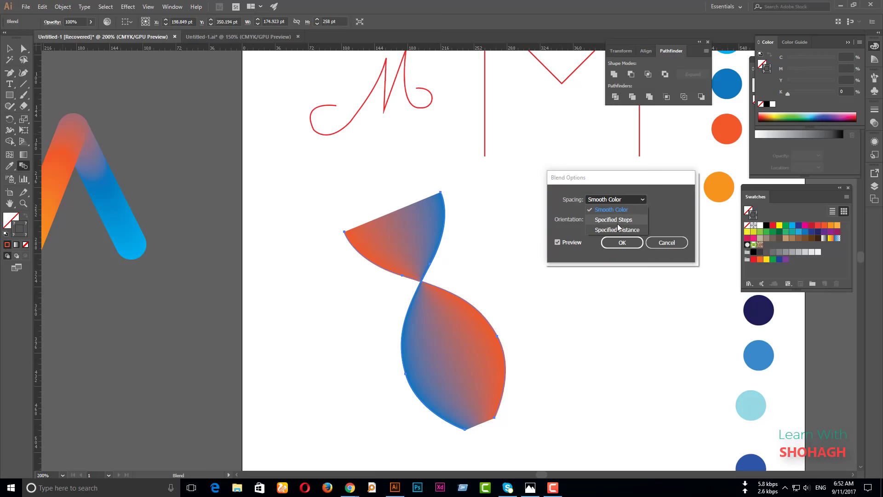
click(619, 221)
click(668, 199)
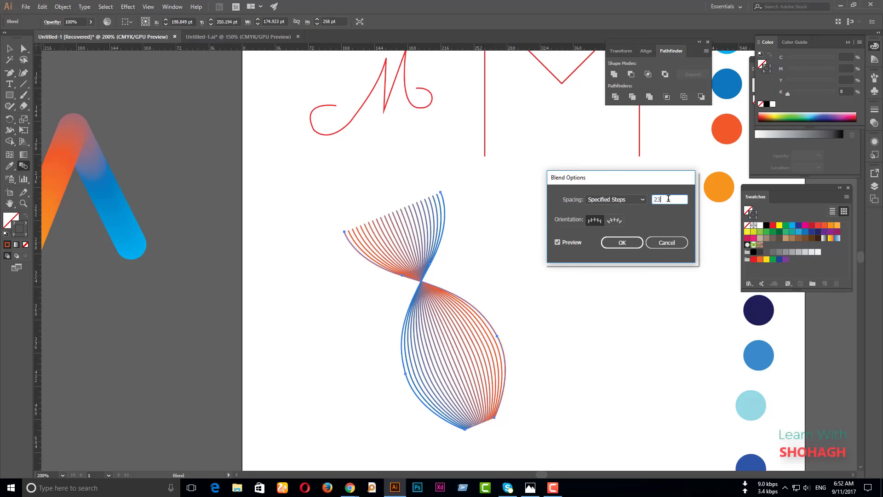
key(Down)
key(Down)
key(Down)
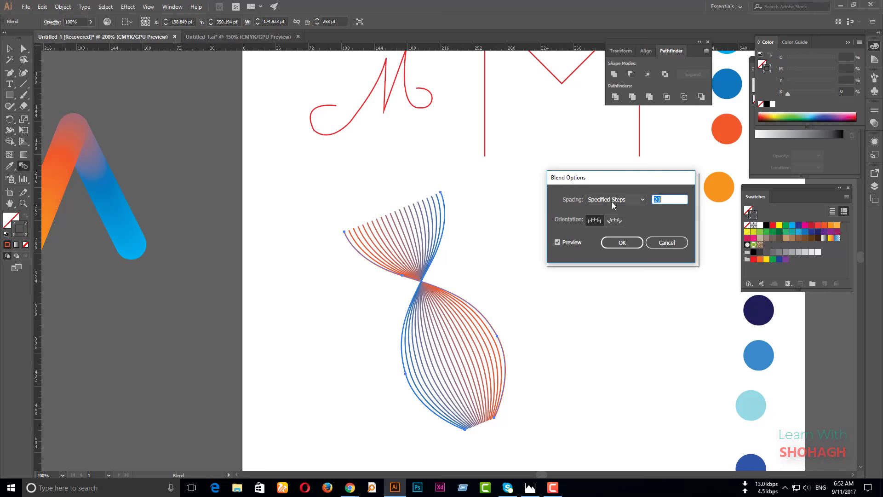
Try Specified Distance from 8 pt to 1 pt, then apply 20 Specified Steps.
click(613, 200)
click(621, 231)
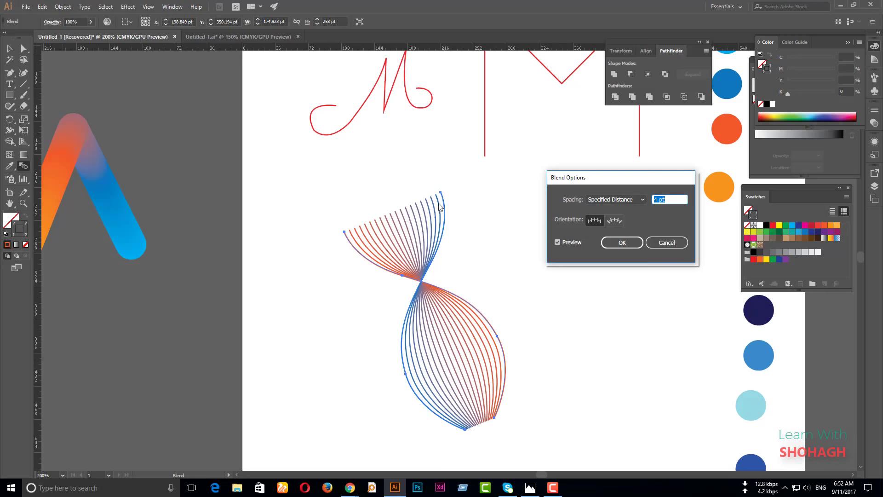
click(665, 199)
key(Up)
key(Up)
key(Up)
key(Up)
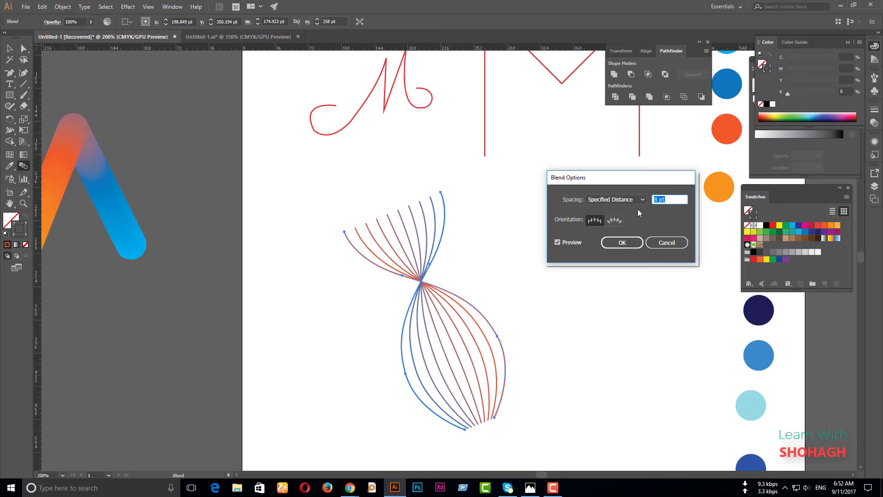
key(Down)
key(Down)
key(Down)
key(Down)
key(Down)
key(Down)
key(Down)
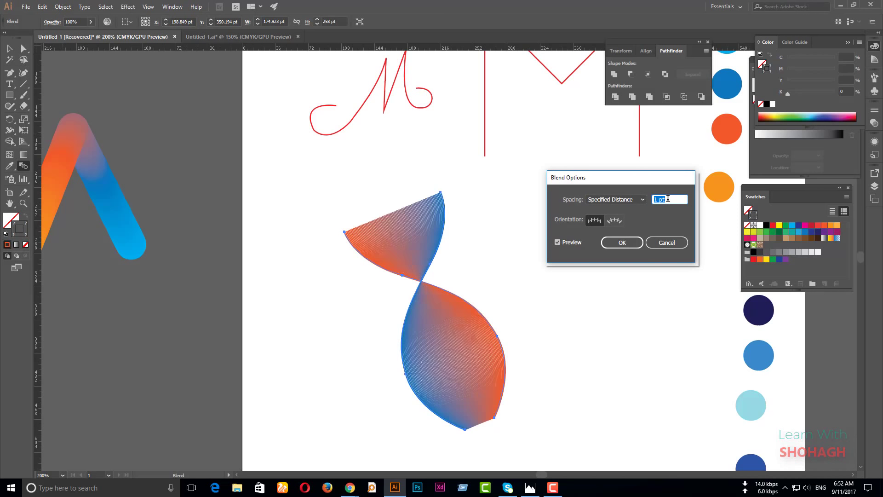
click(600, 200)
click(614, 220)
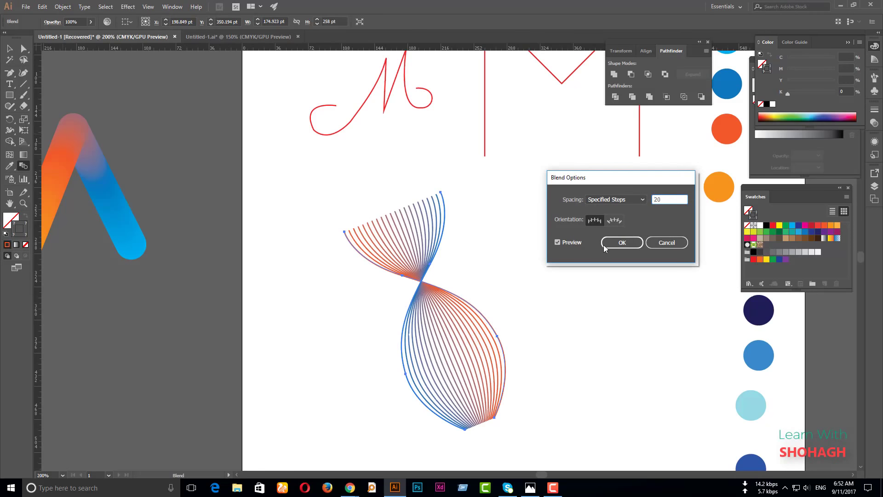
key(Return)
Select the twisted line blend and drag it to the artboard's lower-left edge.
click(14, 49)
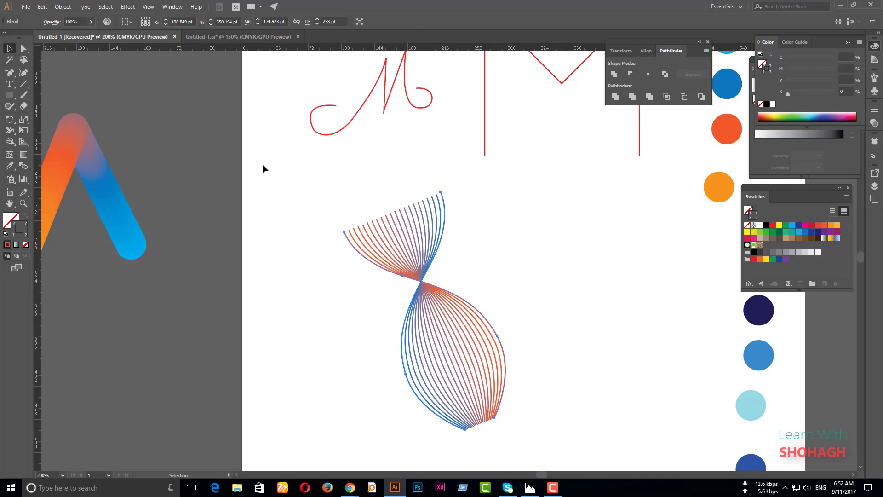
click(476, 285)
scroll(475, 272, down, 1)
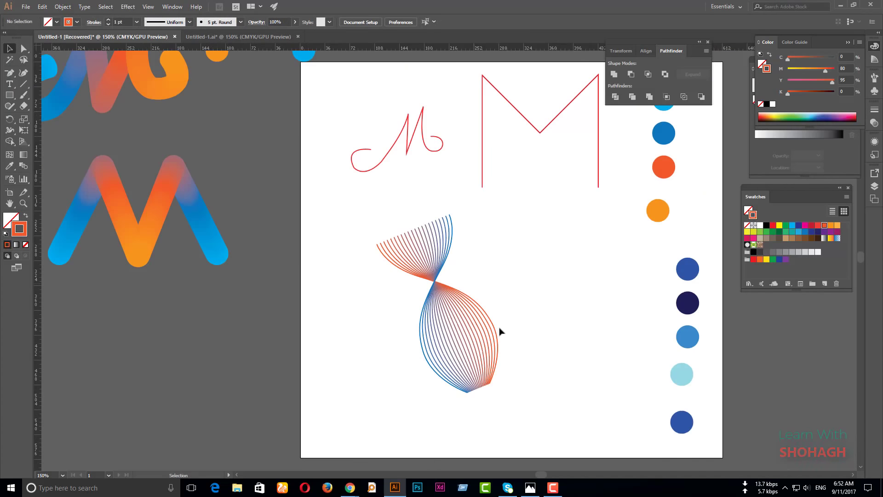
mouse_move(511, 414)
mouse_down()
mouse_move(377, 290)
mouse_move(449, 269)
mouse_up()
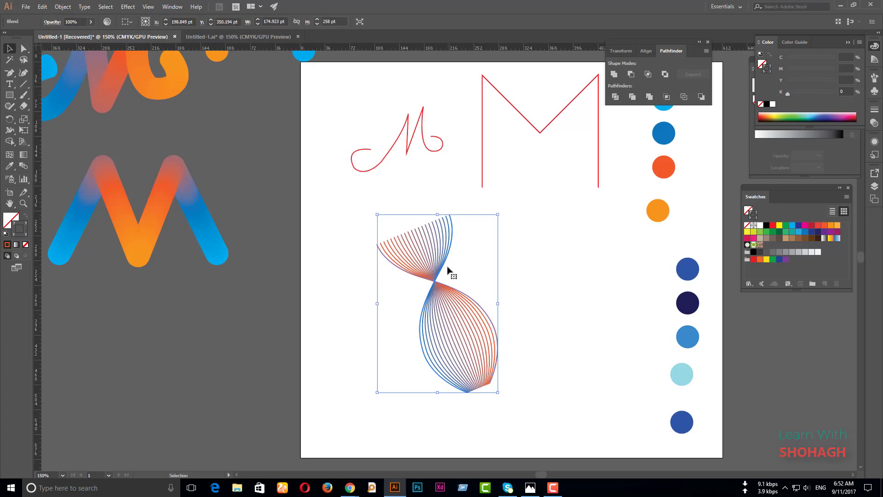
click(526, 389)
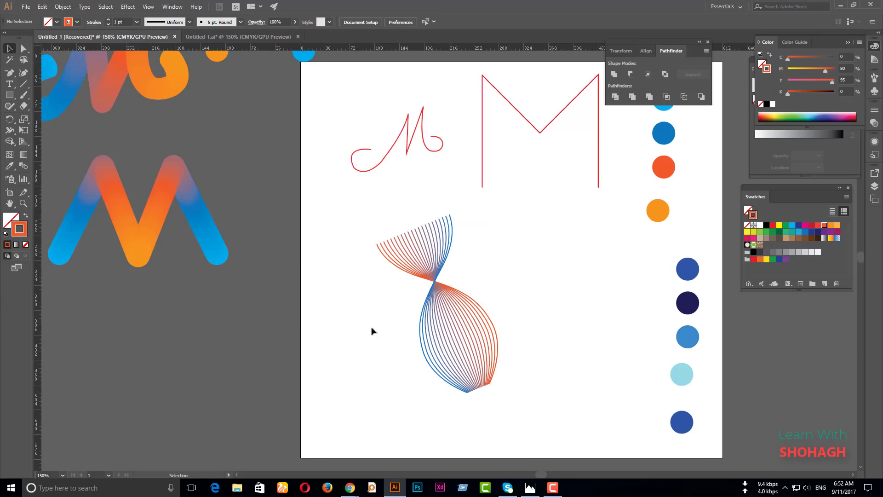
click(459, 310)
mouse_move(402, 312)
mouse_down()
mouse_move(346, 313)
mouse_move(502, 292)
mouse_move(541, 274)
mouse_up()
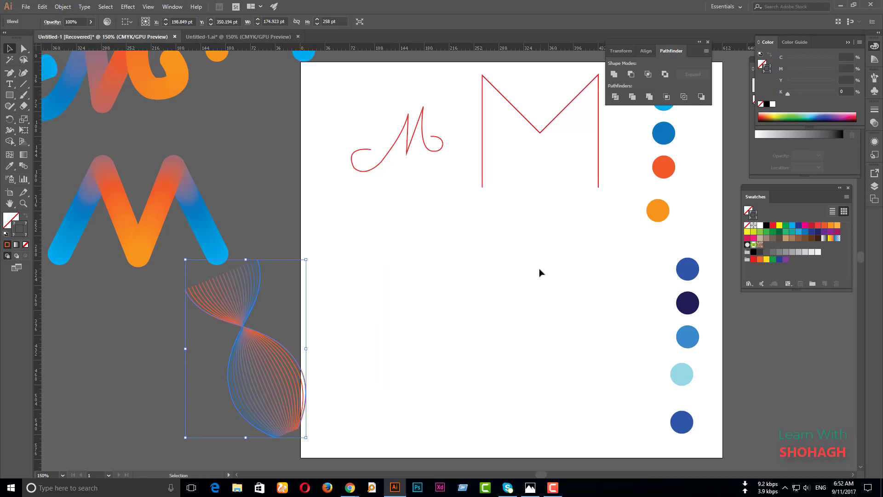
click(540, 272)
Draw a small orange square below the script M and place a copy diagonally below-right.
click(9, 94)
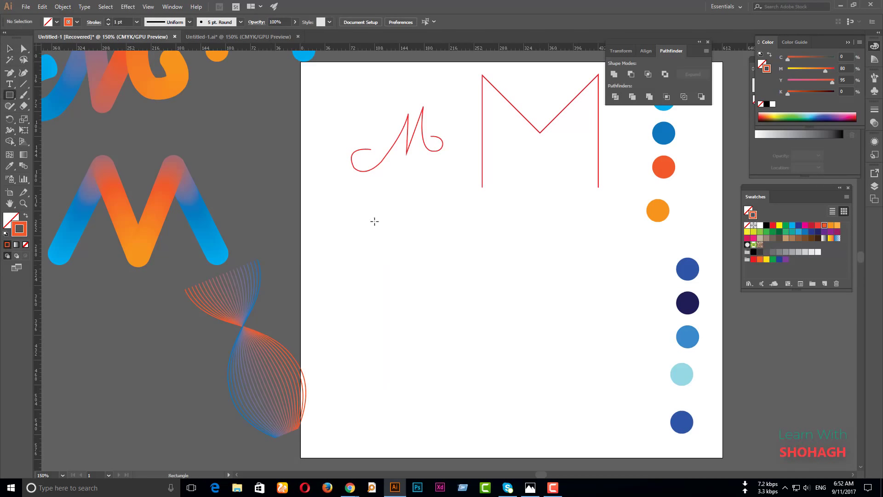
drag(375, 222, 385, 242)
click(9, 49)
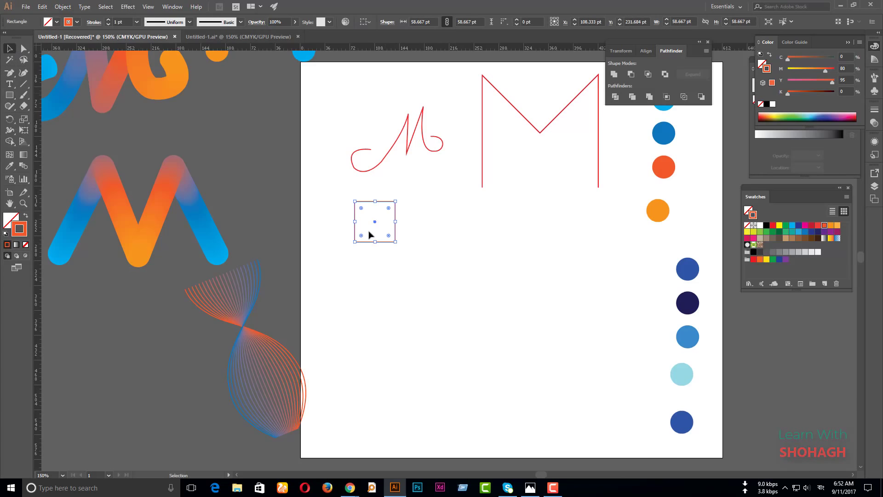
drag(394, 209, 444, 259)
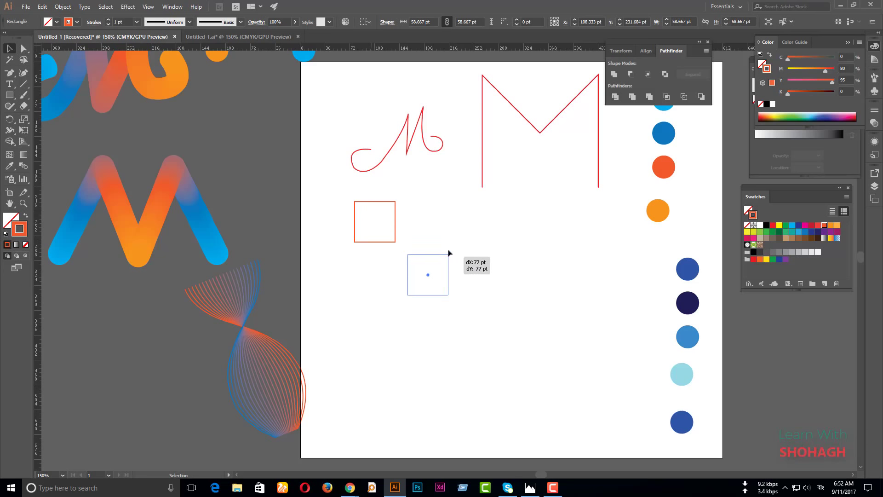
drag(444, 260, 449, 252)
click(458, 292)
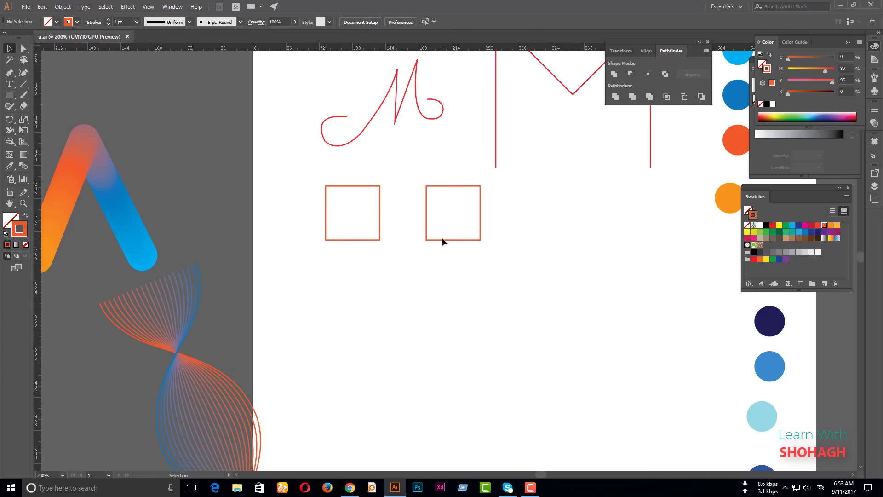
drag(441, 239, 417, 279)
click(499, 307)
Give the second square a blue outline using the Eyedropper.
drag(499, 307, 402, 232)
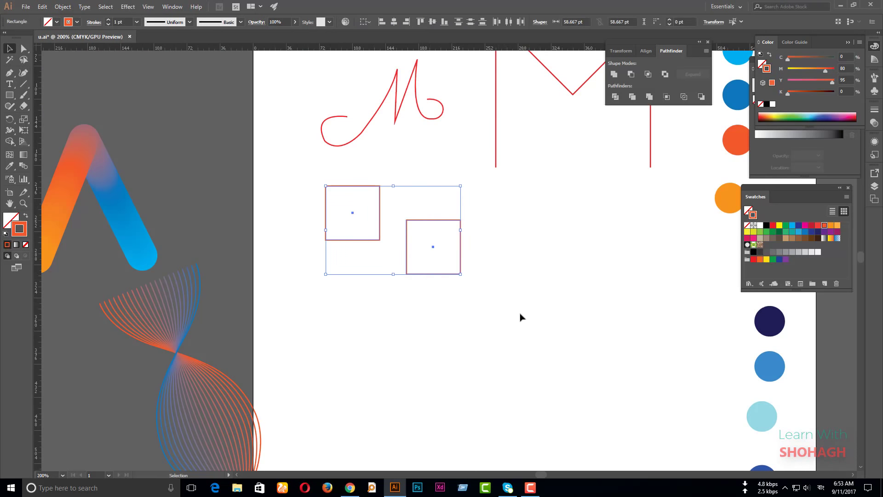
drag(508, 315, 417, 209)
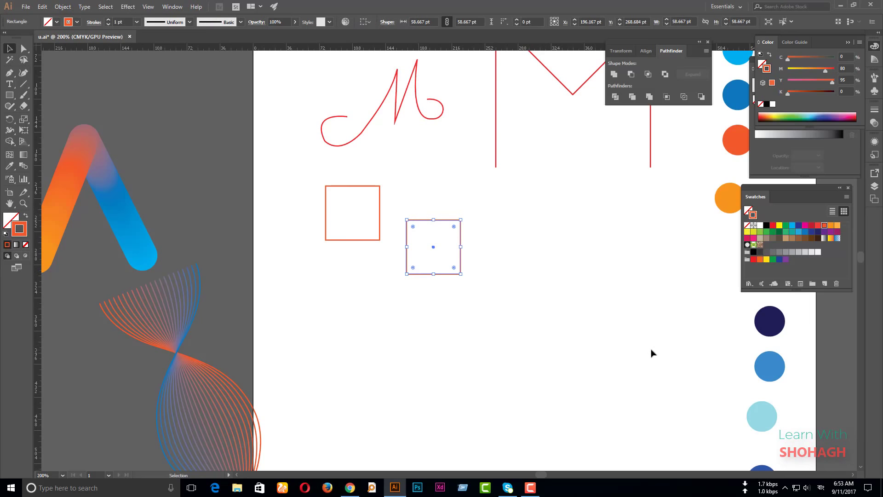
key(i)
click(782, 363)
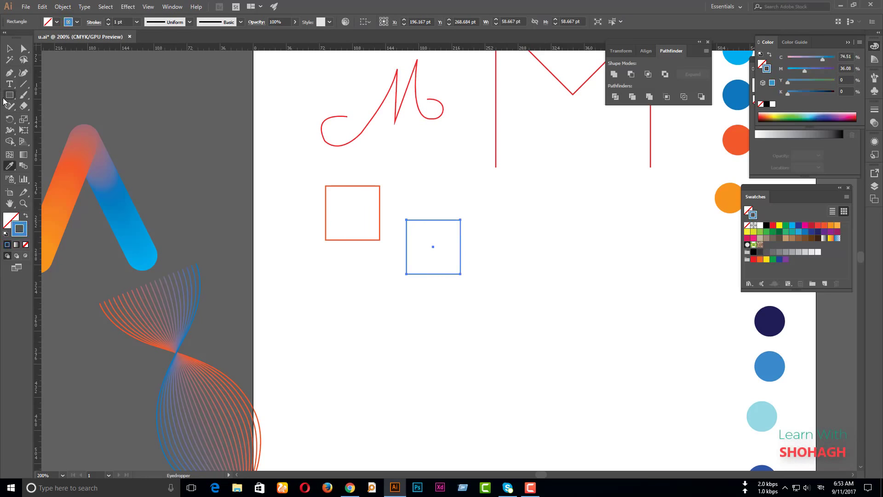
click(9, 49)
click(379, 230)
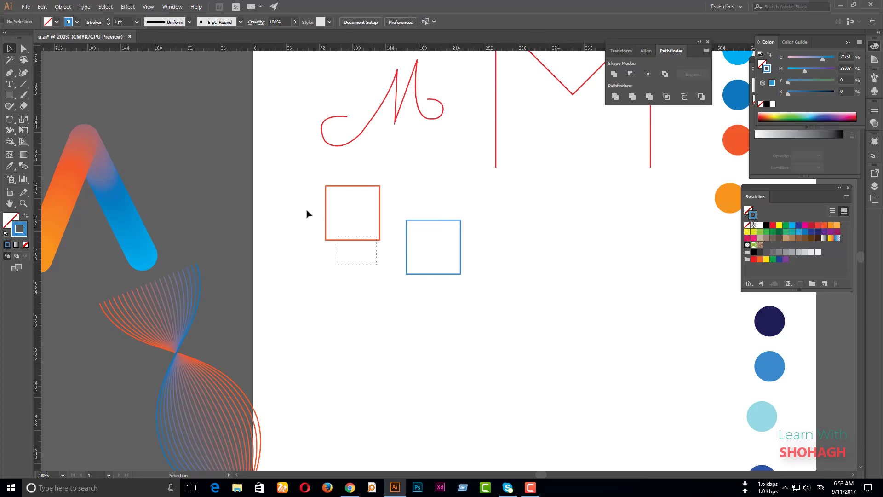
key(i)
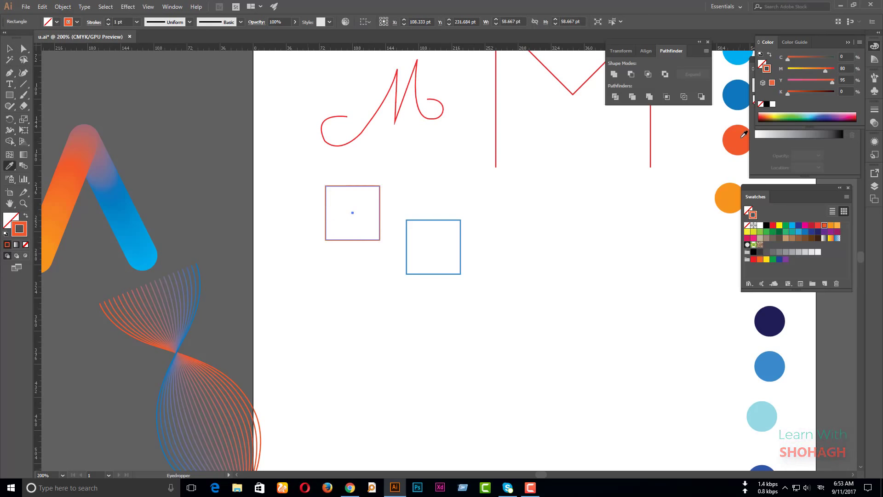
key(v)
Nudge the blue square further down-right and select both squares together.
drag(495, 310, 356, 231)
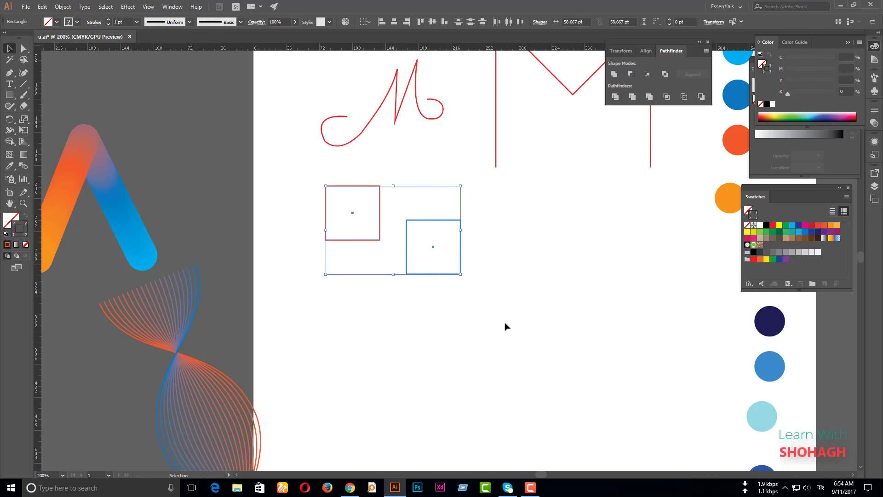
click(486, 313)
drag(462, 271, 481, 298)
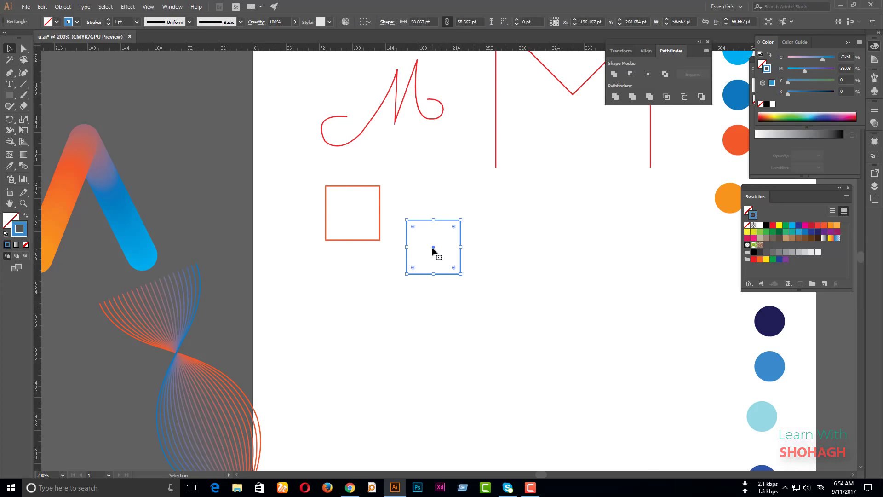
drag(432, 251, 449, 262)
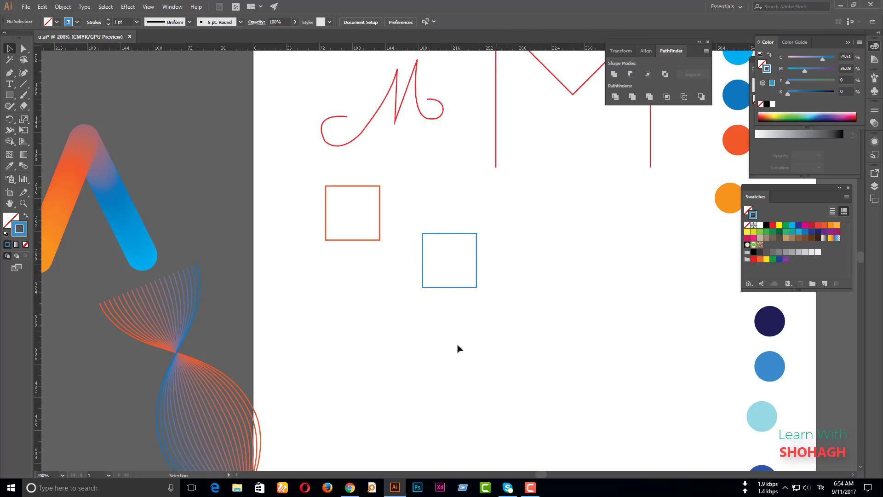
drag(499, 324, 259, 199)
key(w)
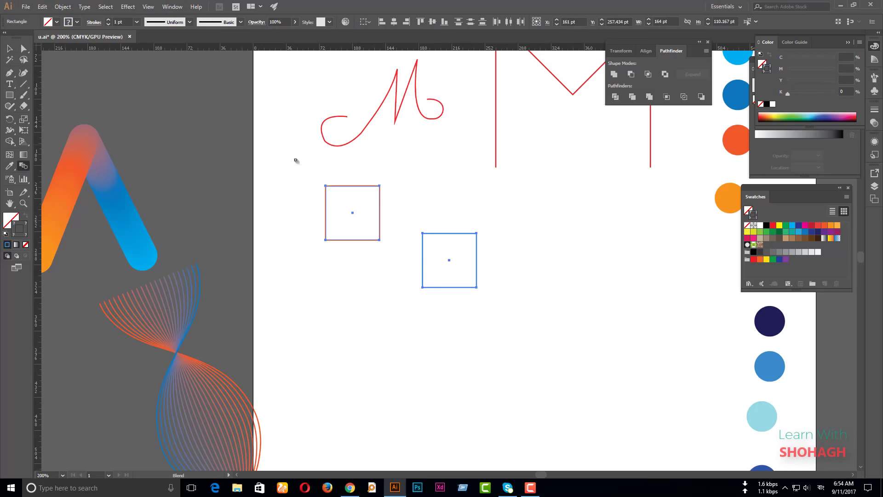
Blend the orange square into the blue square by clicking each corner with the Blend tool.
click(380, 187)
click(423, 234)
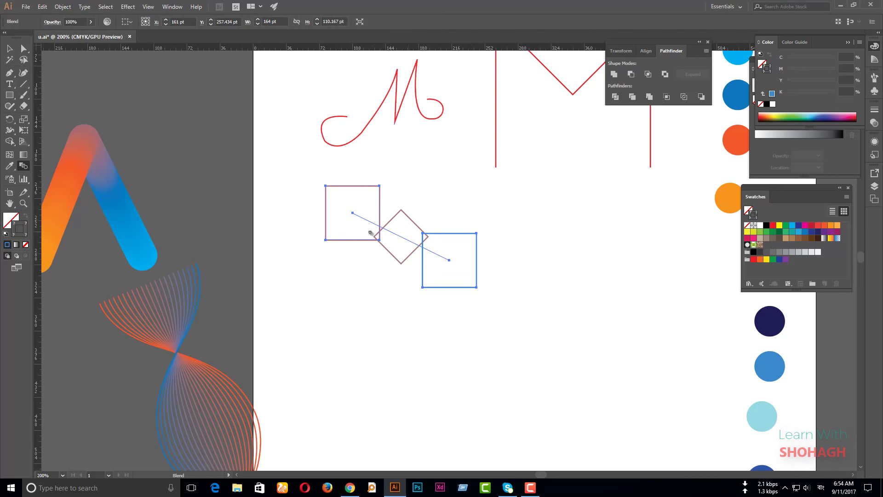
key(v)
Try Specified Steps with preview in Blend Options, then cancel without applying changes.
double_click(23, 167)
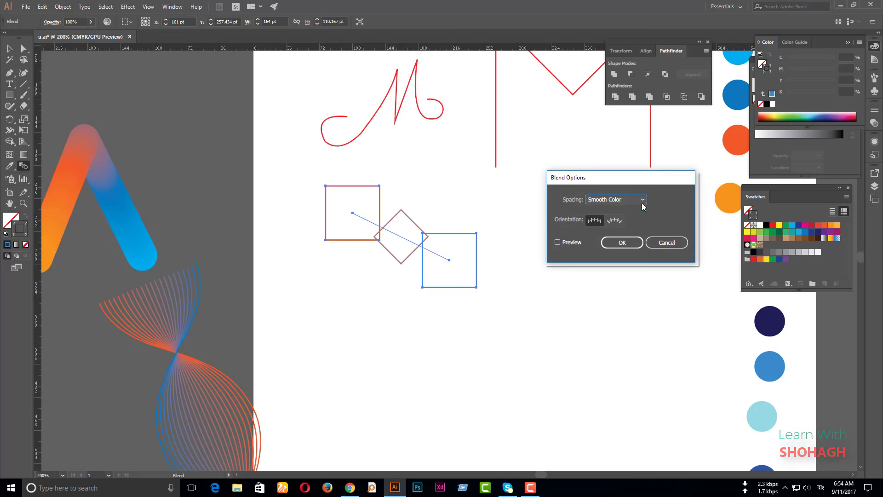
click(625, 199)
click(631, 220)
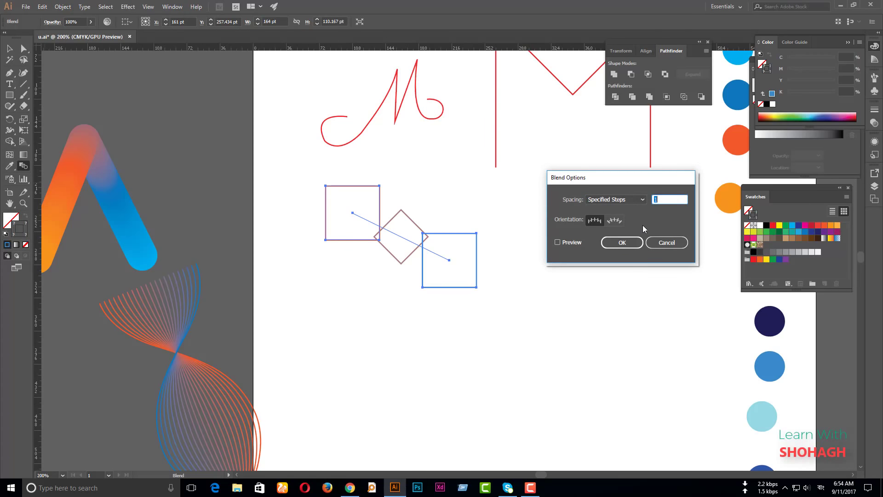
click(558, 242)
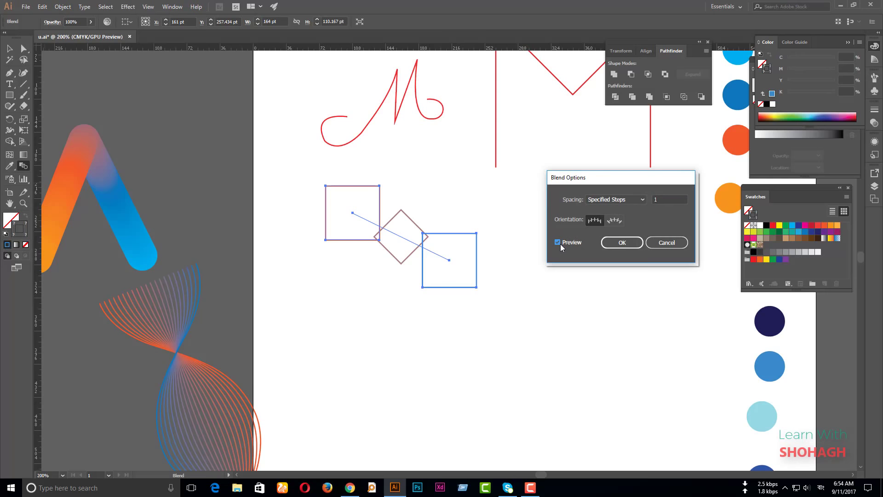
click(662, 199)
scroll(662, 199, up, 5)
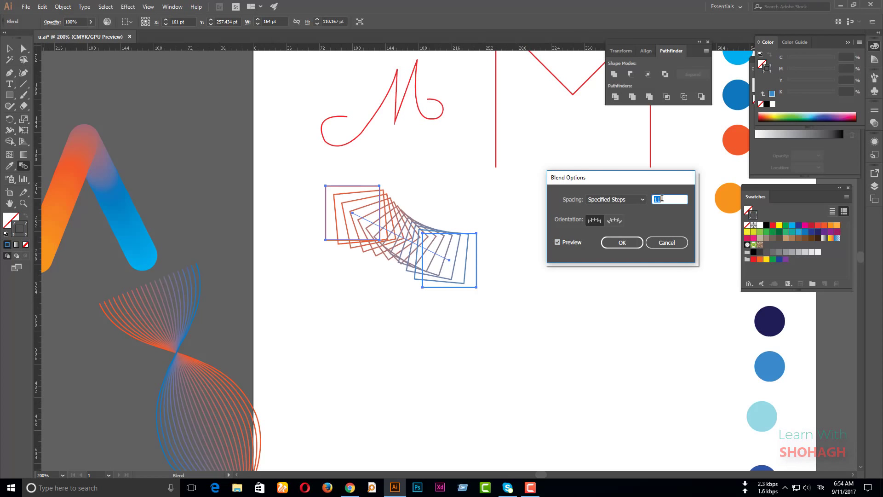
scroll(661, 198, up, 4)
scroll(660, 198, up, 5)
scroll(659, 198, up, 4)
scroll(660, 198, up, 4)
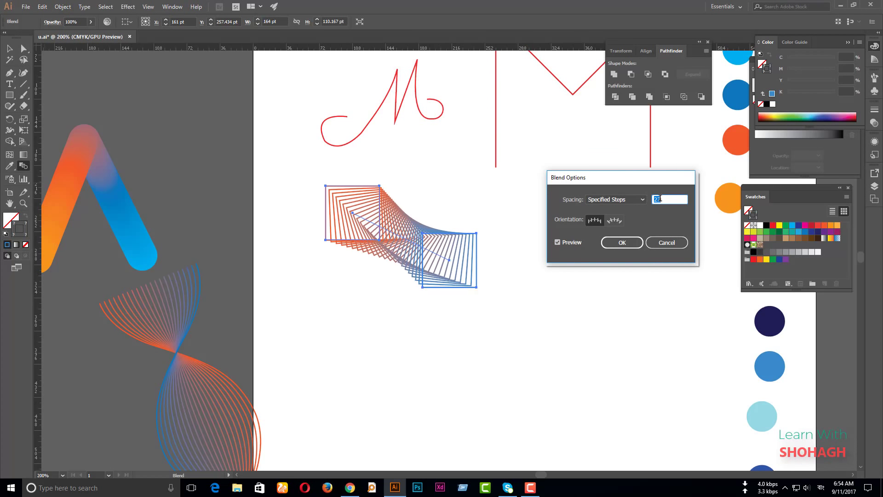
scroll(660, 198, up, 4)
click(681, 243)
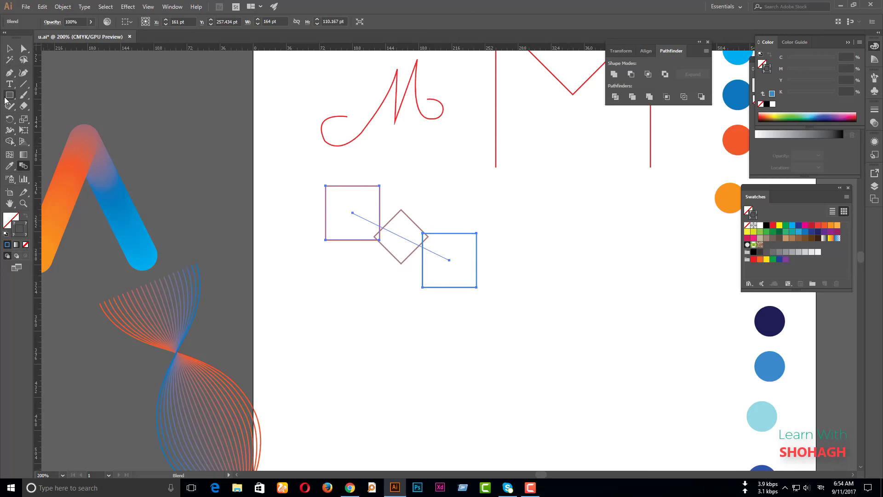
Release the blend, move the blue square down and right, then select both squares.
key(ctrl+alt+shift+b)
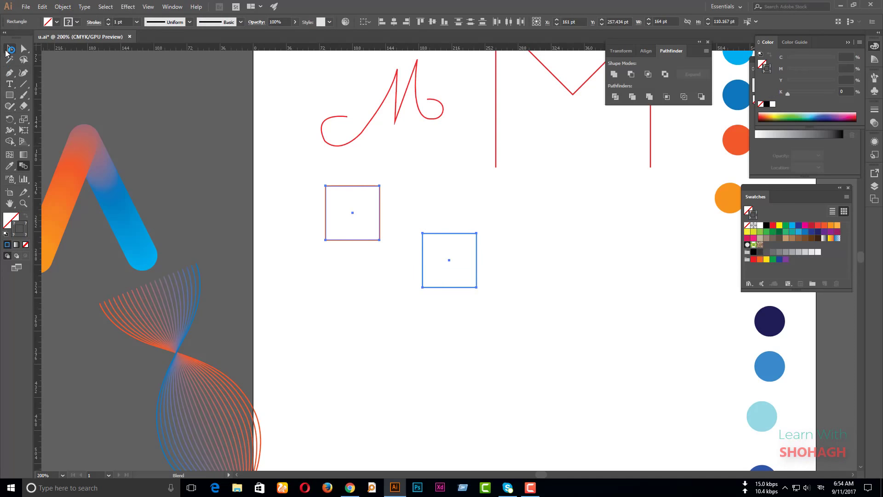
key(v)
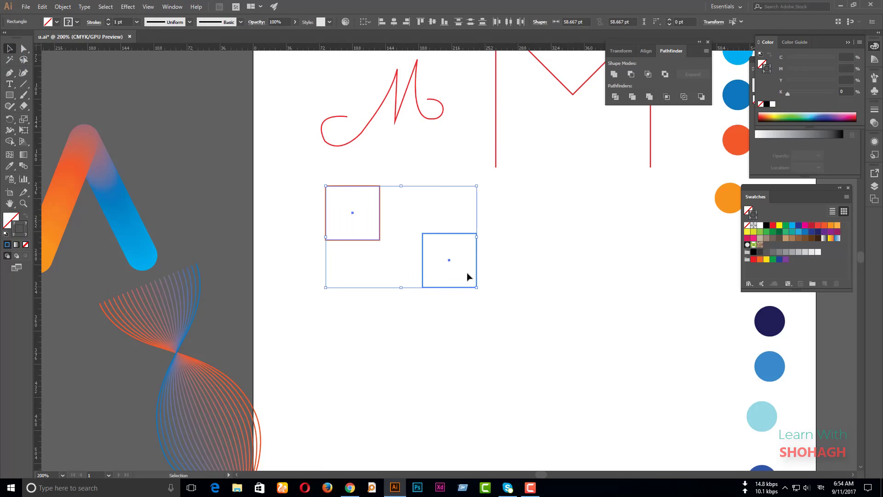
click(470, 318)
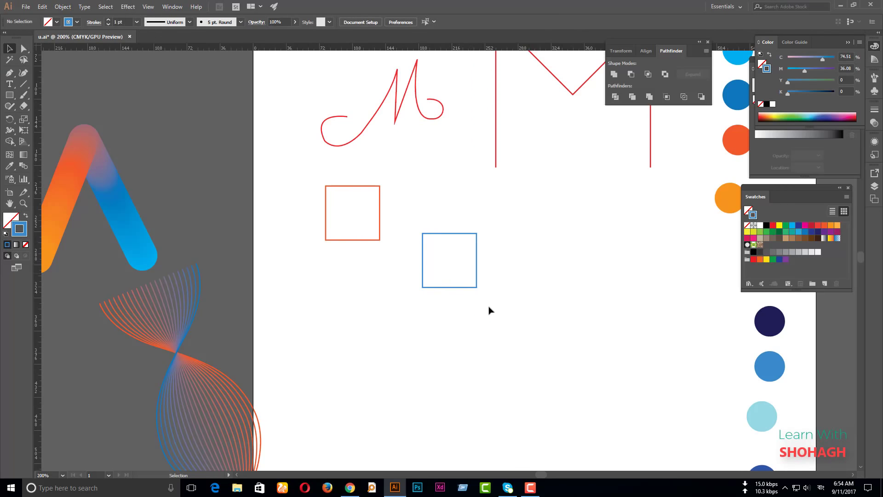
drag(450, 262, 497, 288)
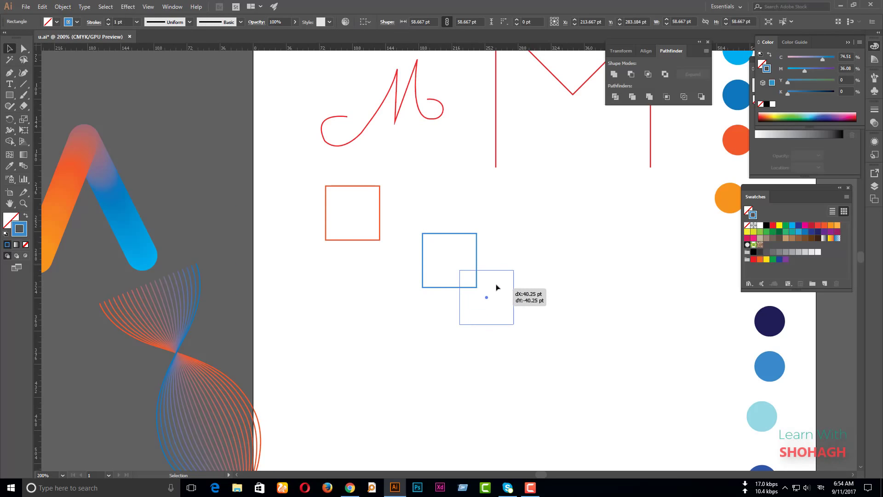
drag(497, 287, 504, 281)
click(541, 345)
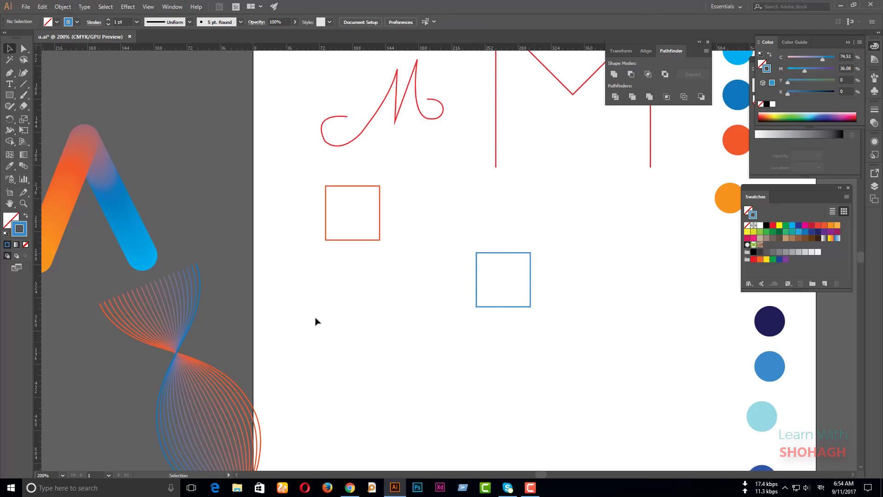
drag(570, 375, 294, 231)
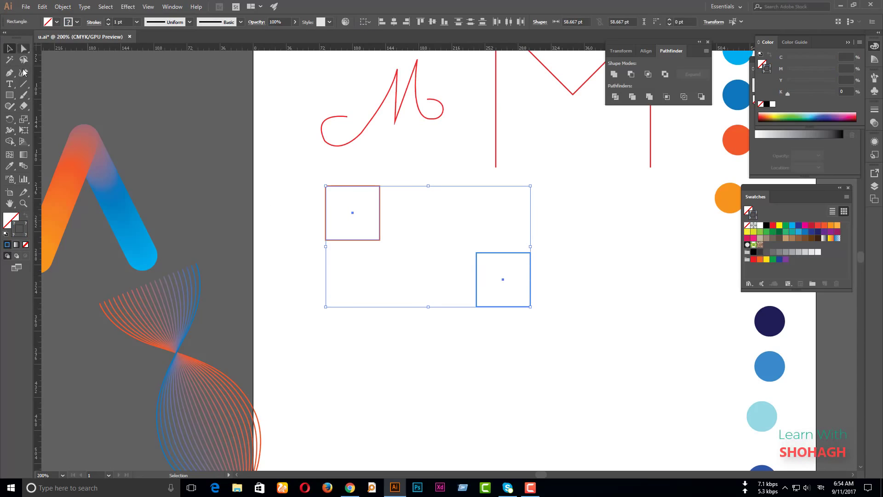
Re-blend red into blue and set Blend Options to Specified Steps with preview on.
double_click(24, 165)
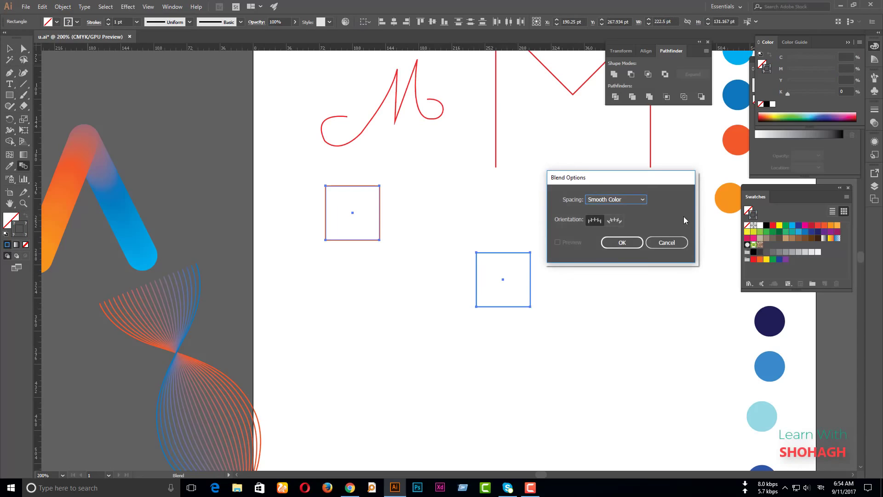
click(666, 242)
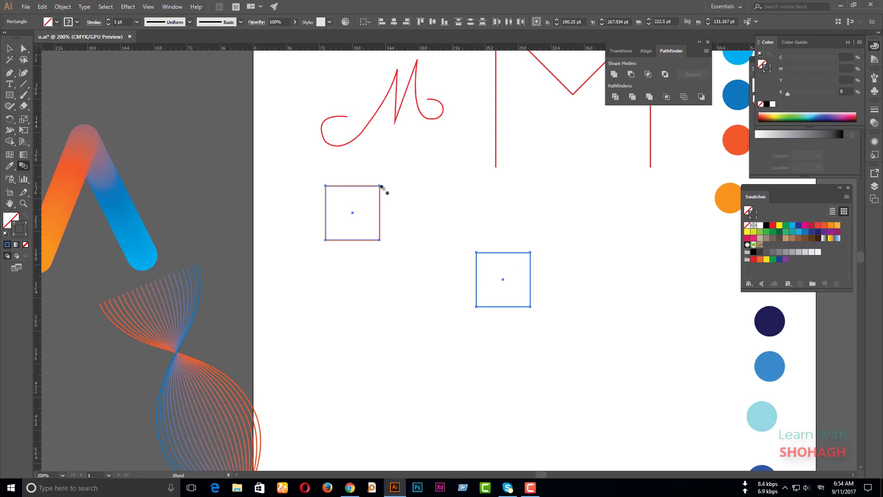
click(477, 253)
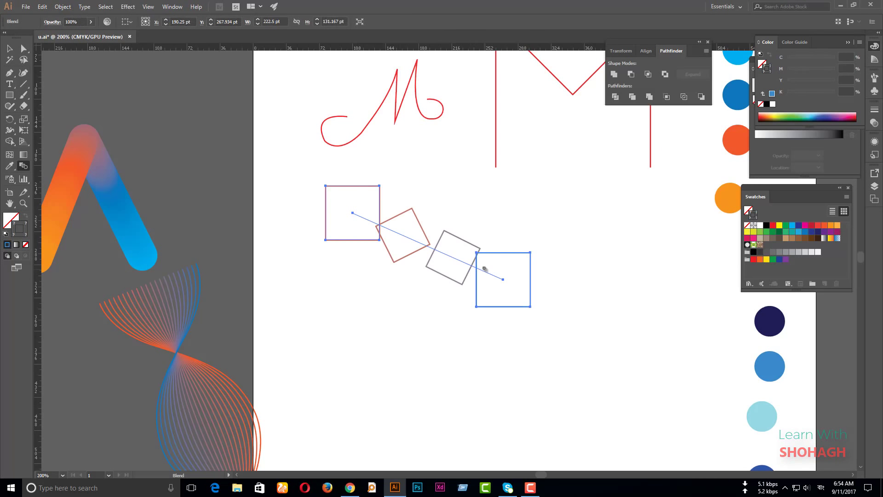
double_click(24, 165)
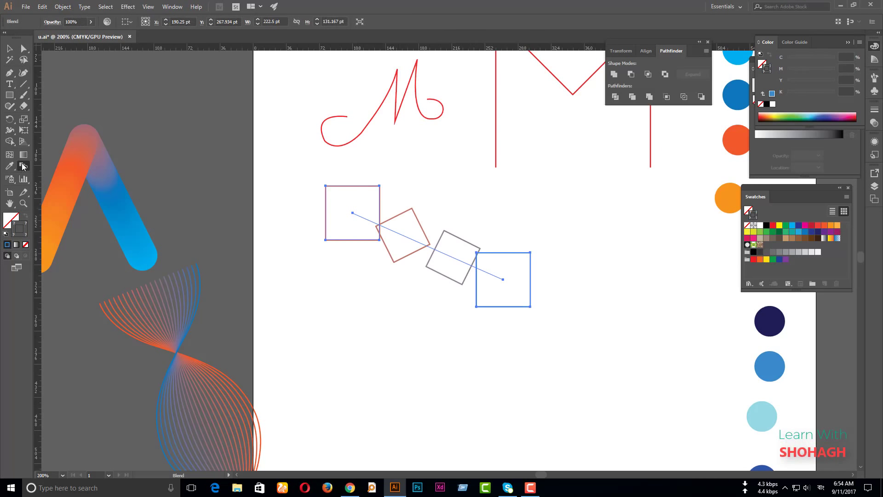
click(572, 241)
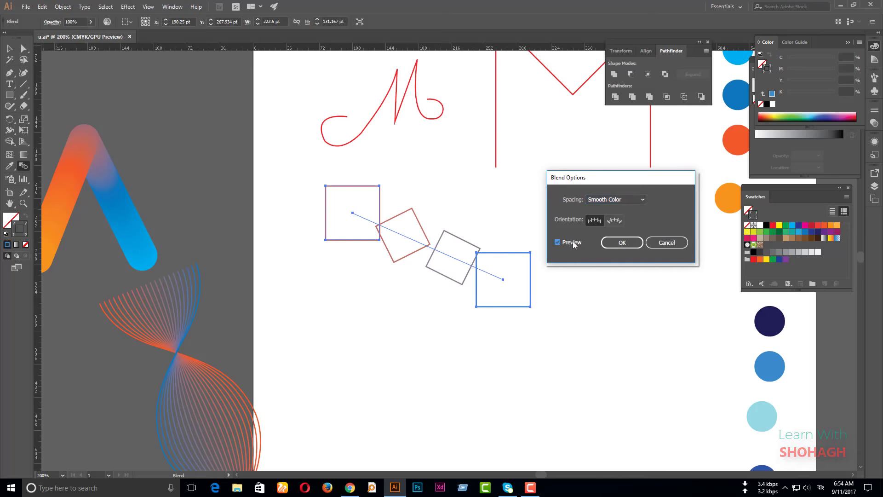
click(609, 198)
click(619, 223)
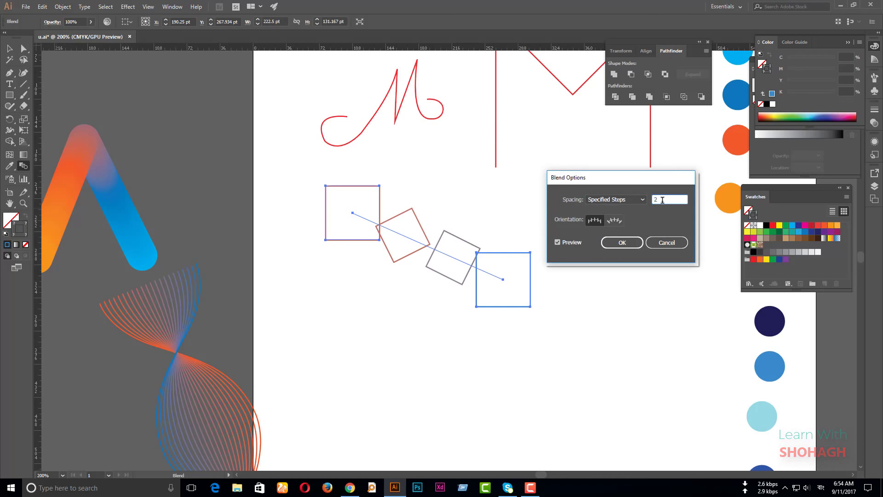
Set the square blend to 70 specified steps and confirm.
key(Up)
key(Up)
key(Up)
key(Up)
key(Up)
key(Up)
key(Up)
key(Up)
key(Up)
key(Up)
key(Up)
key(Up)
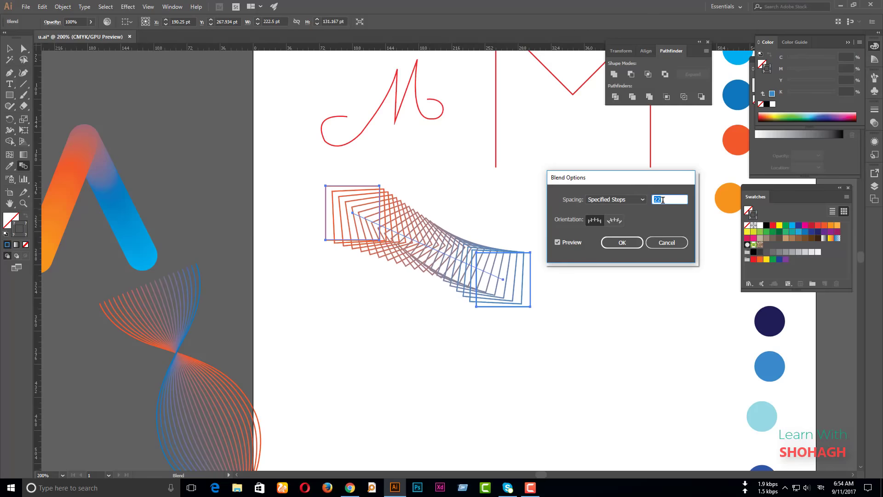
key(Up)
key(Up)
key(Up)
key(Up)
key(Up)
key(Up)
key(Up)
key(Up)
key(Up)
key(Up)
key(Up)
key(Up)
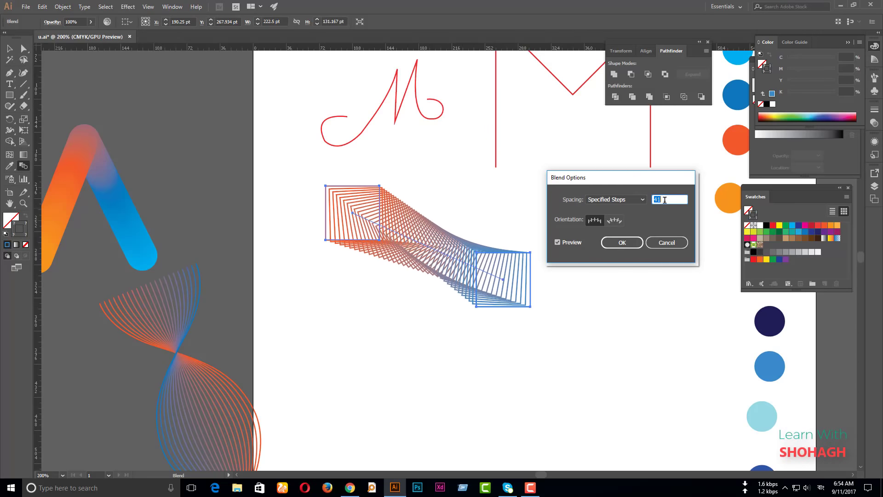
key(Up)
key(Up)
key(Up)
key(Up)
key(Up)
key(Up)
key(Up)
key(Up)
key(Up)
key(Up)
key(Up)
key(Up)
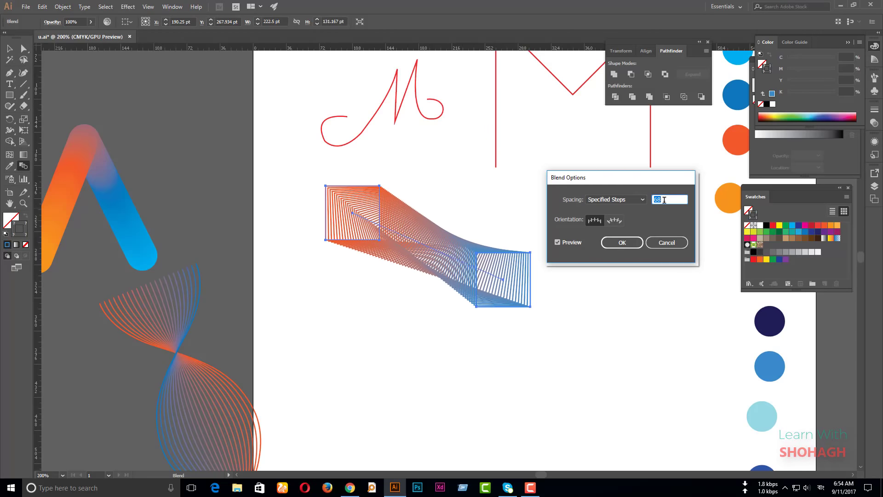
key(Up)
key(Up)
key(Up)
key(Up)
key(Up)
key(Up)
key(Up)
key(Up)
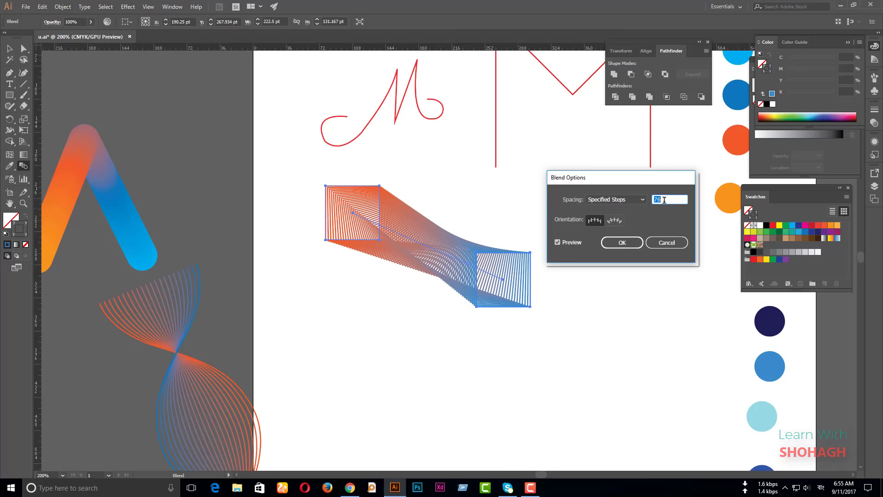
key(Down)
key(Down)
key(Down)
key(Down)
key(Down)
key(Down)
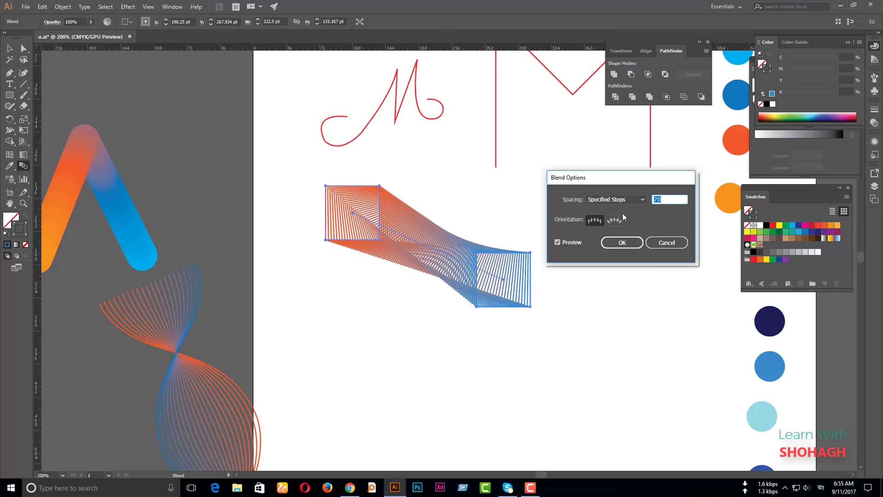
click(621, 239)
key(v)
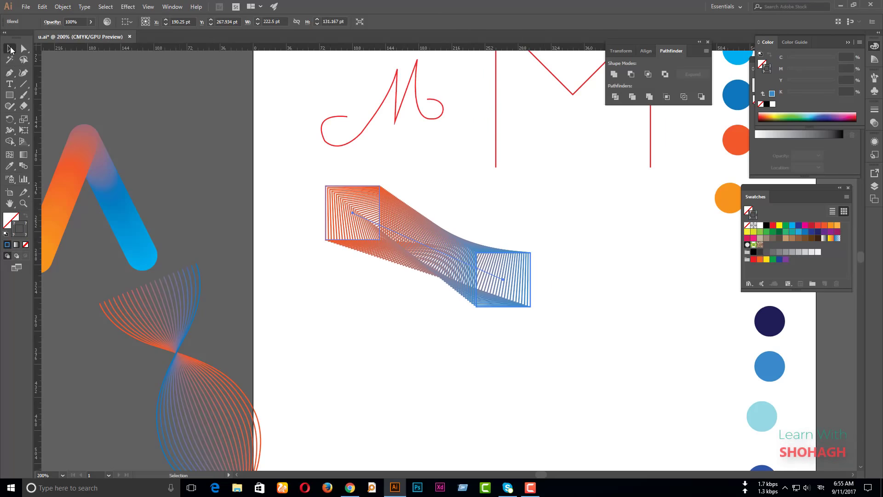
Clear the selection, then reselect the finished 70-step square blend.
click(645, 242)
scroll(501, 298, down, 3)
scroll(501, 298, up, 3)
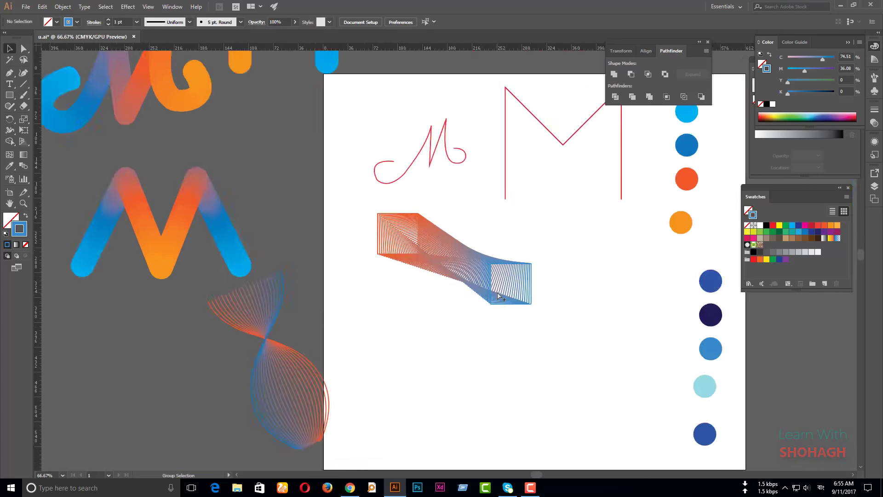
scroll(492, 294, up, 3)
scroll(493, 294, down, 2)
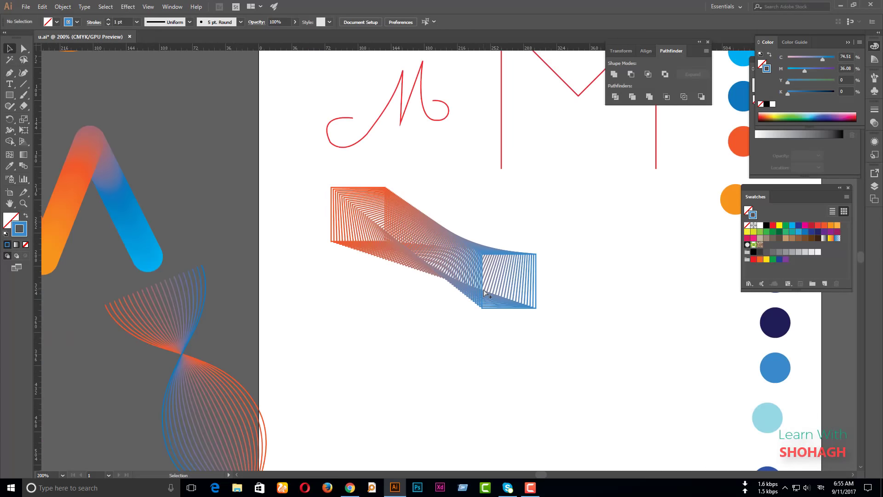
click(434, 246)
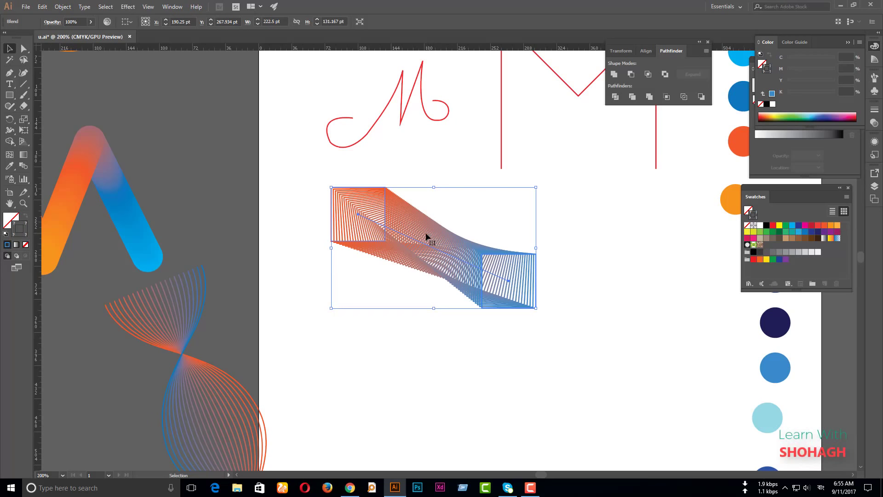
alt+scroll(442, 288, down, 1)
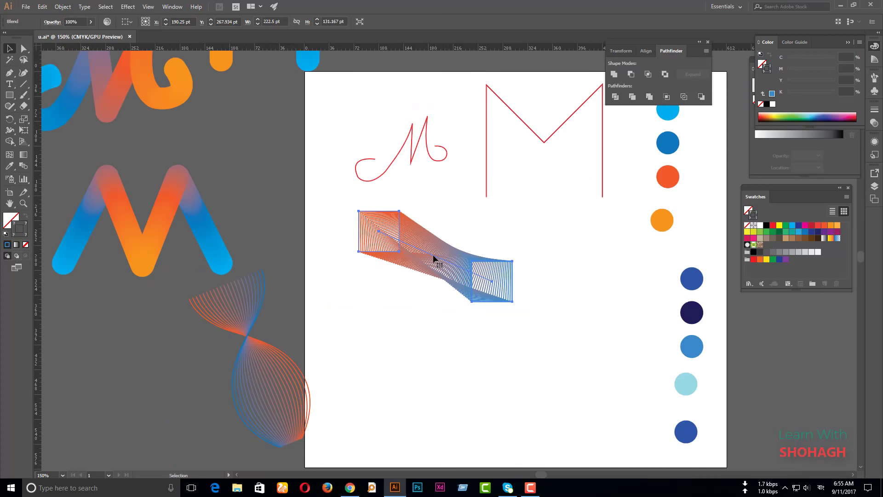
Move the square blend to the upper-left pasteboard and the script M lower on the artboard.
drag(249, 157, 258, 134)
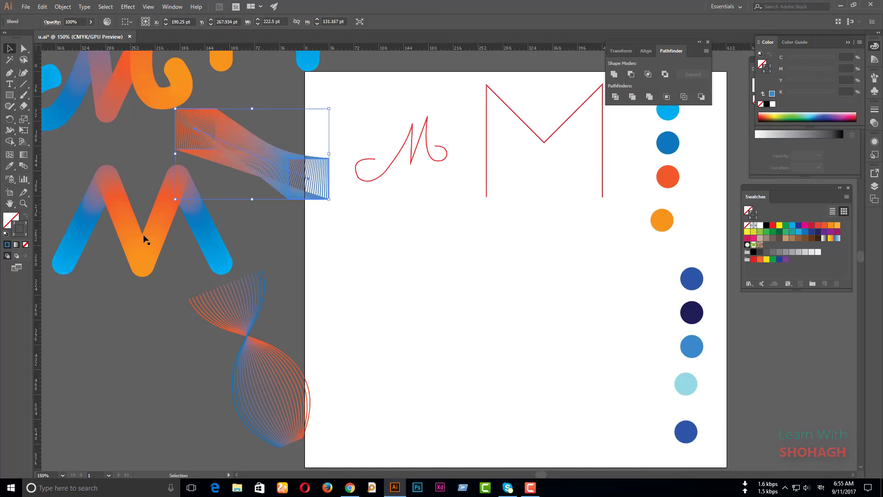
click(143, 239)
click(442, 191)
click(414, 148)
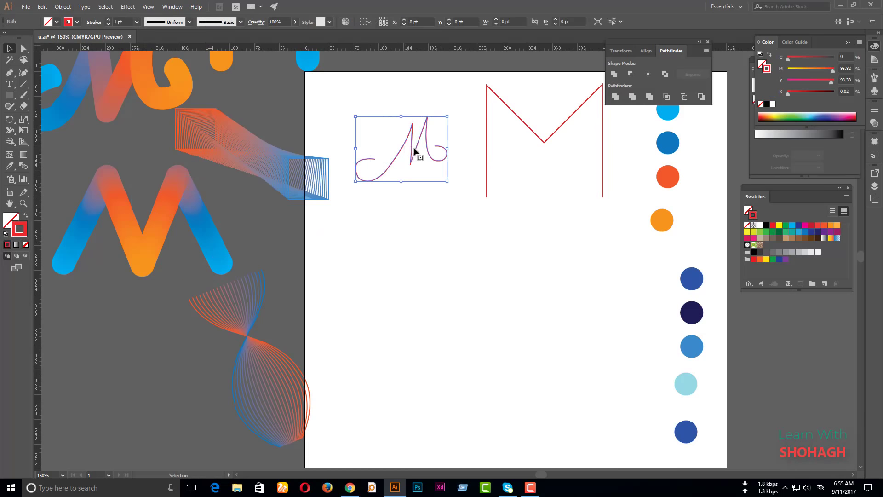
drag(414, 148, 465, 304)
click(487, 305)
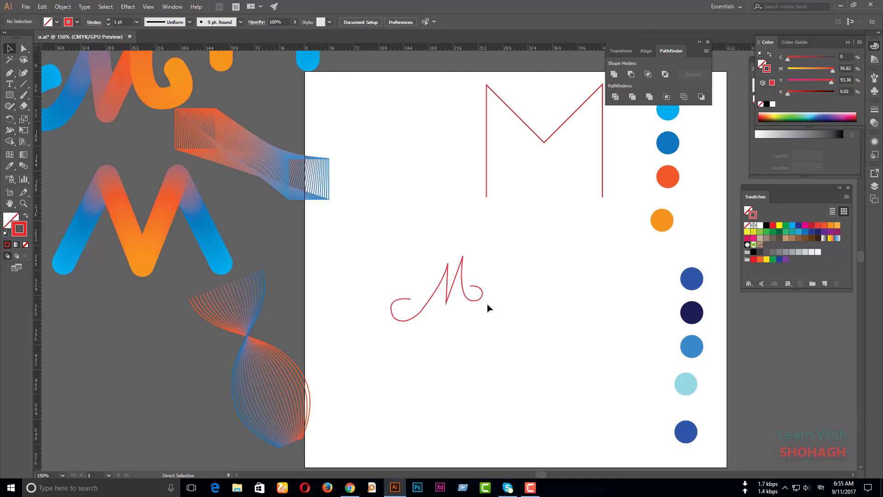
key(ctrl+equal)
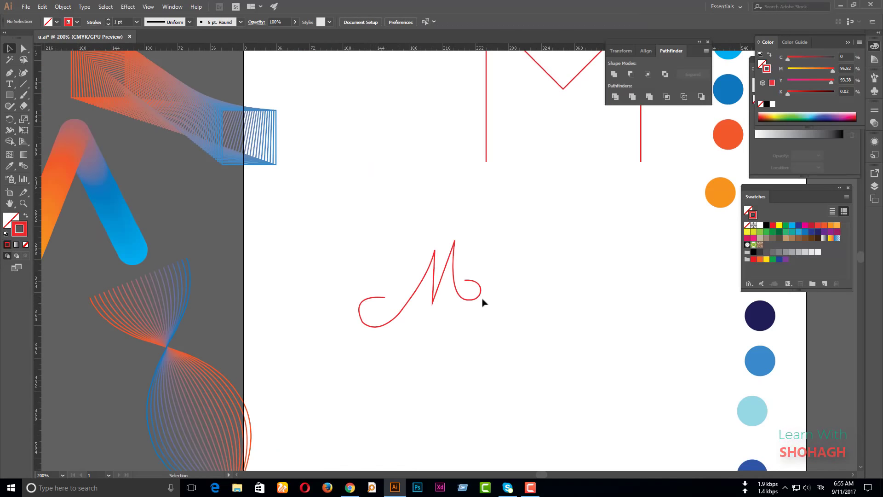
click(453, 249)
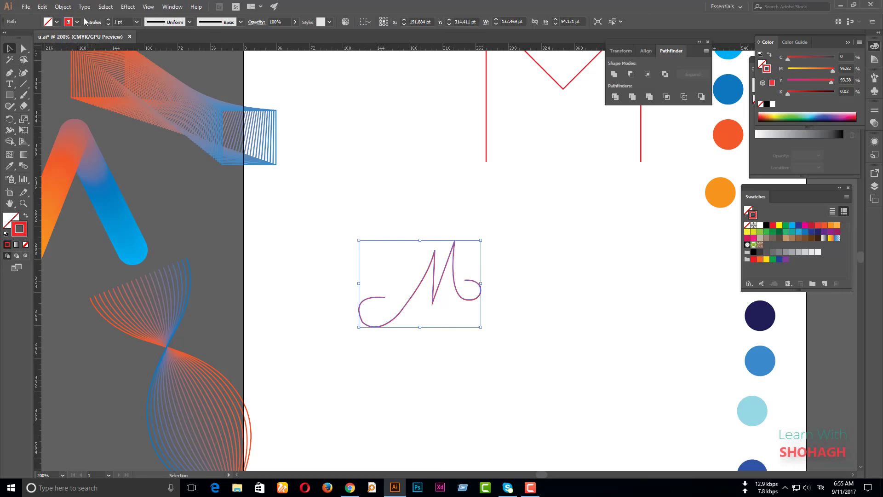
click(418, 198)
Center-align and evenly distribute four circles below the M, then blend them into a capsule.
scroll(359, 223, down, 1)
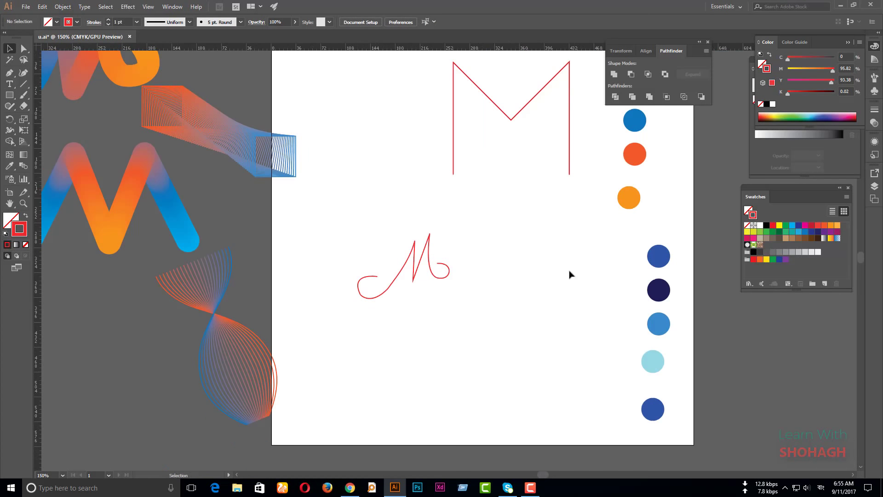
drag(640, 242, 683, 419)
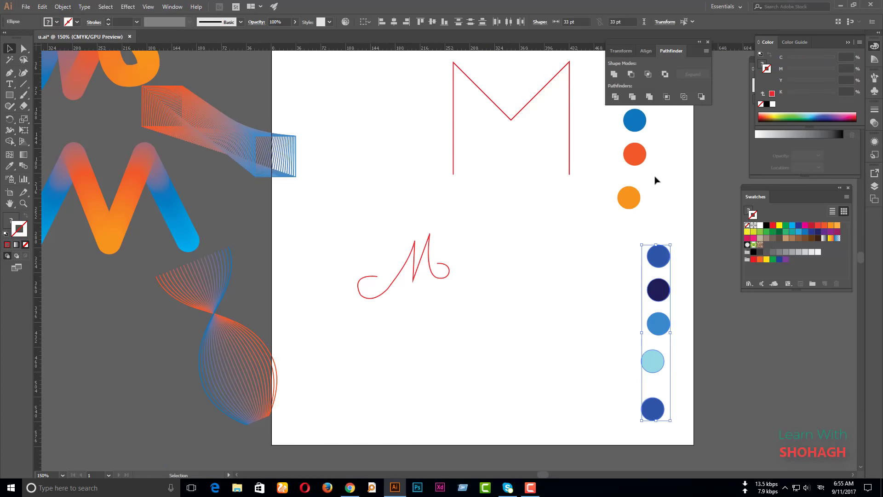
scroll(657, 181, up, 2)
drag(608, 125, 656, 265)
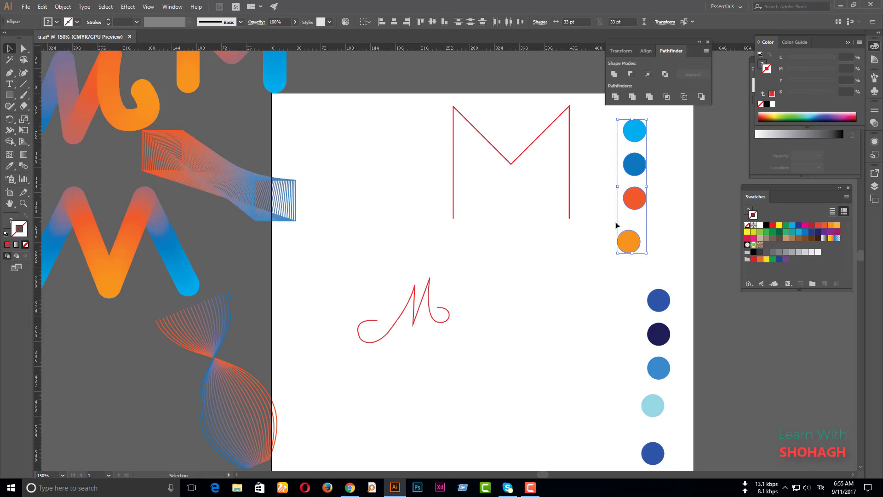
drag(635, 131, 509, 253)
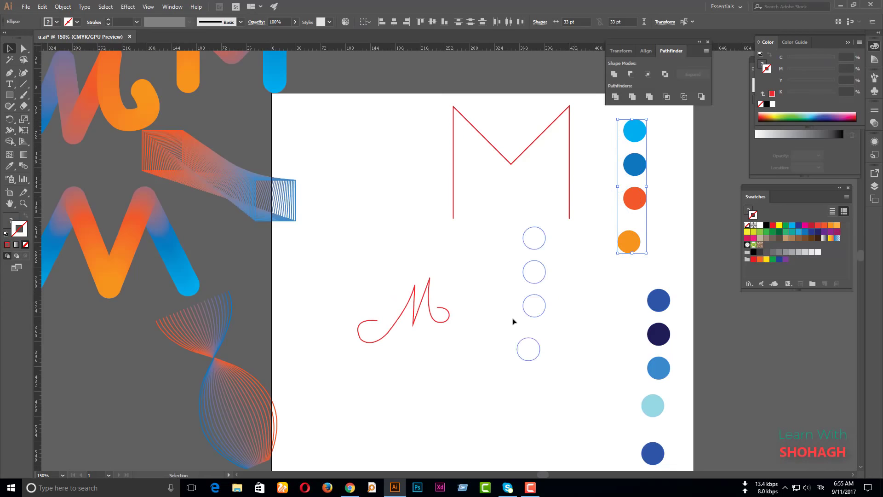
click(393, 21)
click(469, 22)
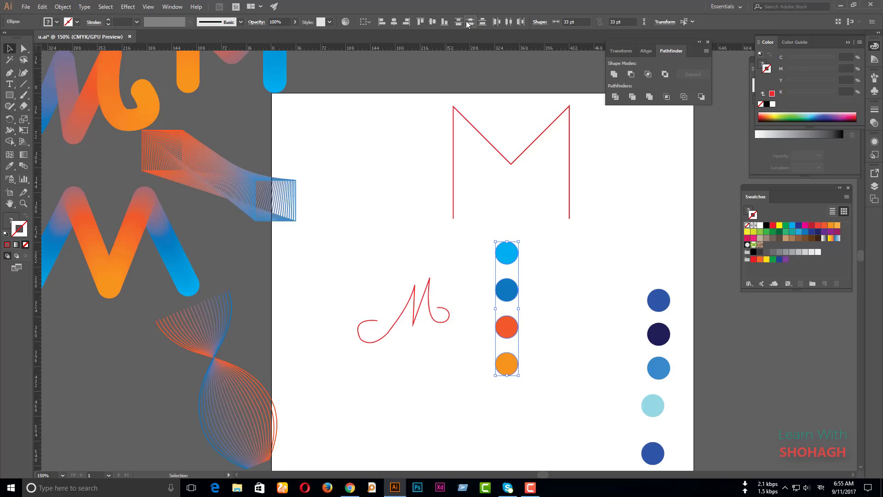
click(63, 7)
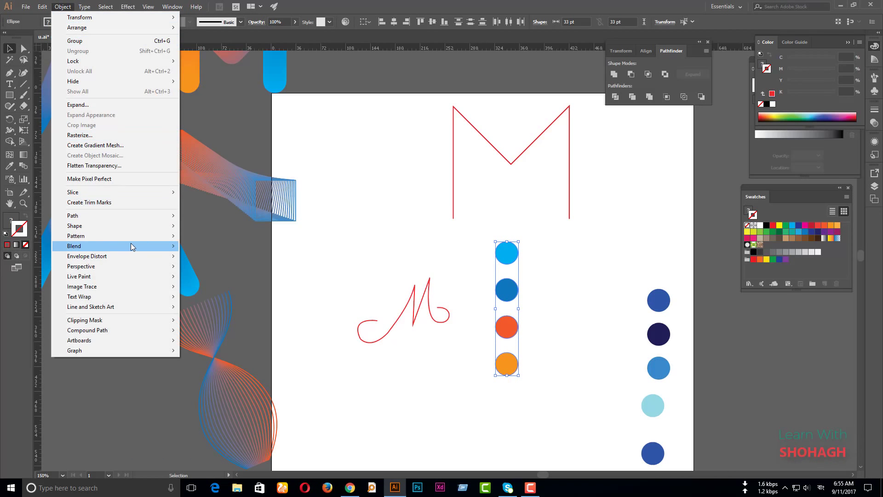
mouse_move(115, 246)
click(209, 246)
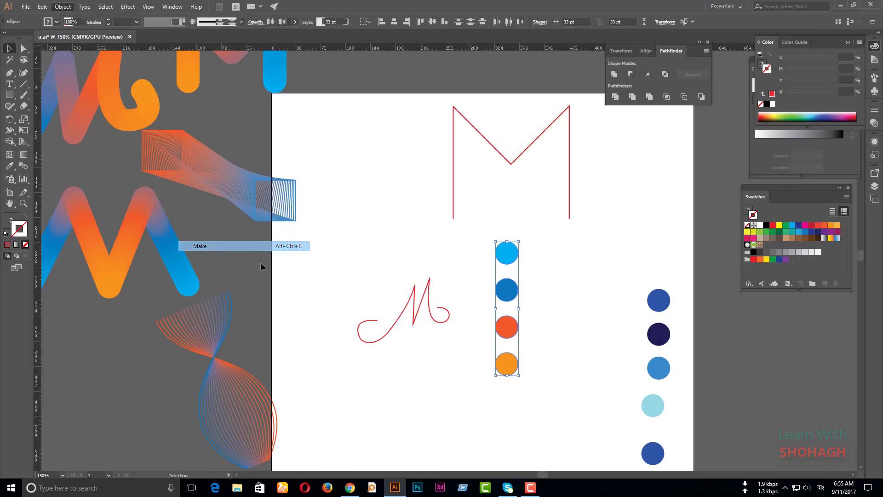
Move the leftover blue circles aside, out of the way.
scroll(670, 455, down, 2)
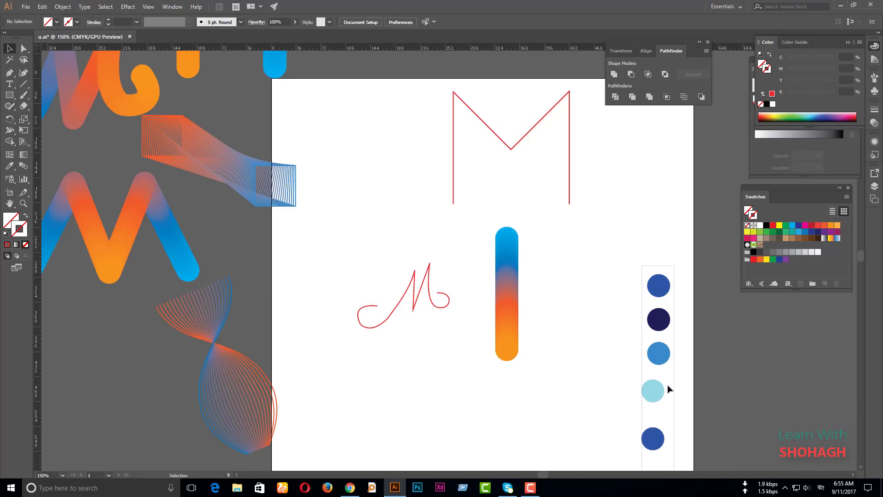
click(672, 356)
drag(671, 357, 759, 337)
click(533, 345)
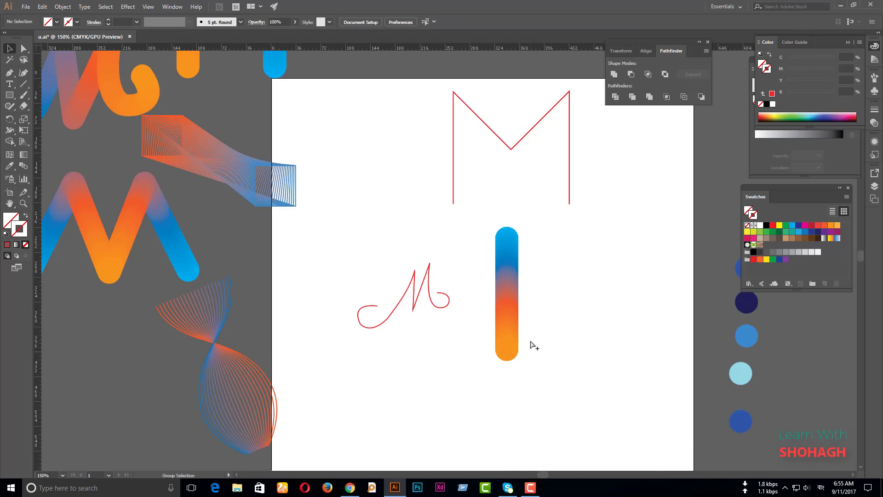
scroll(532, 345, up, 1)
scroll(532, 345, down, 1)
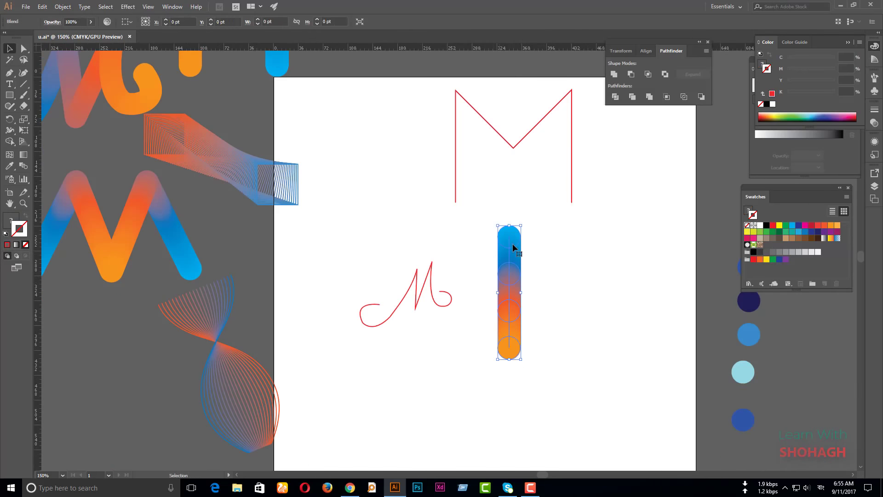
Shift the gradient capsule right and down, then enter and exit its isolation mode.
drag(513, 246, 599, 257)
click(629, 336)
scroll(588, 339, up, 2)
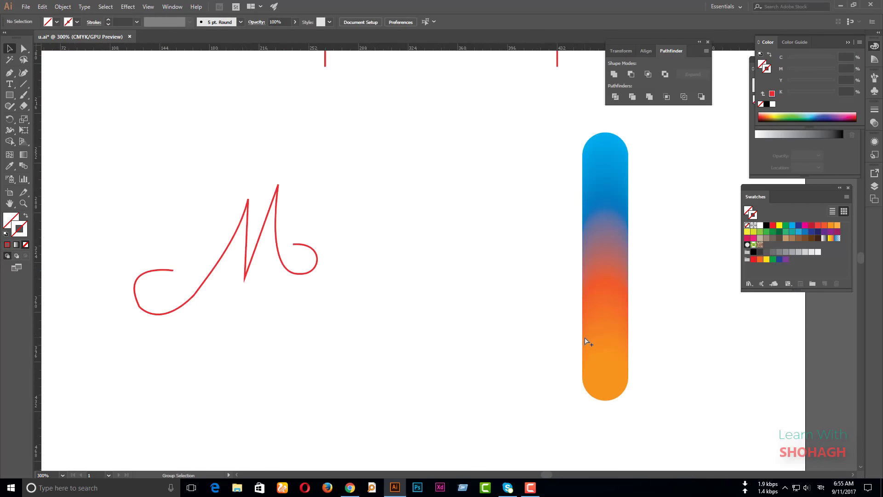
scroll(589, 331, down, 1)
click(604, 275)
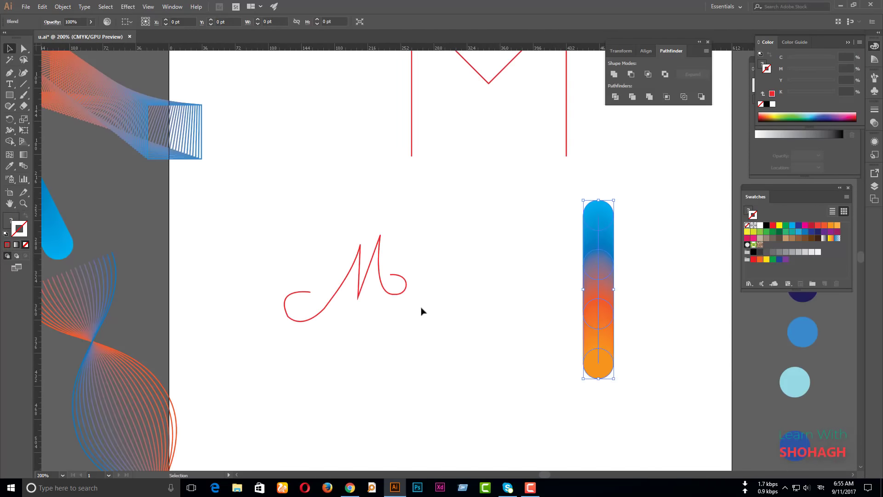
double_click(601, 269)
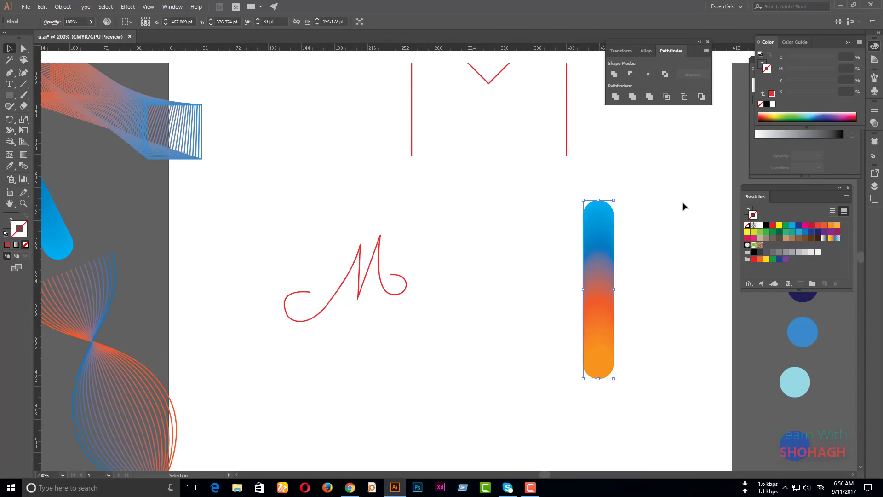
double_click(632, 212)
Duplicate the capsule, shrink the copy, and select it together with the script M.
mouse_move(600, 252)
mouse_down()
mouse_move(660, 175)
mouse_move(442, 266)
mouse_up()
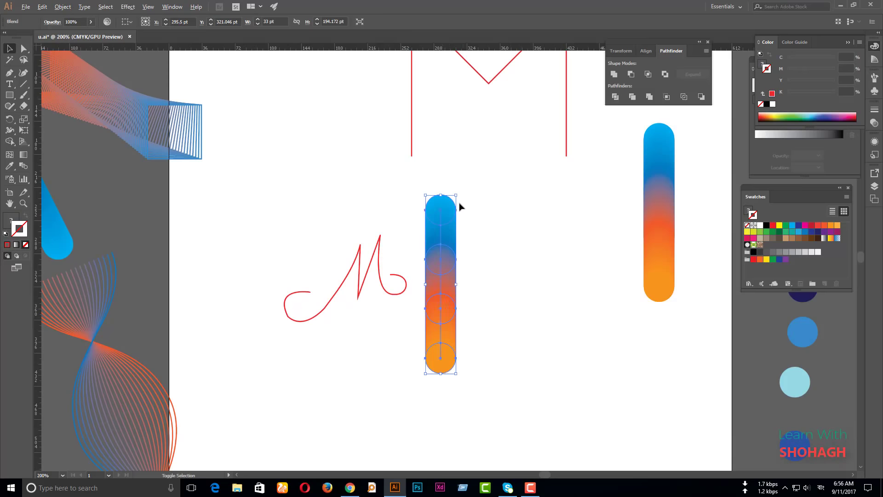
mouse_move(457, 195)
mouse_down()
mouse_move(446, 203)
mouse_move(451, 227)
mouse_up()
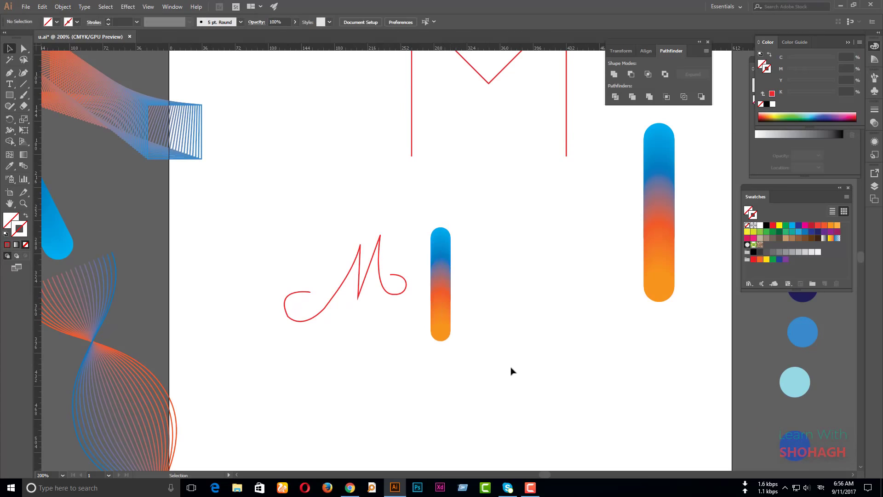
mouse_move(511, 368)
mouse_down()
mouse_move(339, 251)
mouse_move(333, 270)
mouse_up()
Apply Object > Blend > Replace Spine so the small capsule follows the script M path.
click(63, 7)
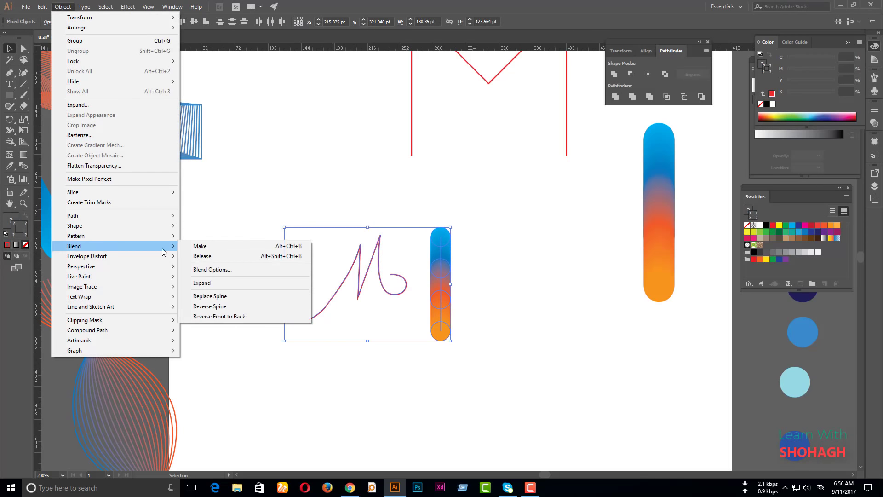
mouse_move(73, 246)
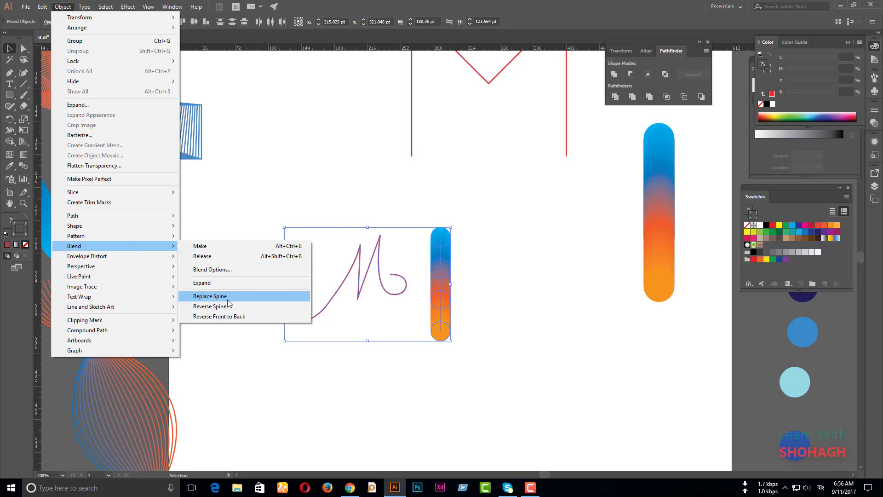
click(229, 298)
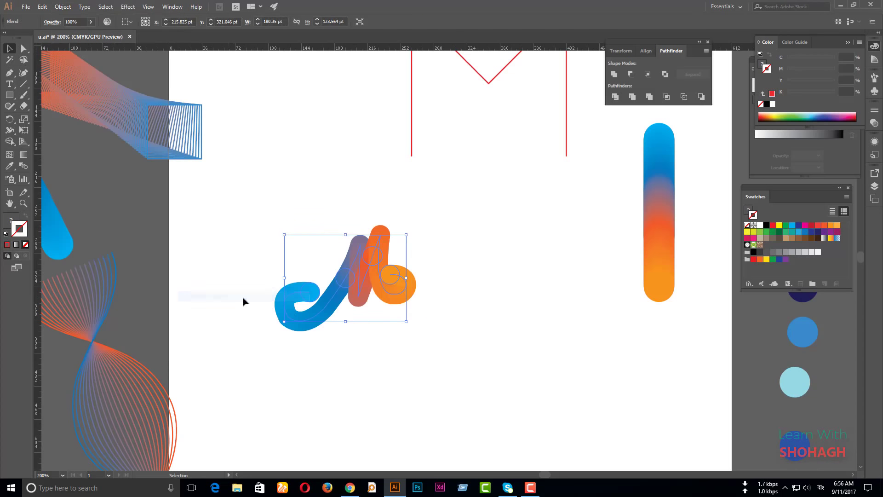
click(437, 325)
scroll(382, 235, up, 1)
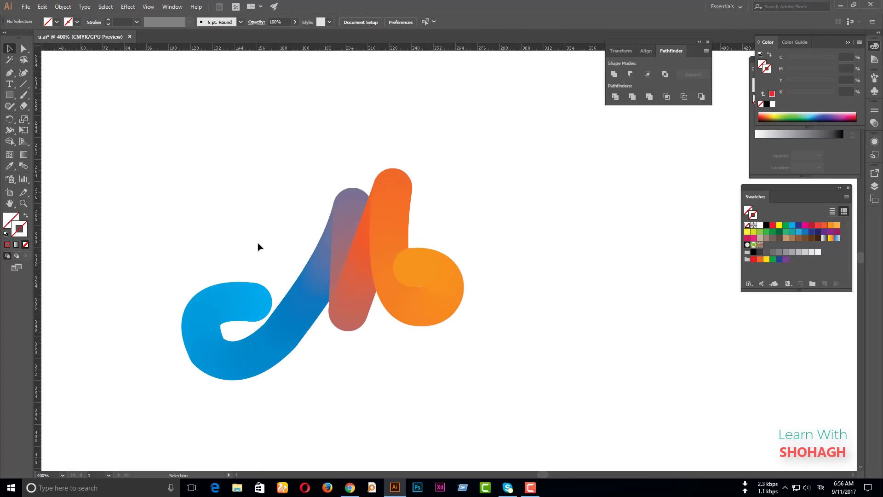
scroll(317, 254, down, 1)
Adjust the gradient M's spine anchors with Direct Selection, undoing a loop reshape.
scroll(330, 266, up, 1)
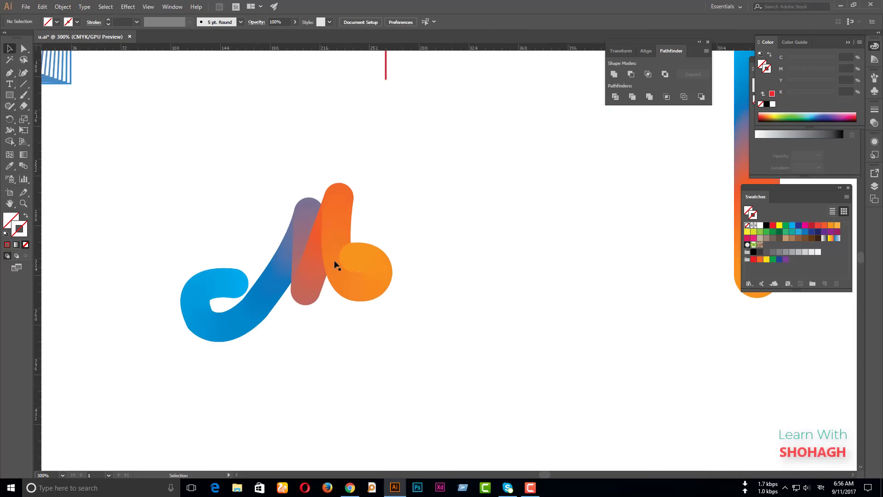
click(335, 264)
click(24, 48)
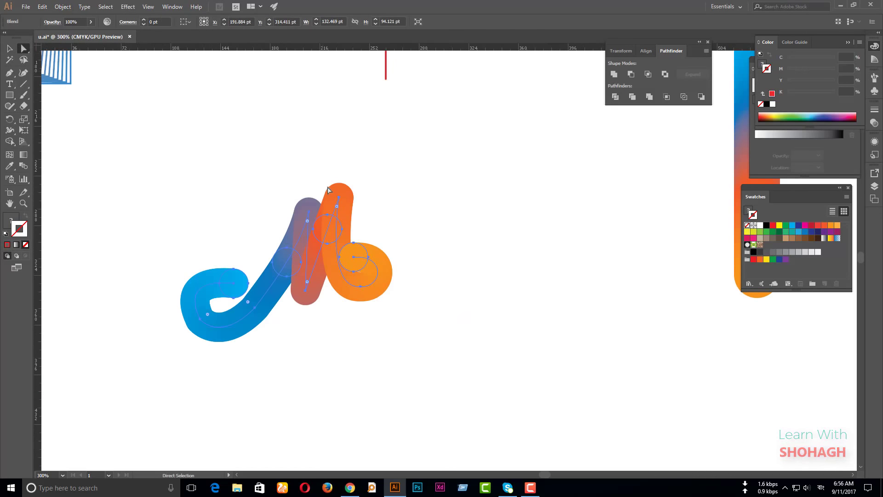
drag(320, 178, 345, 202)
click(439, 177)
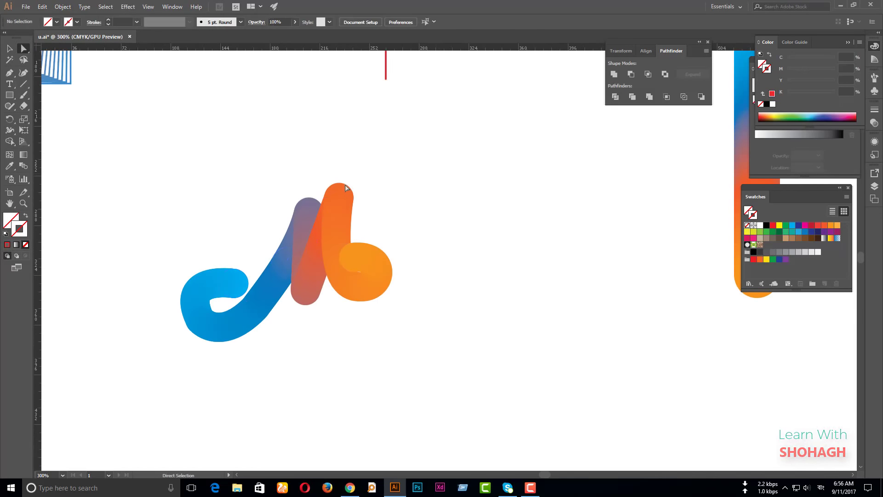
click(339, 199)
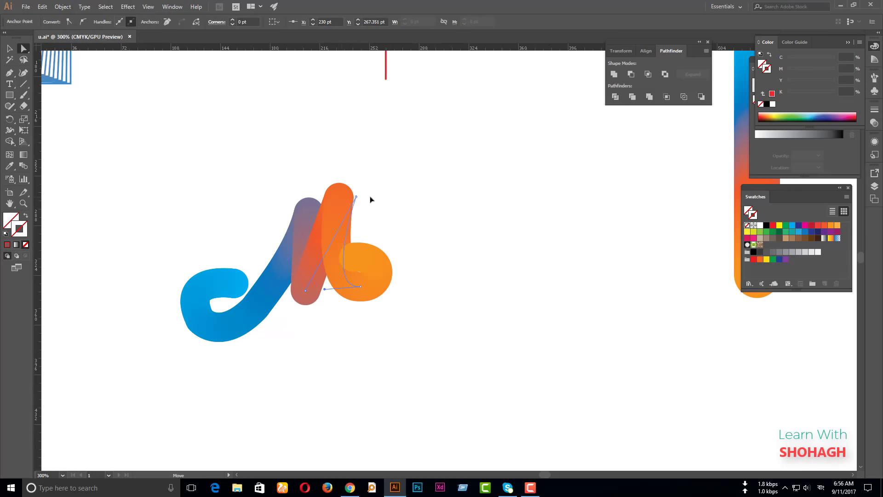
drag(358, 197, 356, 194)
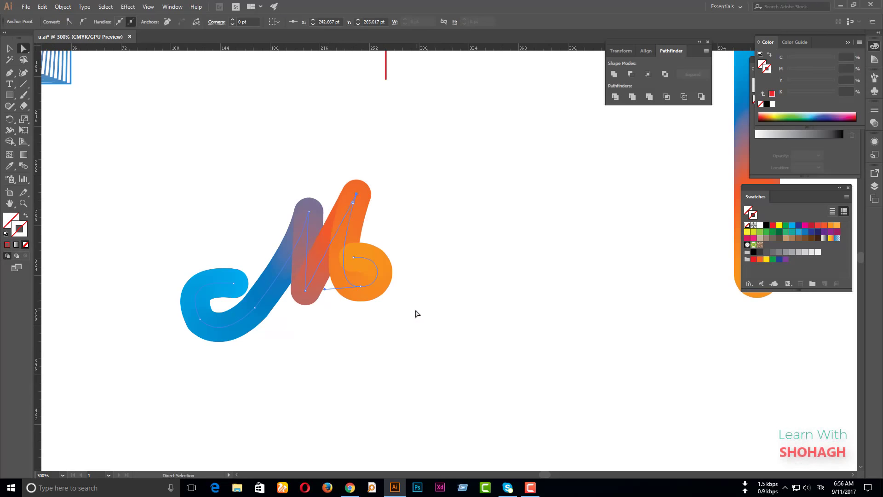
mouse_move(416, 310)
mouse_down()
mouse_move(357, 284)
mouse_move(354, 261)
mouse_move(396, 268)
mouse_move(384, 270)
mouse_up()
key(ctrl+z)
Reshape the lower orange loop and raise the purple stroke's top point.
click(388, 313)
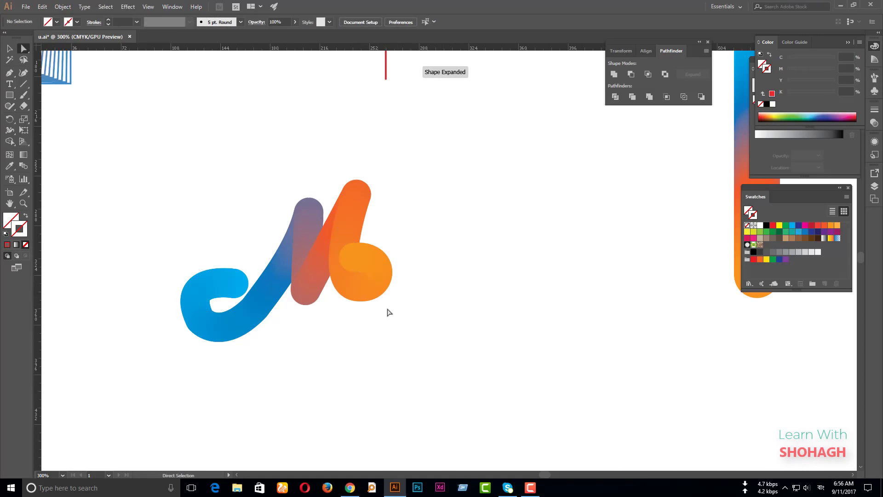
click(363, 266)
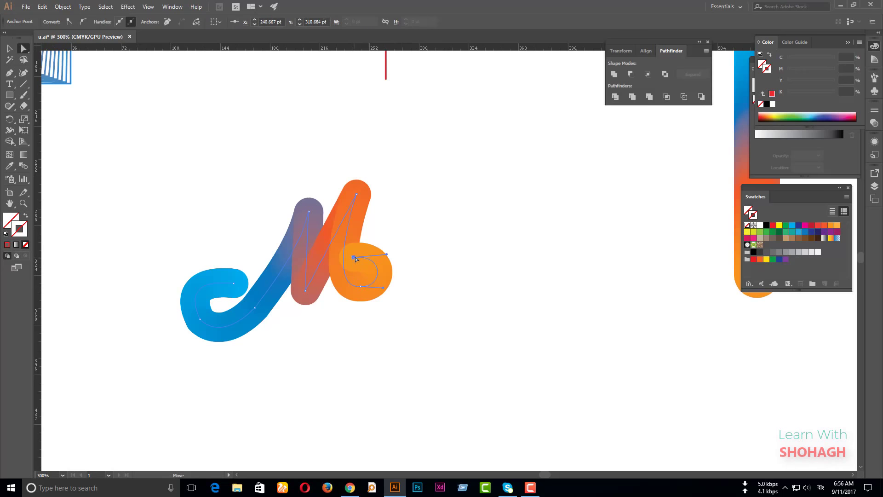
mouse_move(355, 257)
mouse_down()
mouse_move(394, 250)
mouse_move(387, 244)
mouse_up()
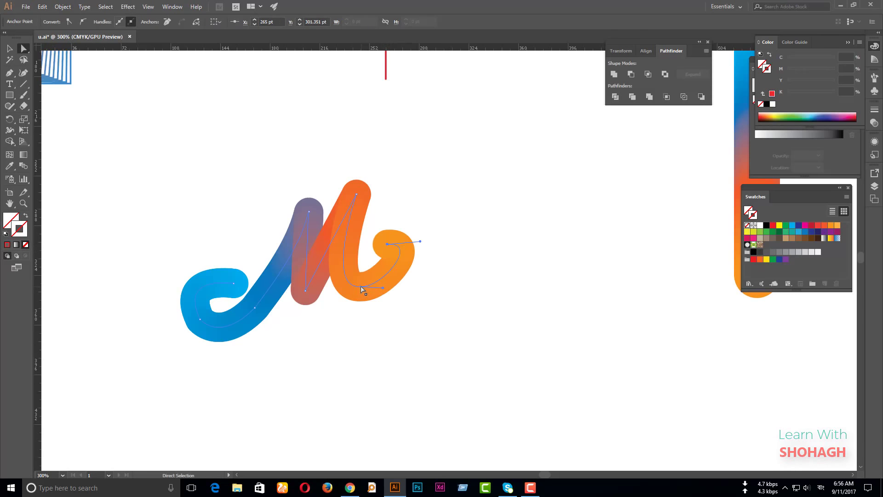
drag(362, 289, 377, 300)
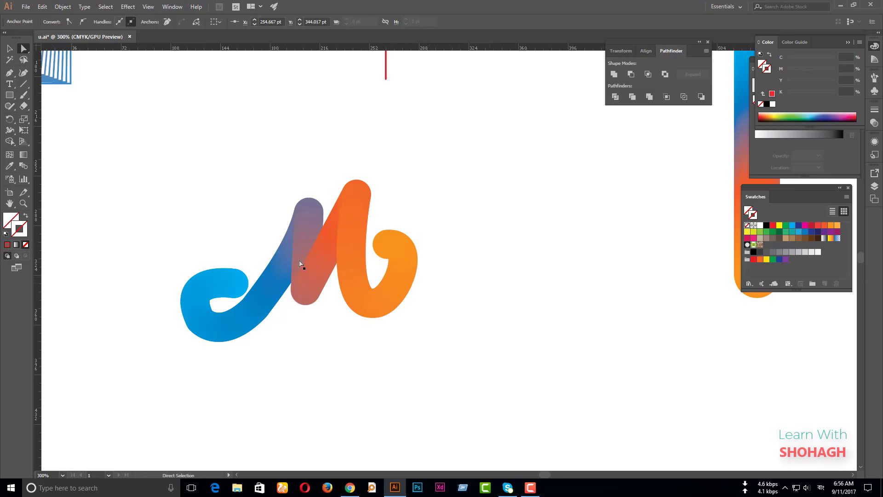
key(ctrl+shift+a)
drag(319, 223, 290, 197)
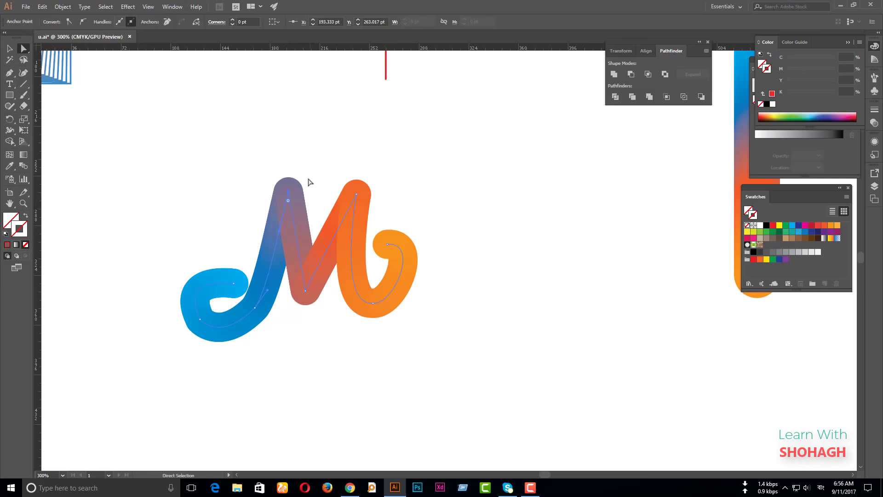
key(ctrl+z)
drag(309, 217, 310, 178)
click(231, 256)
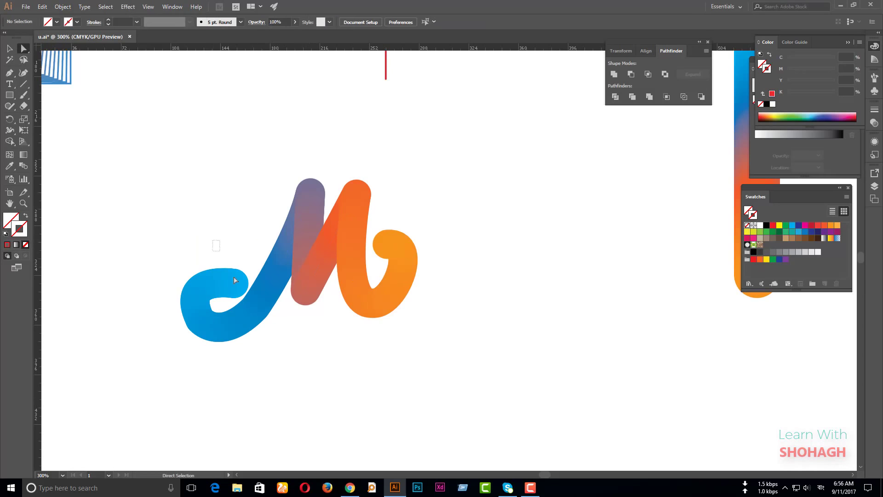
Select and inspect points on the blue curl and the small inner ellipse.
drag(241, 292, 241, 247)
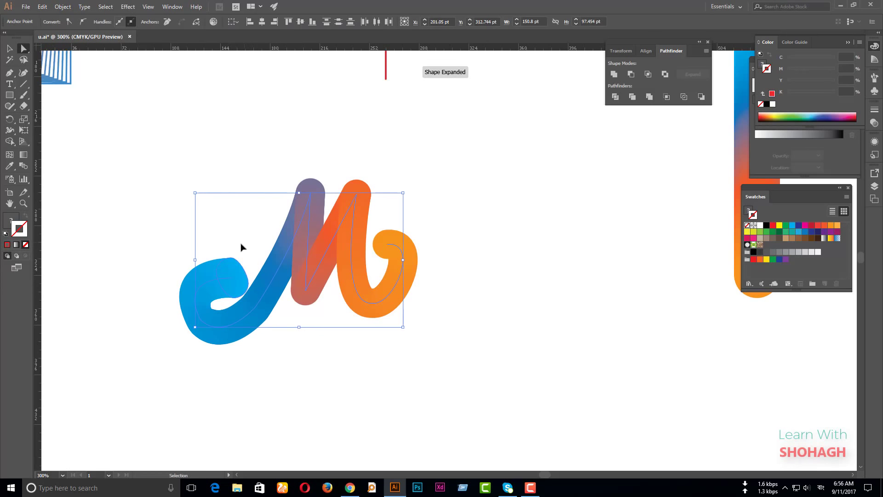
click(247, 291)
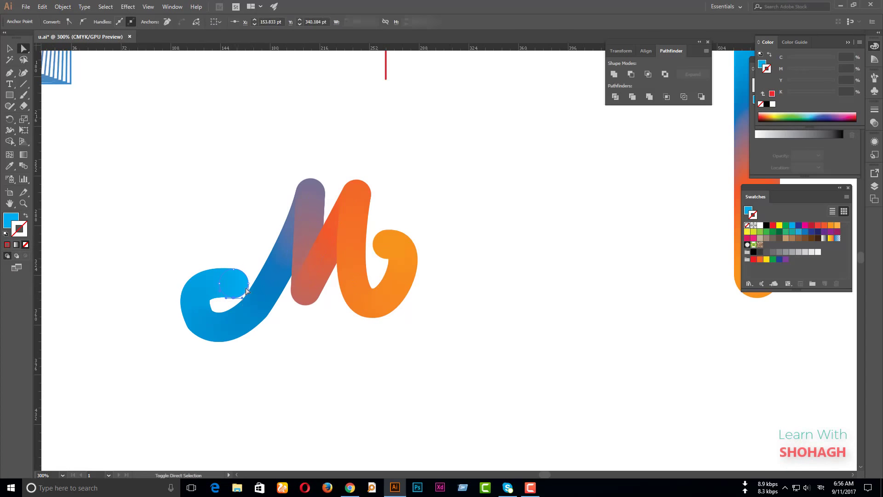
click(248, 285)
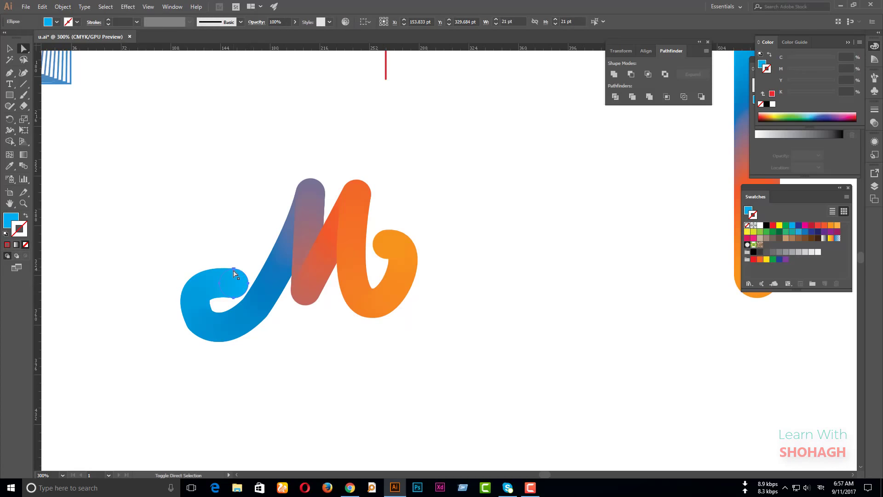
click(234, 273)
click(225, 280)
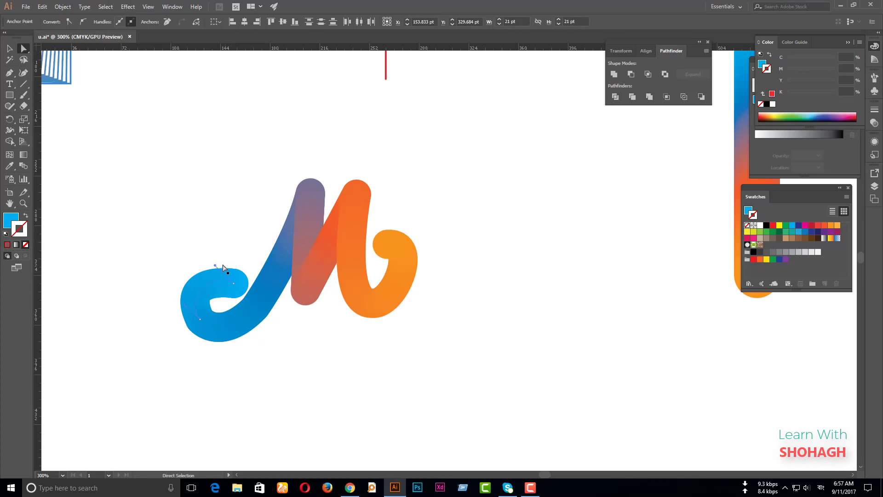
ctrl+click(223, 290)
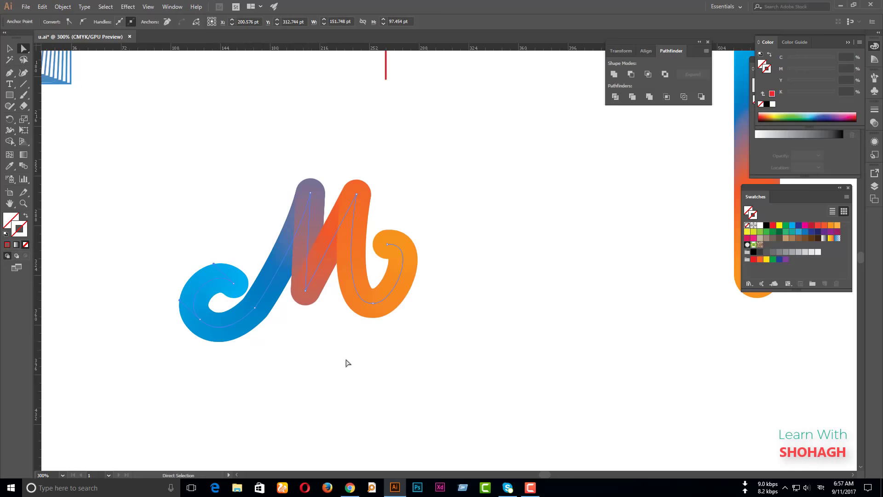
Select the whole gradient M with the Selection tool.
scroll(446, 321, down, 1)
scroll(391, 315, down, 1)
scroll(382, 315, up, 2)
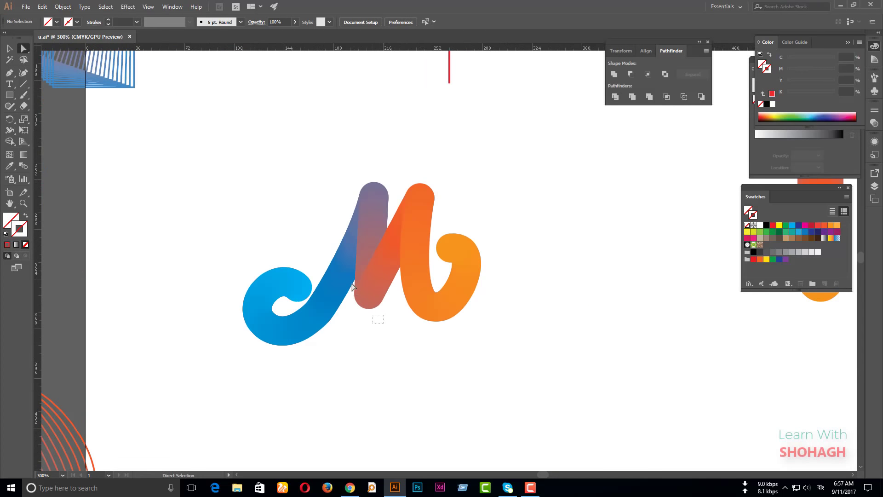
click(376, 303)
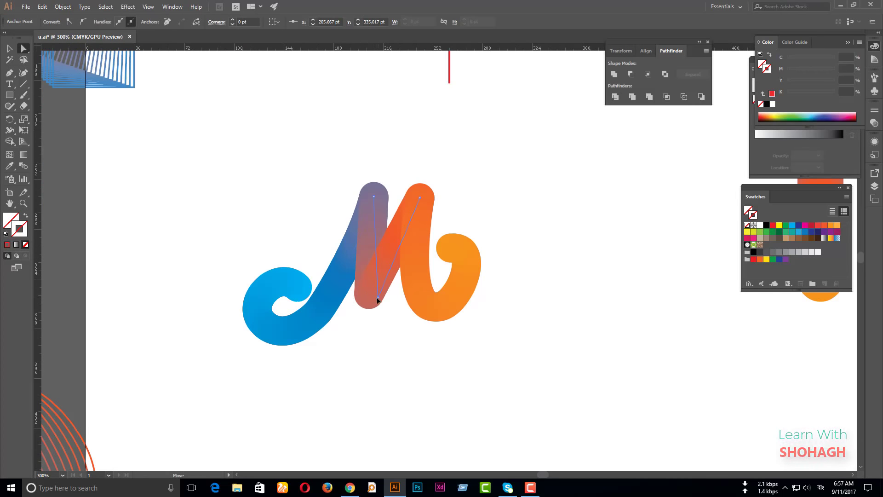
click(398, 349)
scroll(391, 324, down, 2)
scroll(345, 335, down, 1)
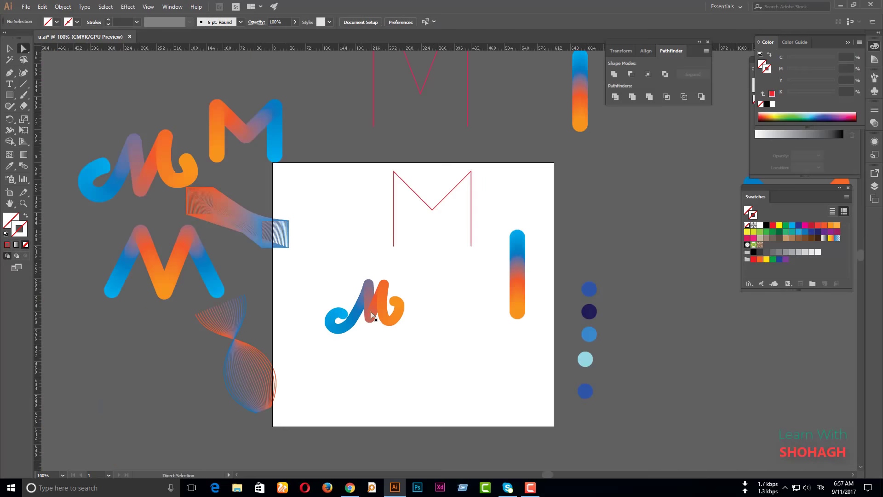
click(8, 50)
click(368, 307)
Delete the gradient M, then add two horizontal guides across the artboard and lock them.
key(Delete)
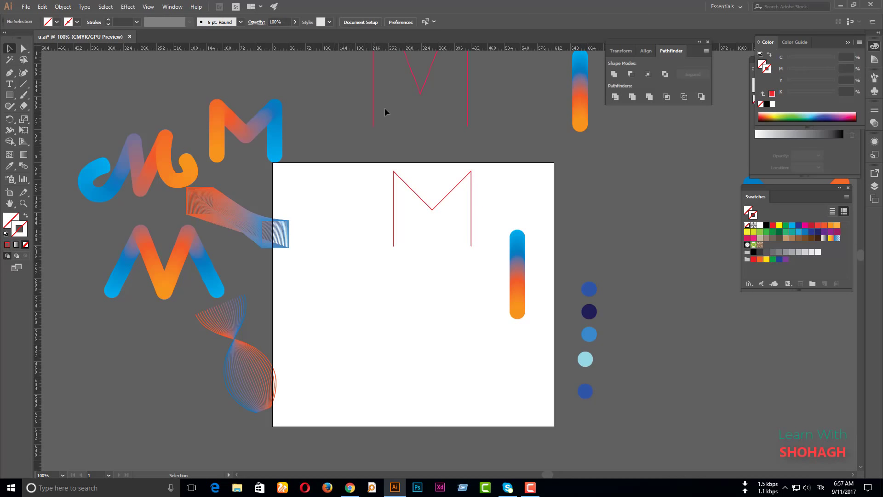
drag(362, 48, 386, 274)
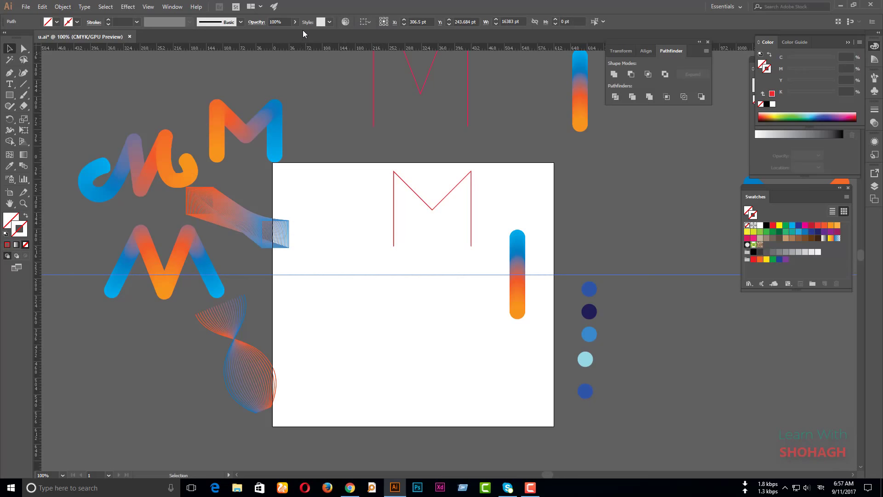
drag(315, 47, 382, 363)
drag(379, 381, 354, 277)
right_click(352, 280)
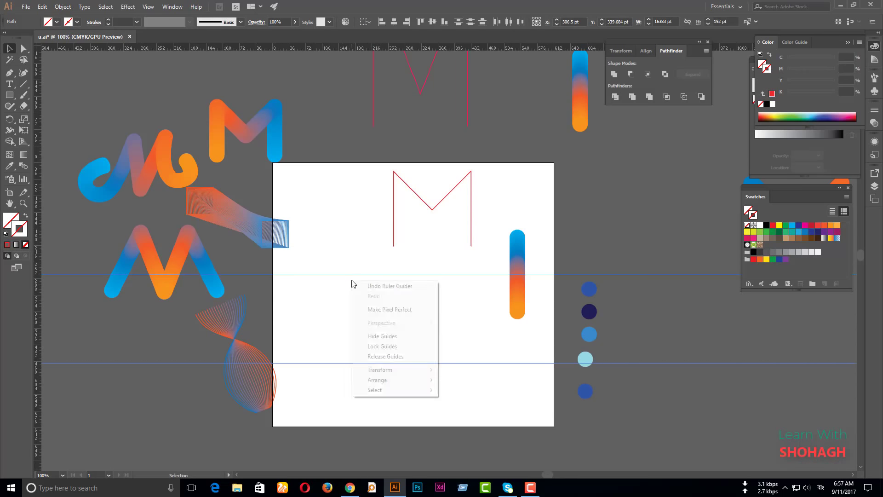
click(399, 345)
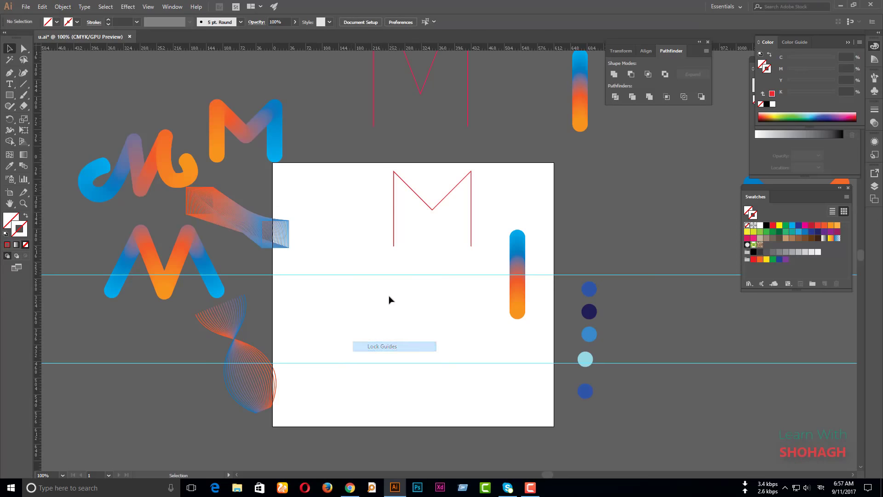
click(9, 72)
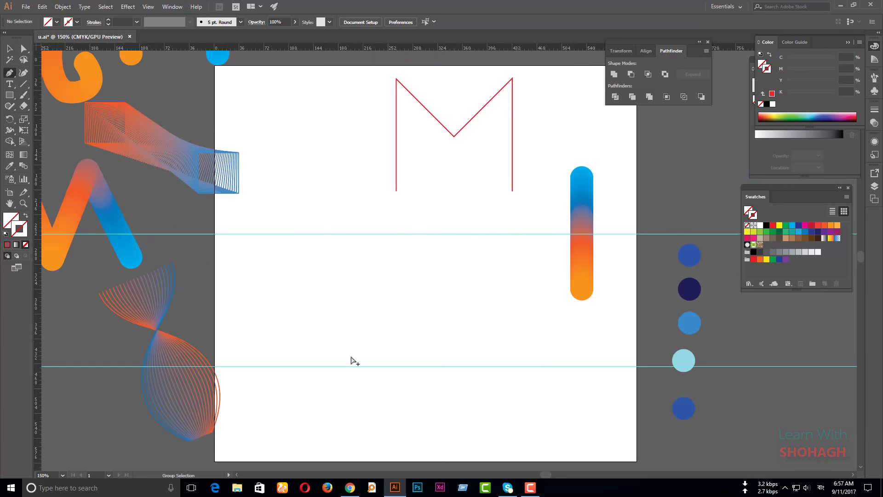
Draw a five-anchor M path spanning the lower and upper guides.
scroll(375, 347, up, 1)
click(304, 366)
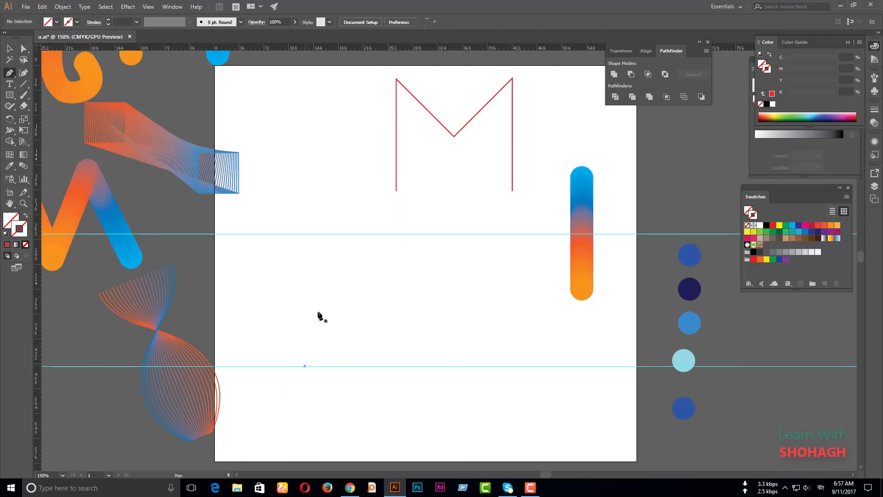
shift+click(311, 235)
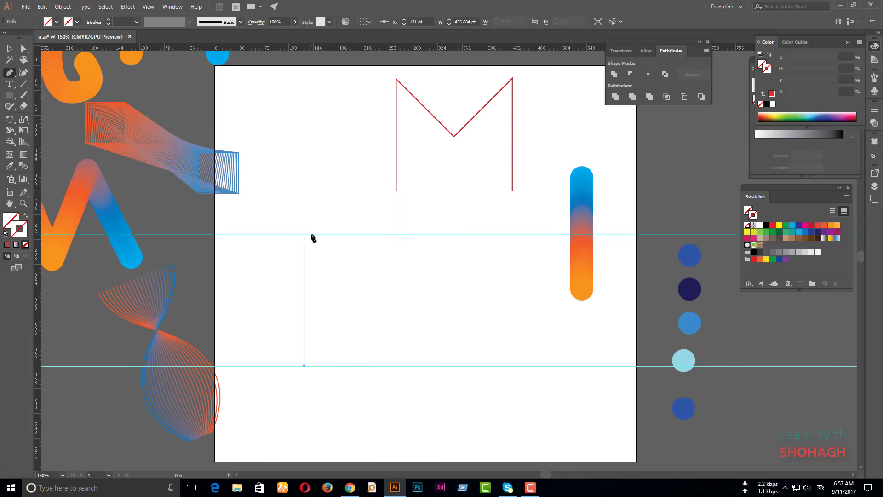
shift+click(382, 294)
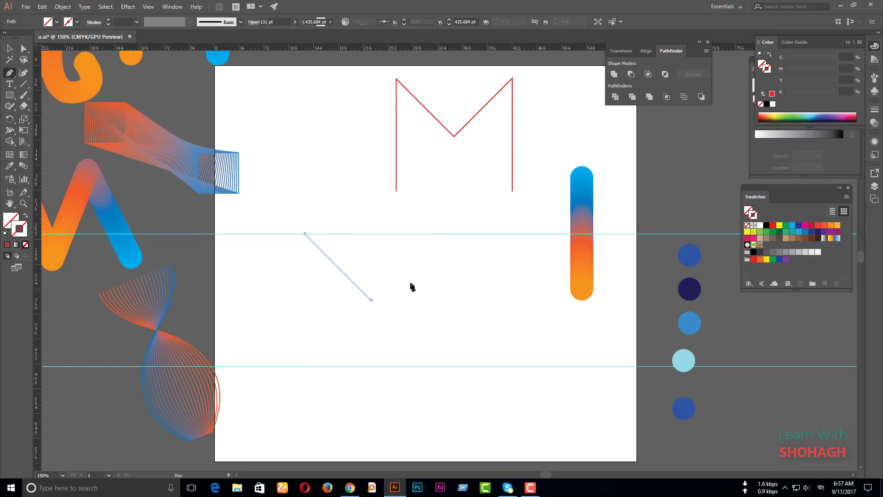
click(438, 235)
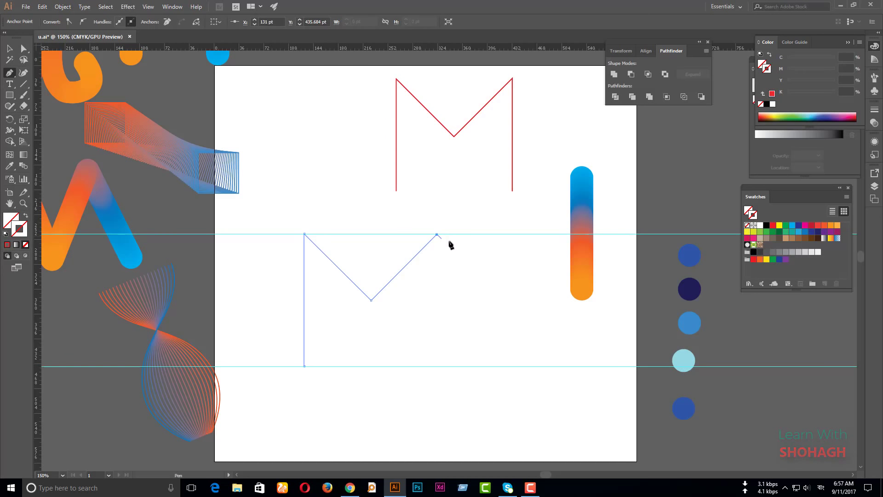
click(436, 366)
key(v)
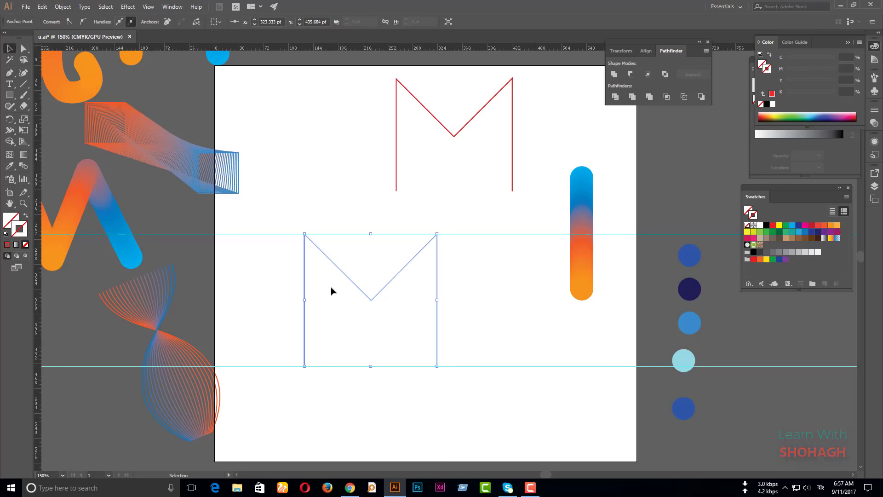
Give the new M path a red stroke of ed1c24.
double_click(19, 229)
text(ed1c24)
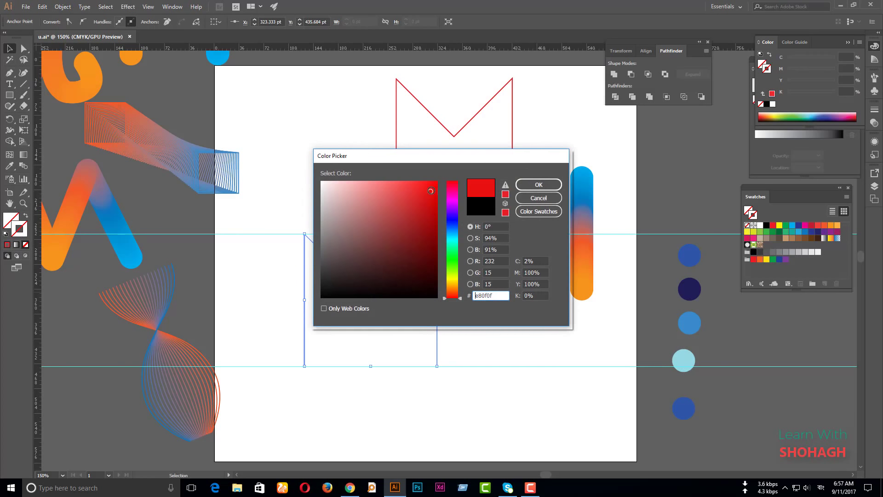
click(554, 184)
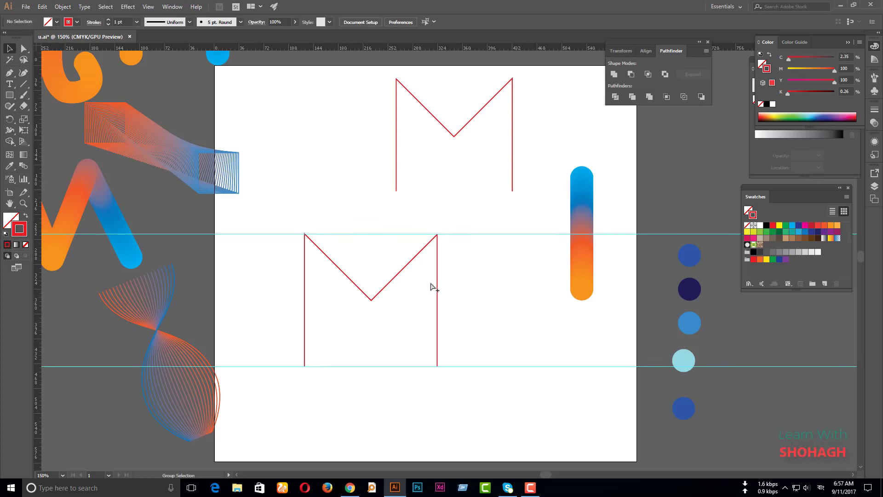
Delete the old upper M outline, then unlock and delete both guides.
scroll(433, 286, down, 1)
click(452, 185)
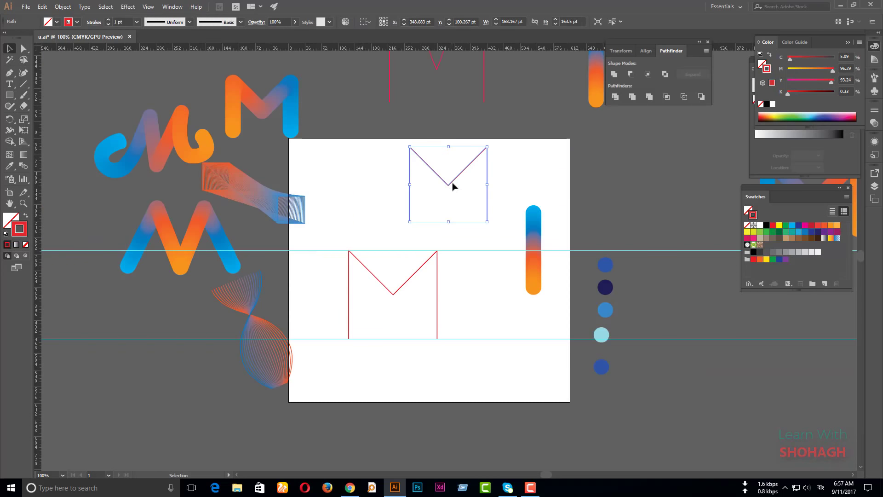
key(Delete)
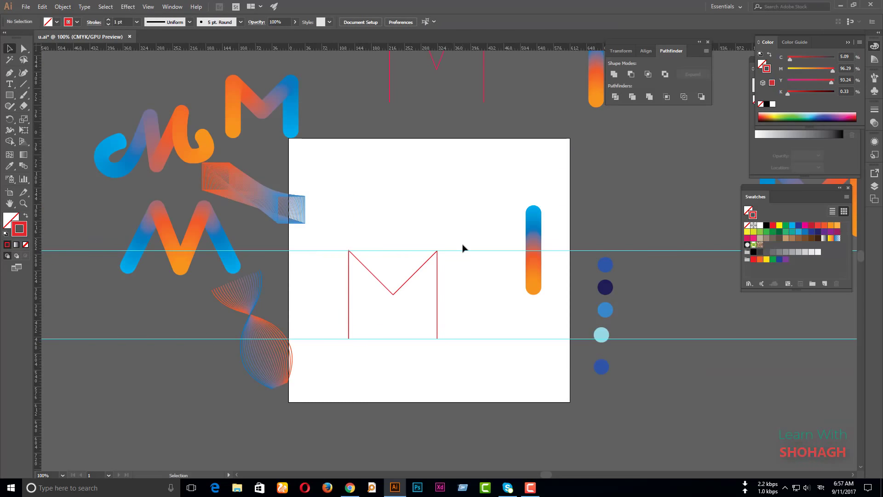
right_click(463, 248)
click(504, 328)
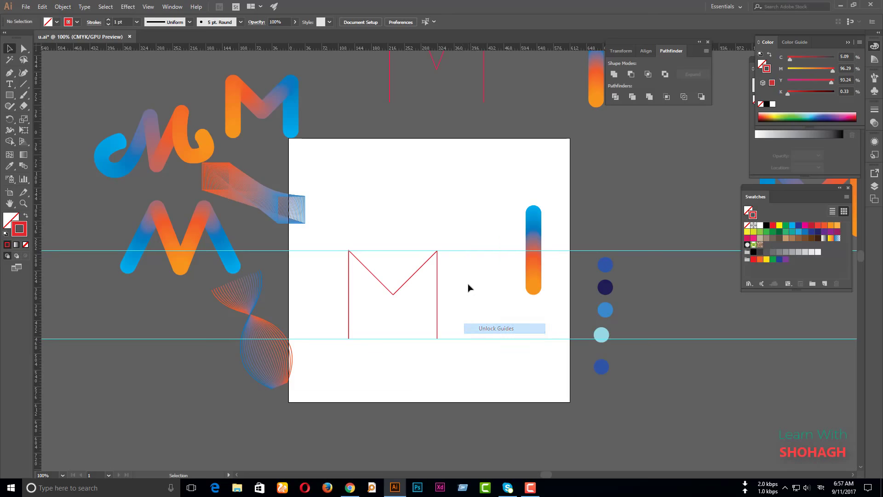
drag(469, 230, 480, 366)
key(Delete)
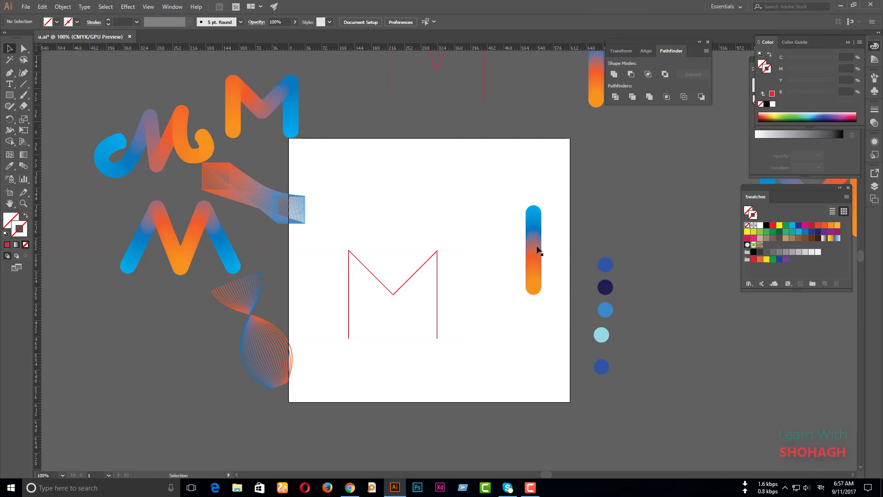
Alt-drag a copy of the gradient capsule beside the new M; undo a trial Replace Spine.
click(538, 248)
drag(537, 242, 465, 283)
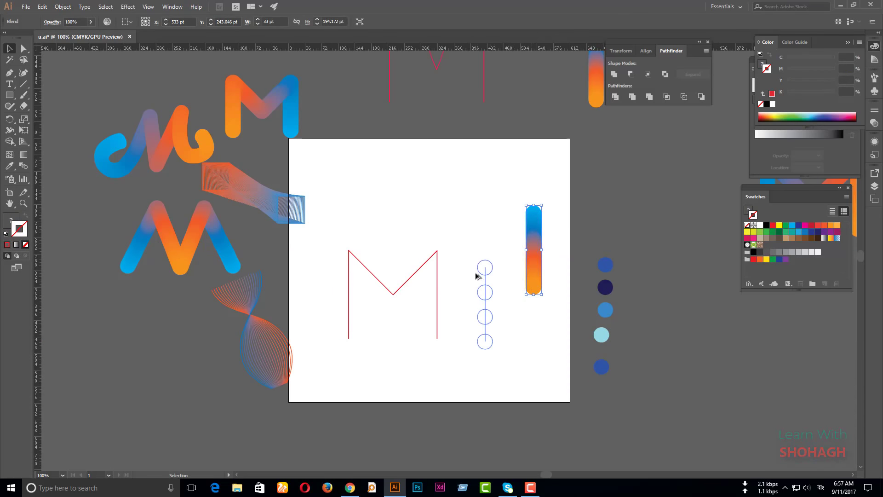
shift+click(419, 269)
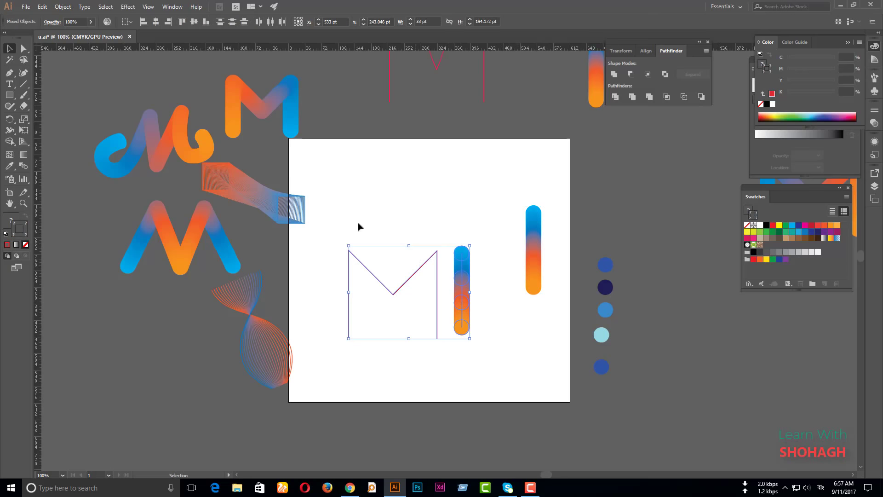
click(62, 6)
mouse_move(73, 245)
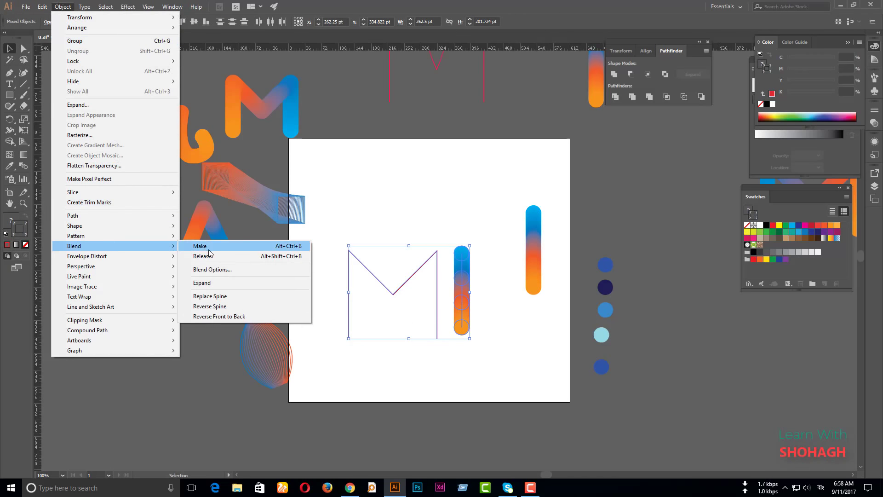
click(230, 299)
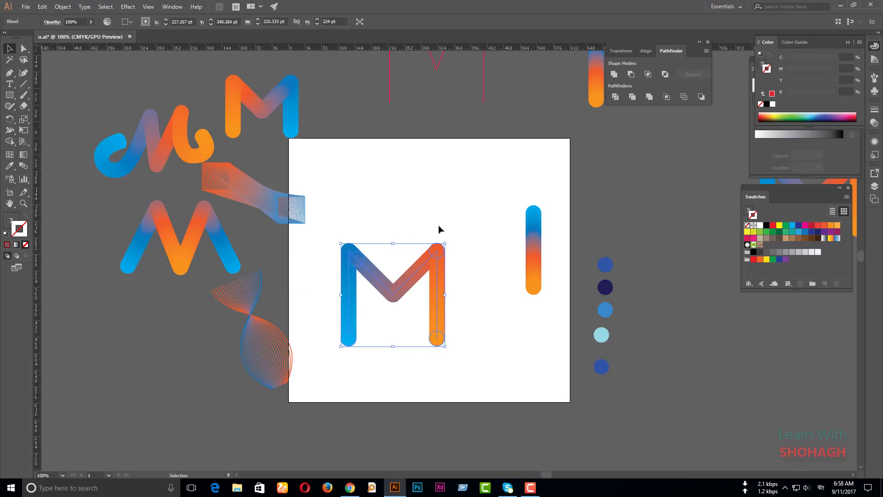
click(423, 303)
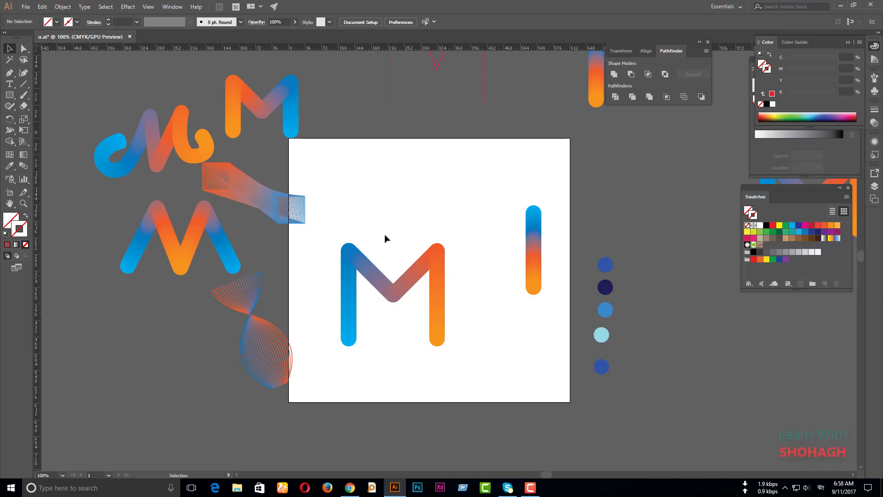
key(ctrl+z)
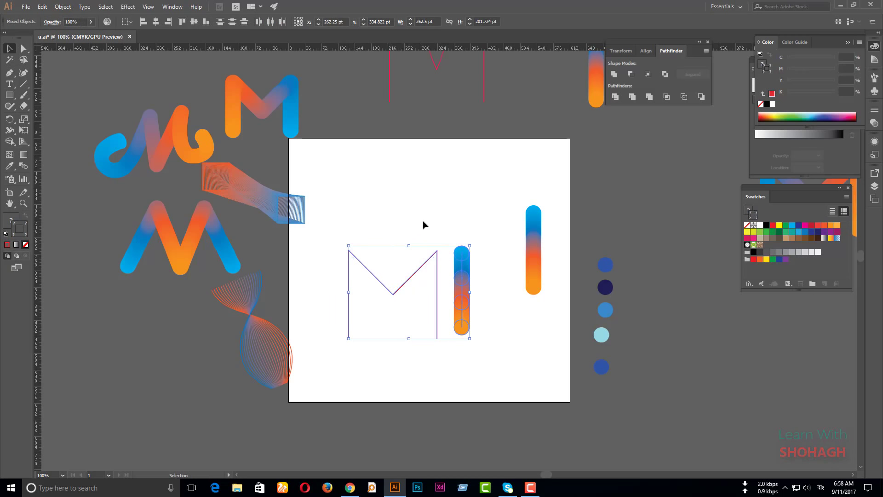
Apply Object > Blend > Replace Spine to the M and capsule copy, then undo it.
click(423, 224)
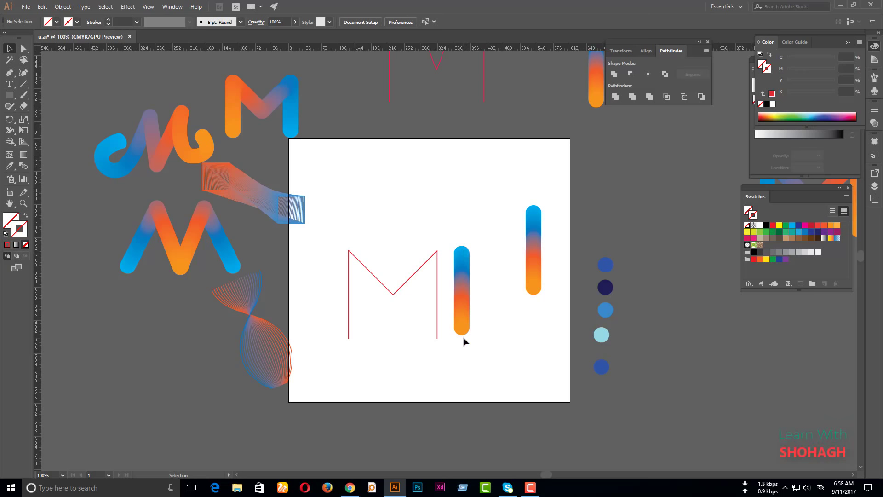
click(465, 296)
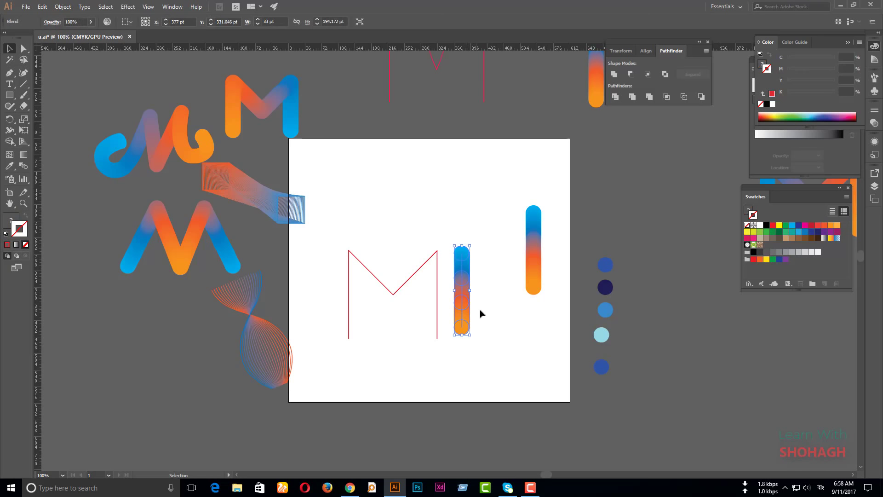
drag(479, 310, 400, 249)
click(62, 7)
mouse_move(74, 246)
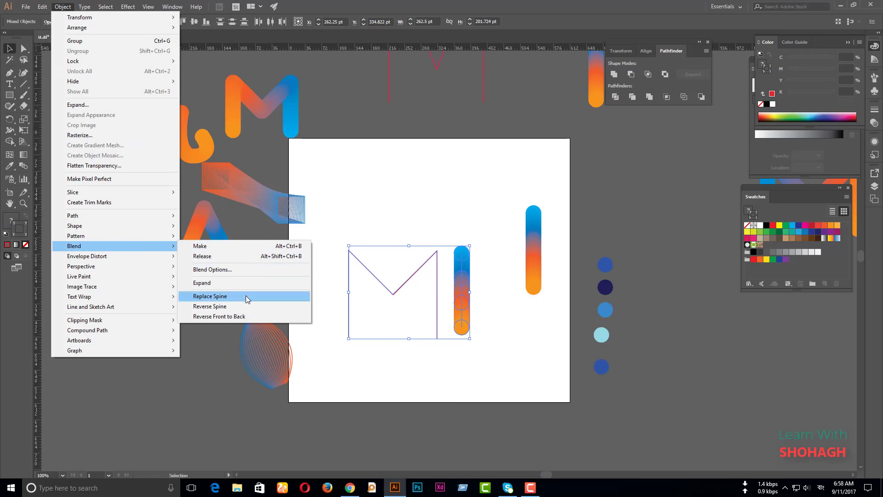
click(209, 296)
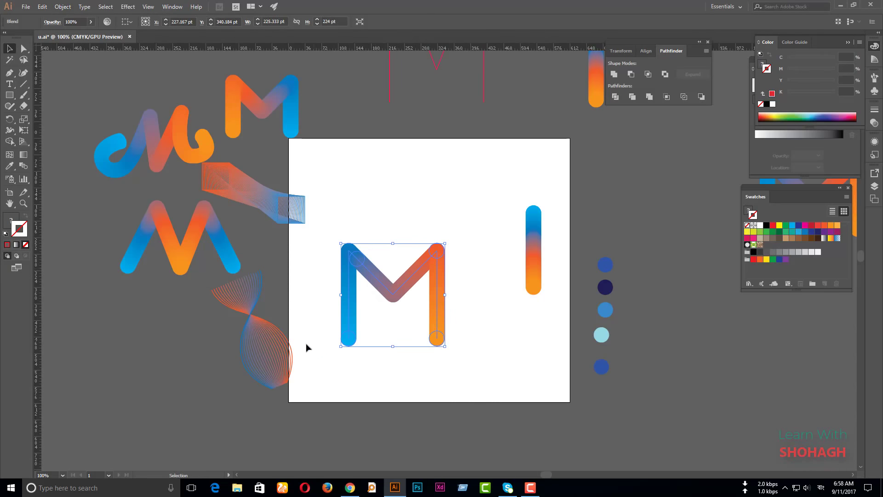
key(a)
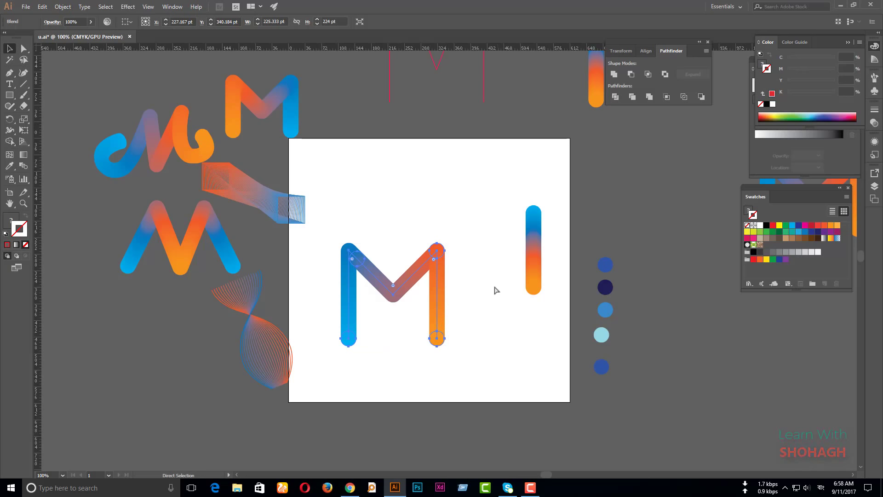
key(ctrl+z)
Move the capsule left of the M and reapply Replace Spine for an orange-to-blue M.
click(487, 330)
drag(469, 296, 335, 285)
drag(321, 234, 387, 289)
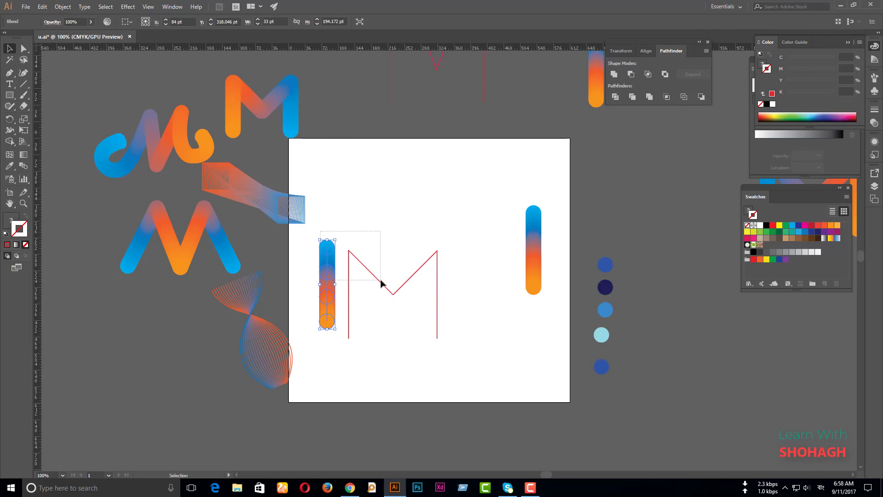
click(62, 6)
mouse_move(73, 246)
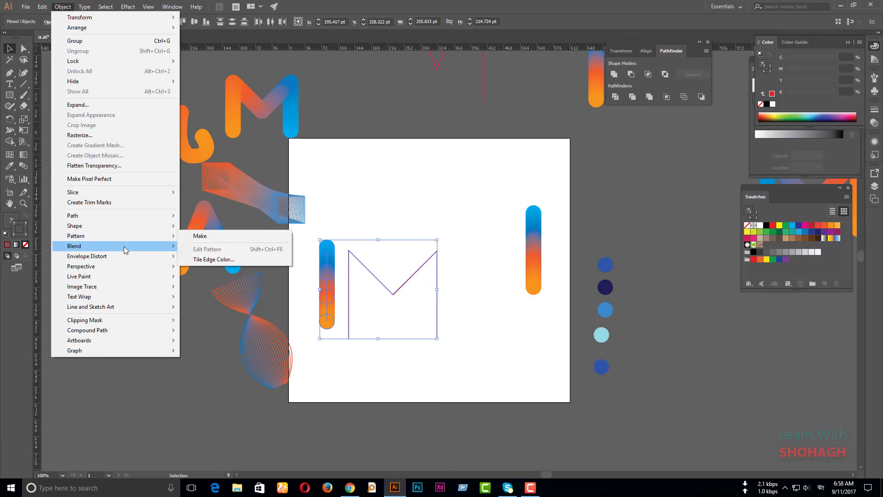
click(251, 296)
Undo the earlier spine swap, reverting the gradient M blend.
click(433, 213)
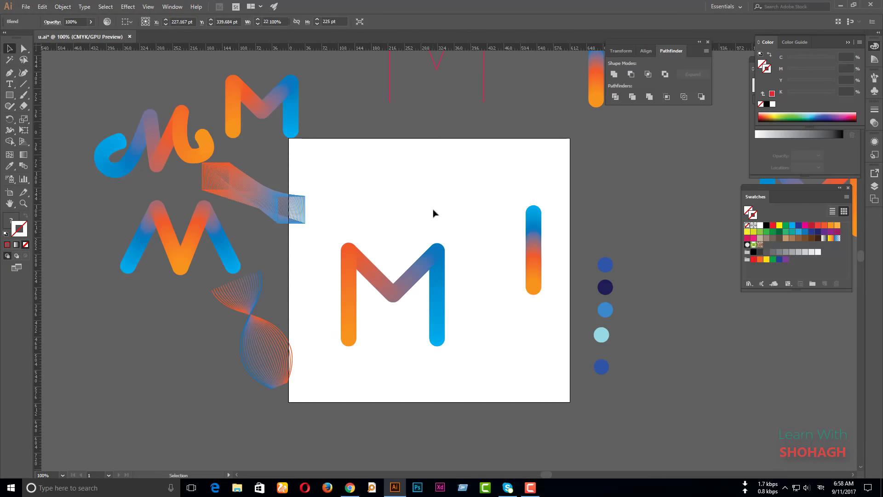
scroll(415, 241, down, 1)
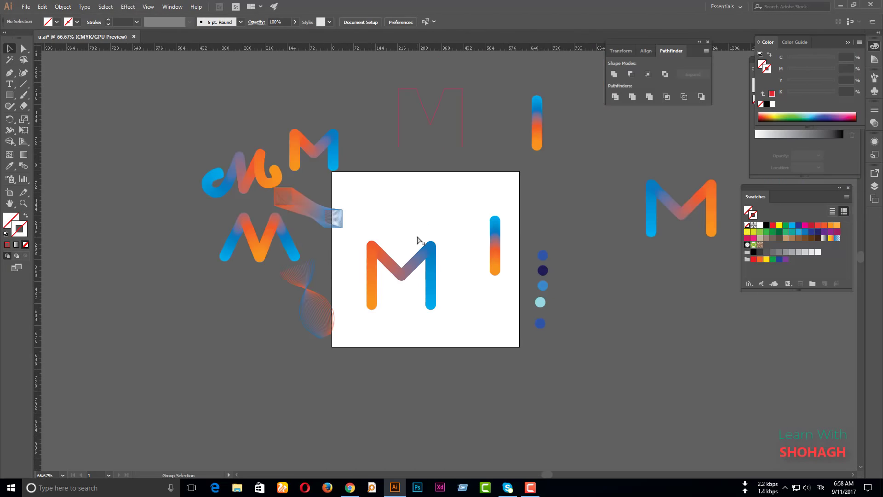
scroll(416, 275, up, 2)
click(417, 274)
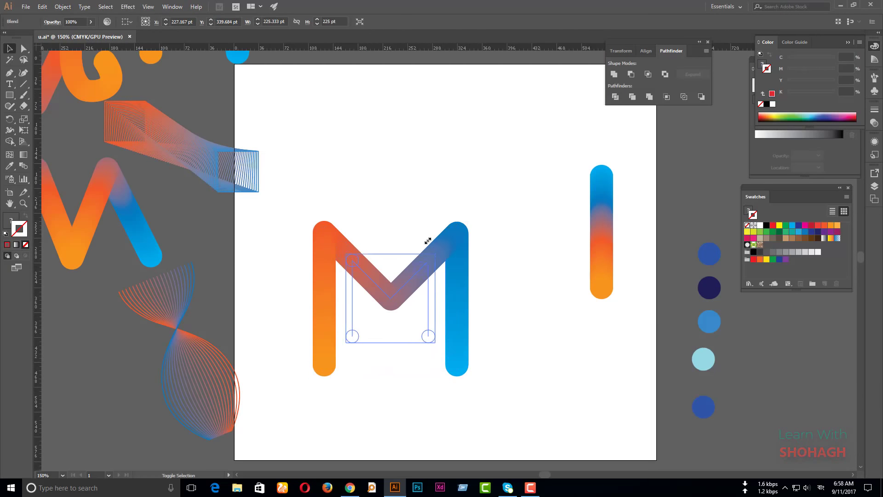
drag(469, 221, 428, 263)
key(ctrl+z)
key(ctrl+z)
key(ctrl+z)
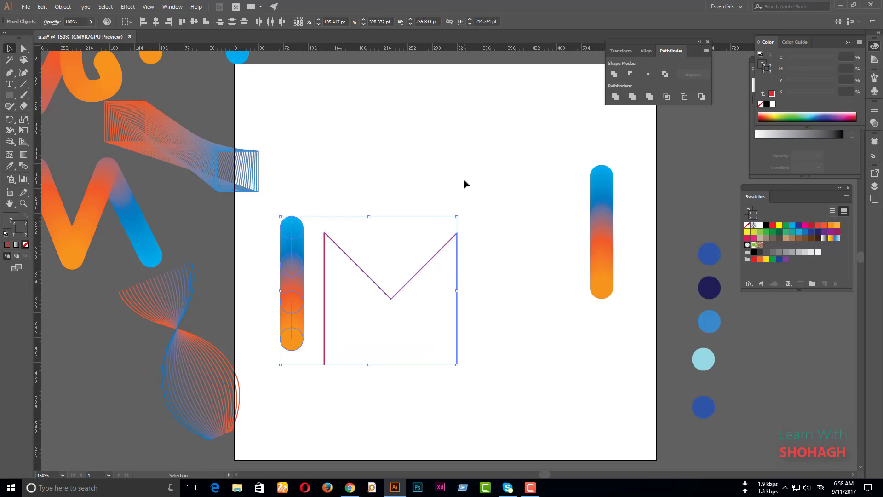
key(ctrl+z)
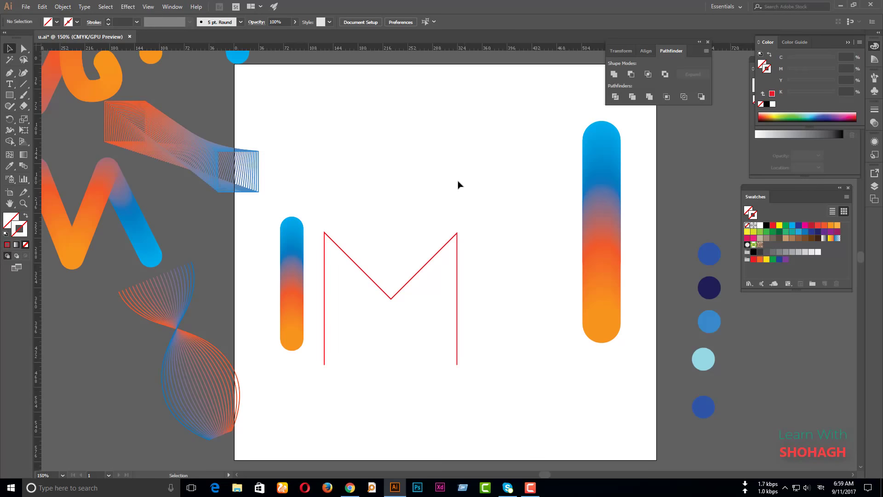
Try Replace Spine with the small capsule on the M path, then undo it.
click(297, 238)
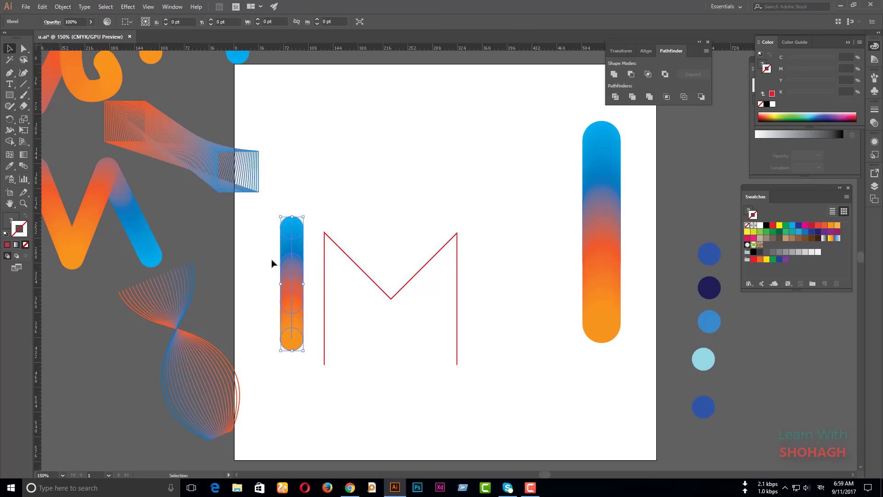
click(418, 225)
click(294, 249)
drag(272, 271, 341, 318)
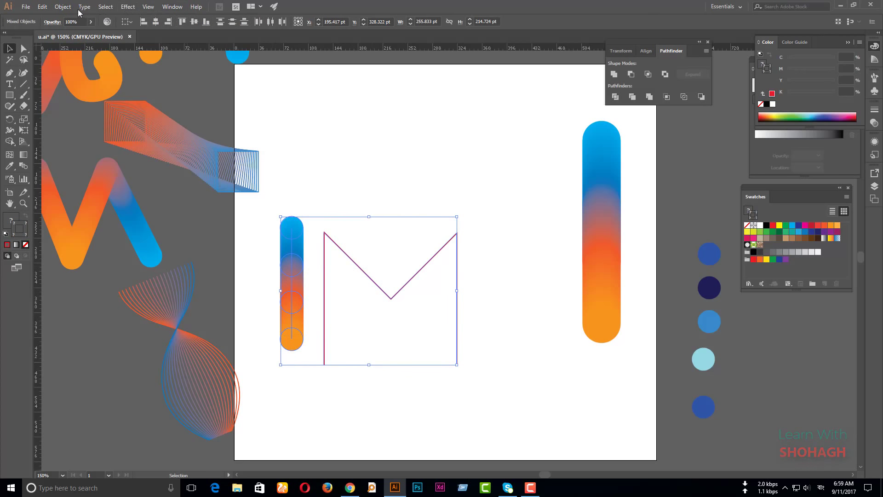
click(62, 6)
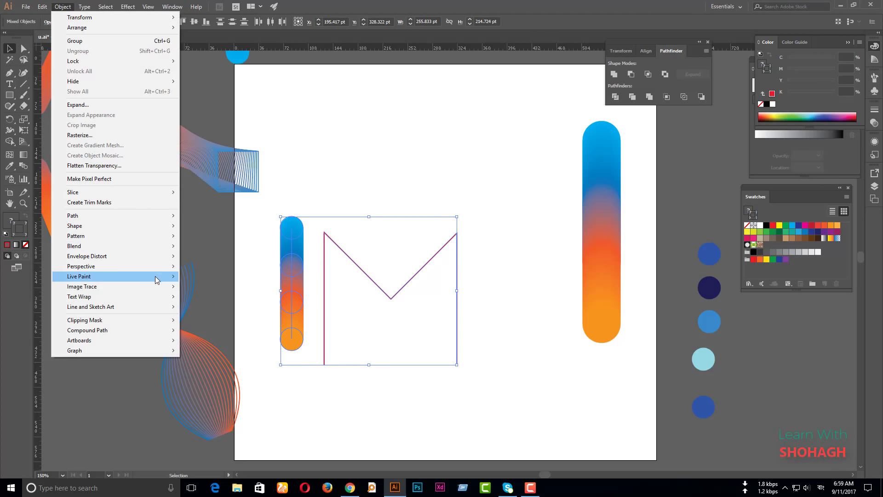
mouse_move(103, 246)
click(221, 297)
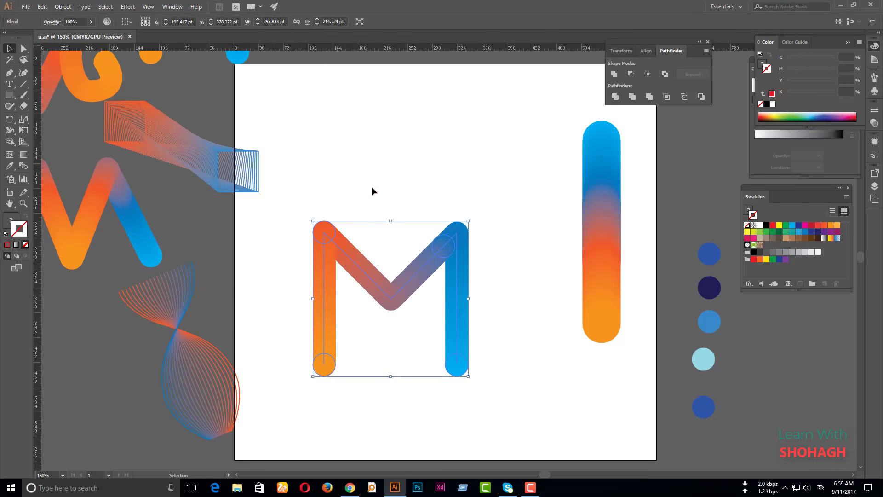
click(440, 173)
key(ctrl+z)
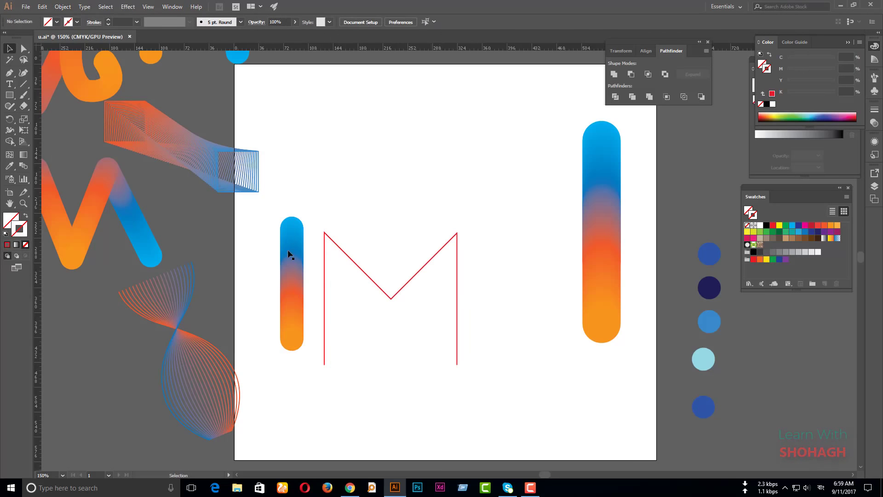
Move the small blend to the upper middle and bend the tall capsule along the M path.
drag(284, 262, 361, 130)
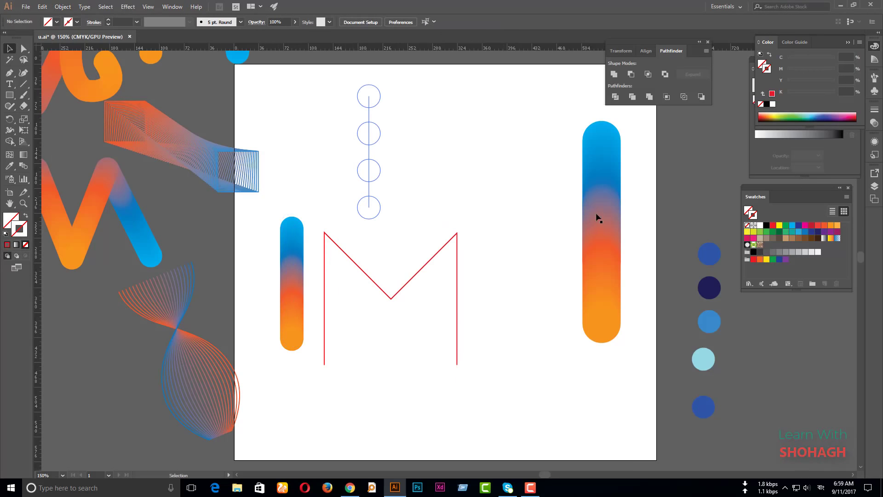
click(604, 221)
drag(604, 222, 308, 311)
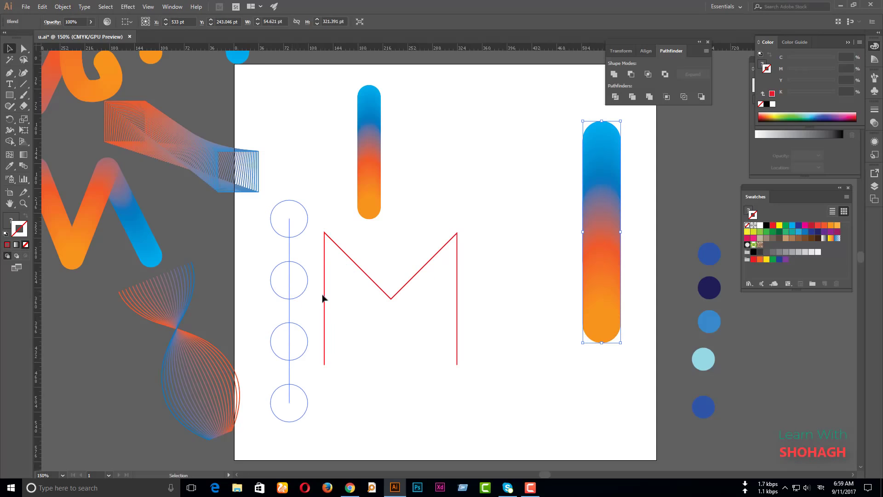
shift+click(324, 317)
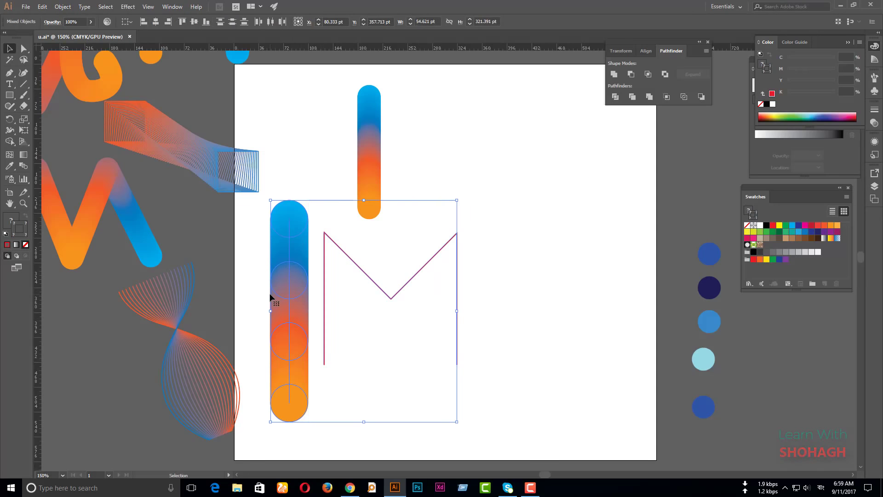
click(62, 7)
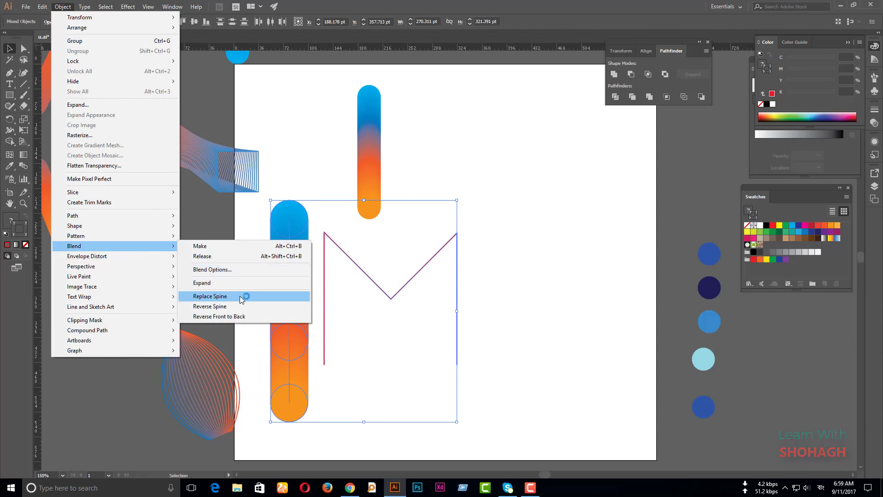
click(244, 295)
Inspect the new orange-to-blue gradient M, leaving it selected.
click(572, 249)
scroll(469, 257, down, 1)
scroll(468, 253, down, 3)
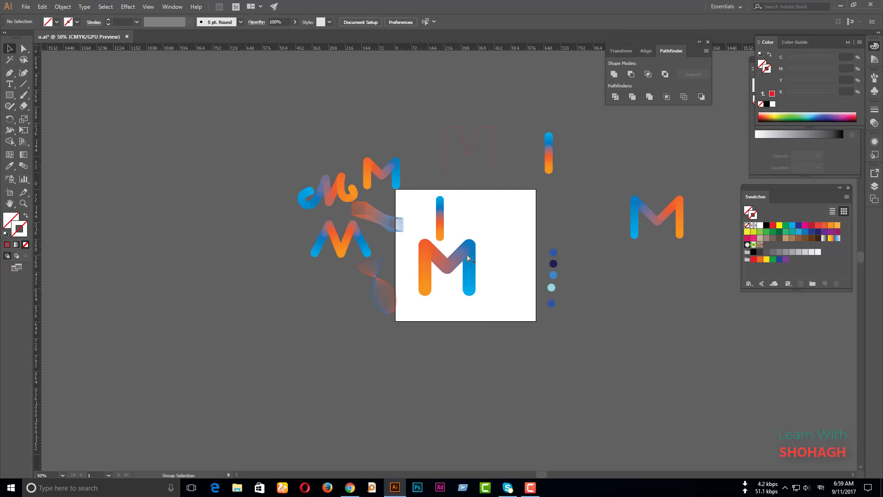
scroll(474, 257, up, 1)
scroll(476, 260, up, 3)
click(446, 241)
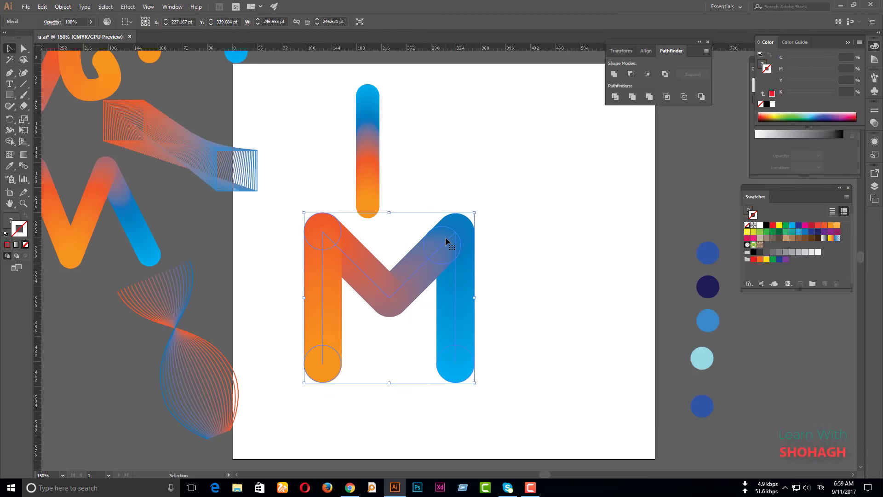
click(539, 239)
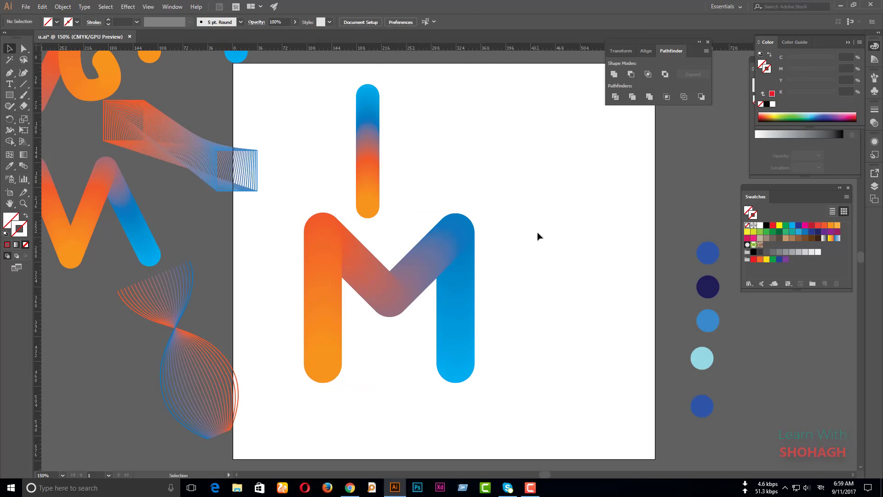
click(335, 254)
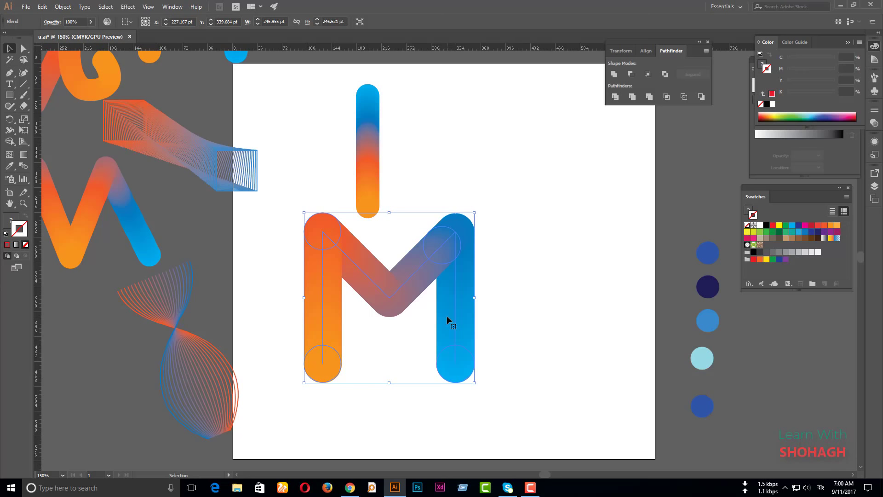
click(541, 245)
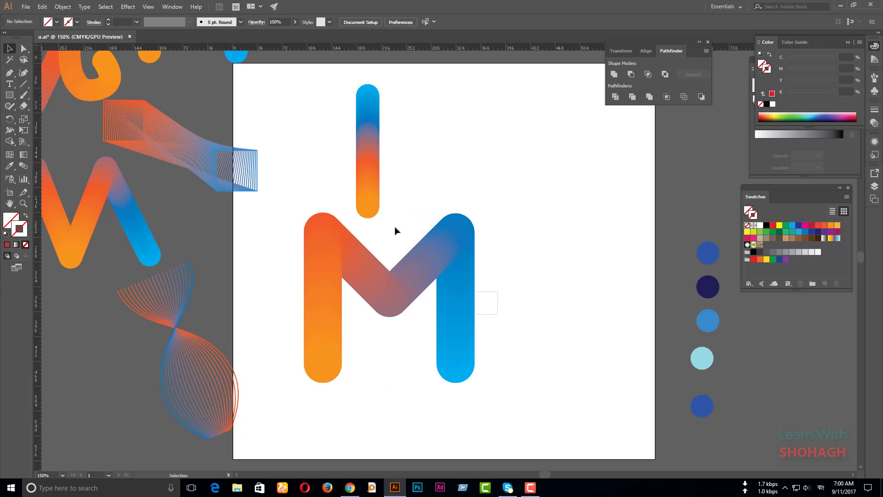
click(429, 235)
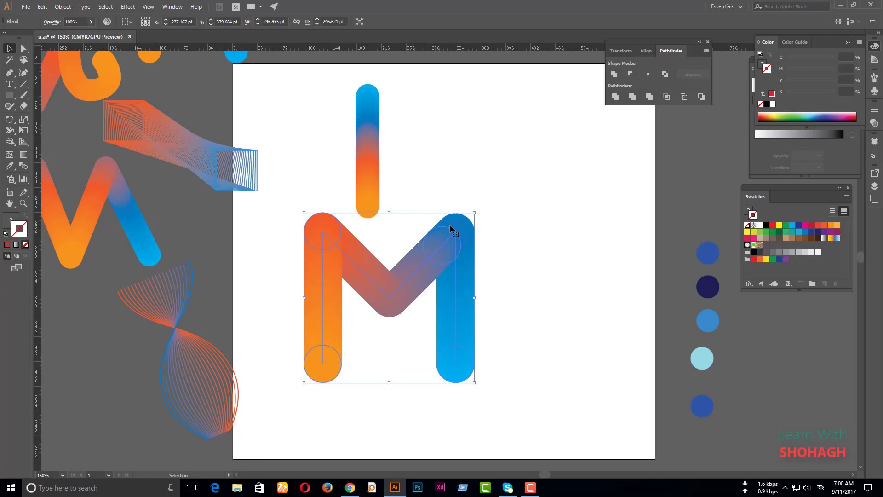
click(108, 22)
mouse_move(367, 107)
mouse_down()
mouse_move(681, 110)
mouse_move(636, 84)
mouse_move(85, 159)
mouse_up()
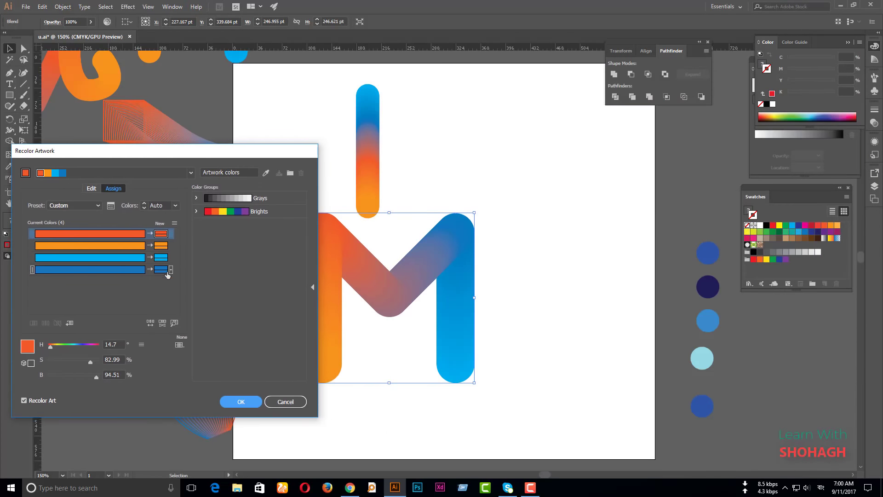
click(123, 274)
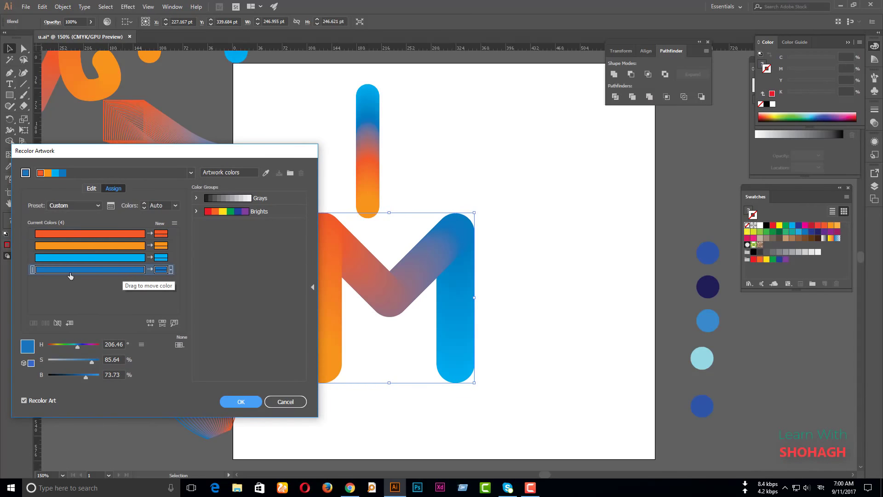
double_click(162, 271)
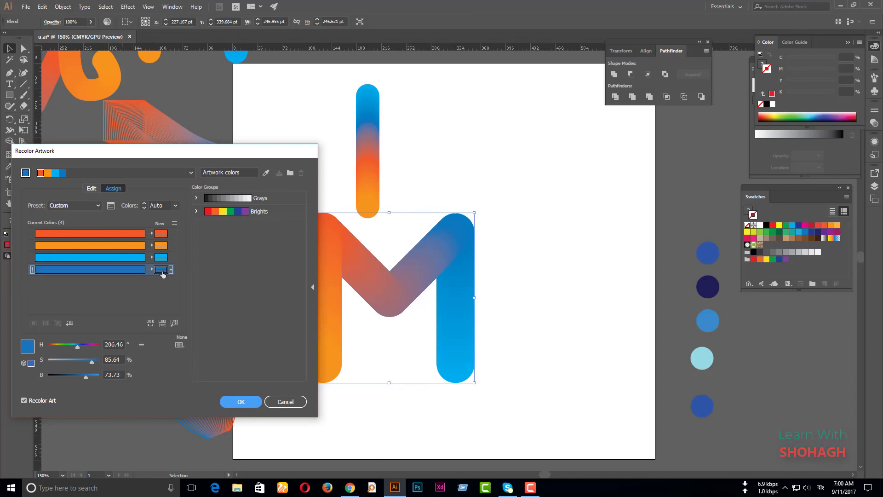
drag(459, 161, 704, 128)
drag(664, 179, 670, 202)
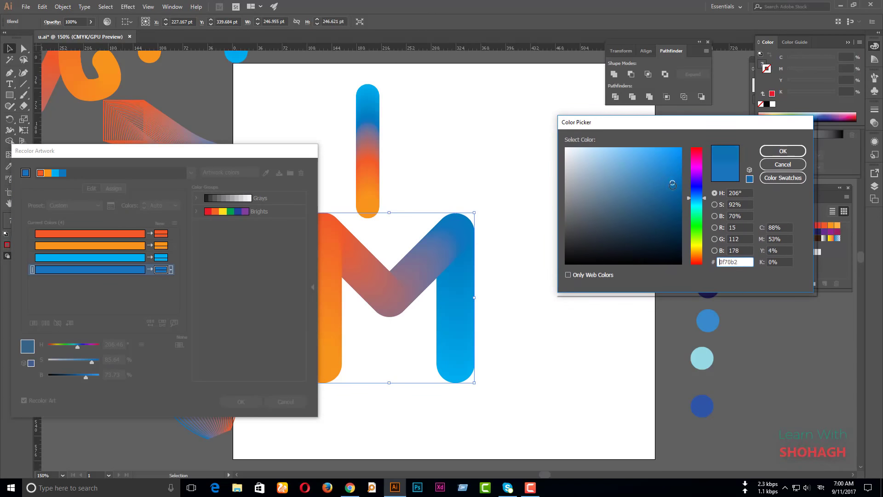
click(782, 151)
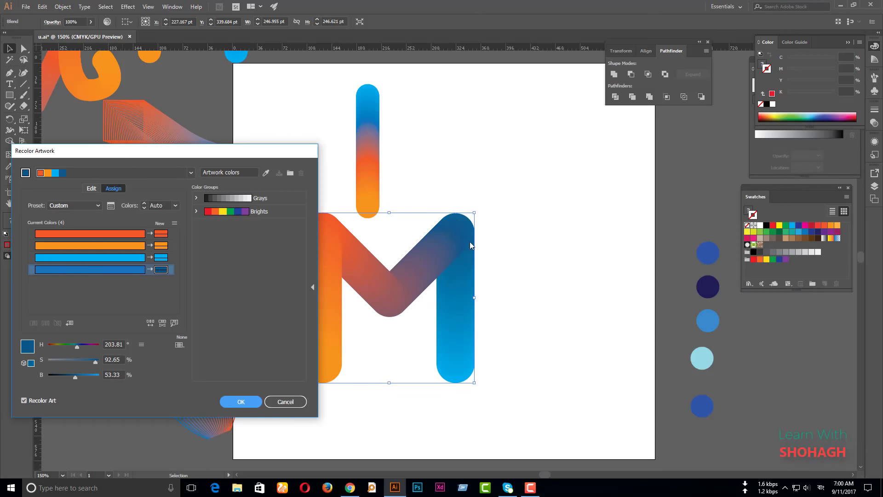
double_click(161, 269)
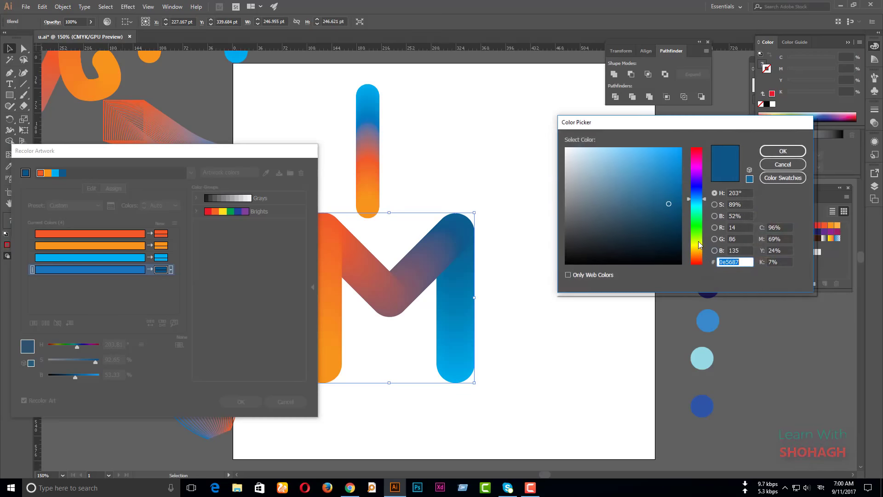
drag(698, 244, 701, 229)
click(678, 164)
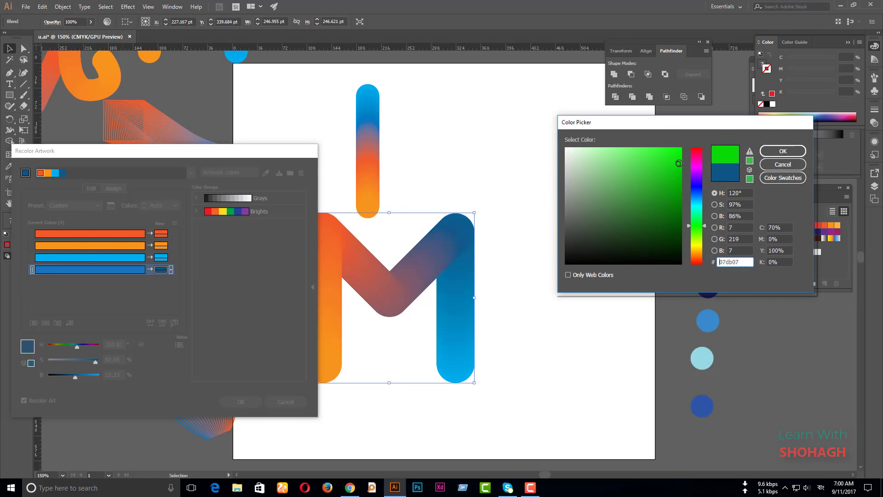
click(782, 150)
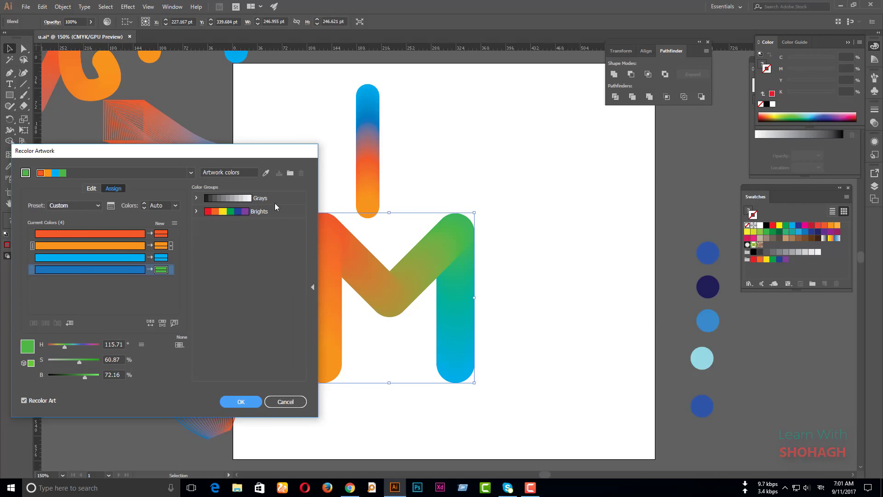
click(303, 403)
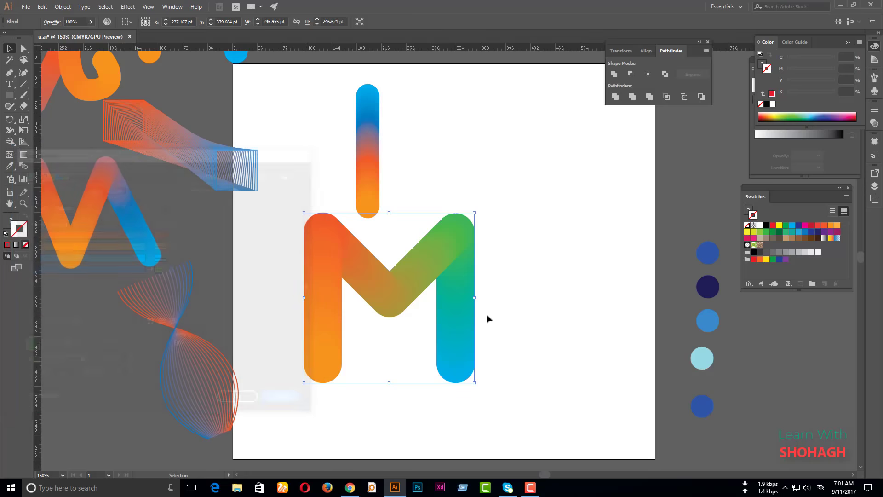
Move the gradient M off the artboard and add two horizontal guides for top and baseline.
click(540, 276)
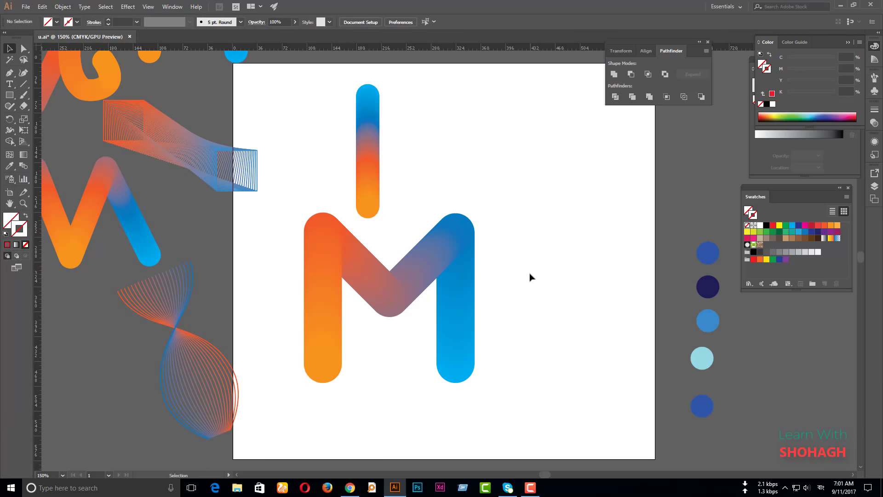
scroll(530, 276, down, 3)
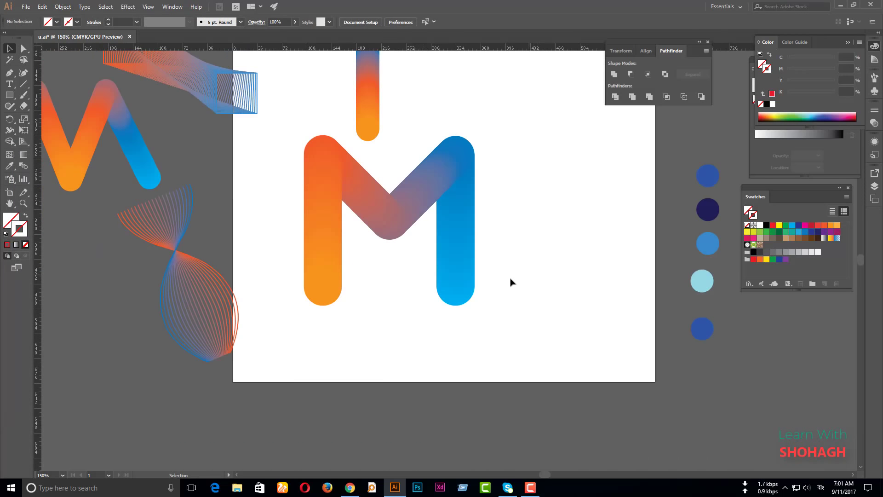
click(321, 209)
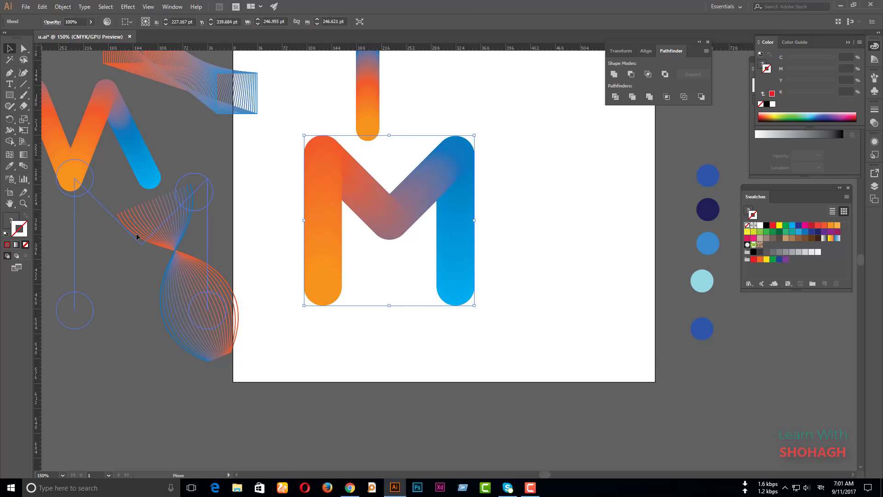
drag(136, 233, 136, 233)
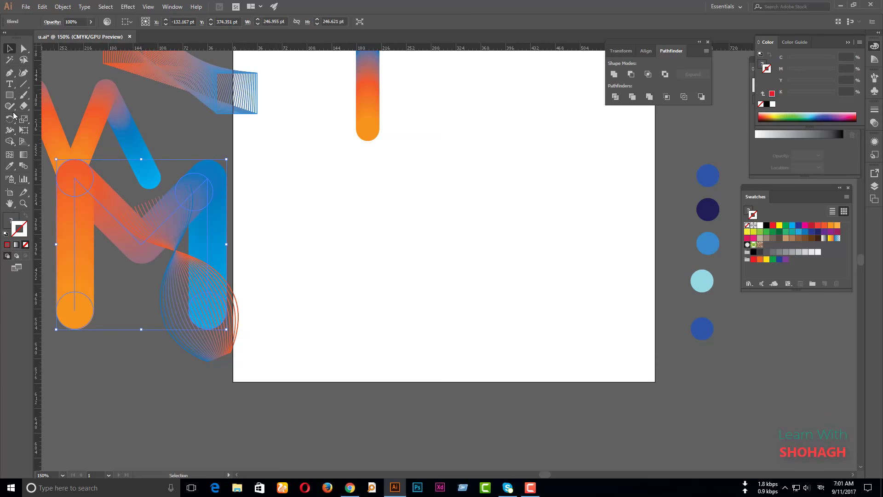
drag(398, 50, 415, 166)
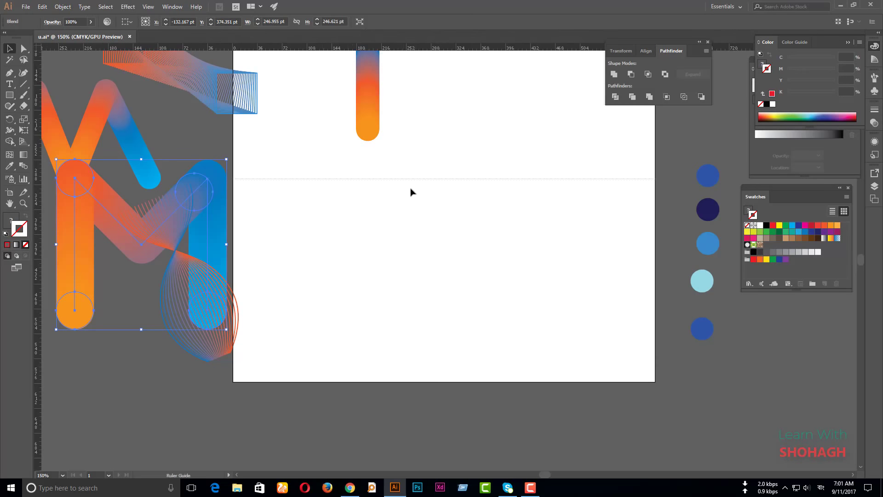
drag(421, 50, 424, 285)
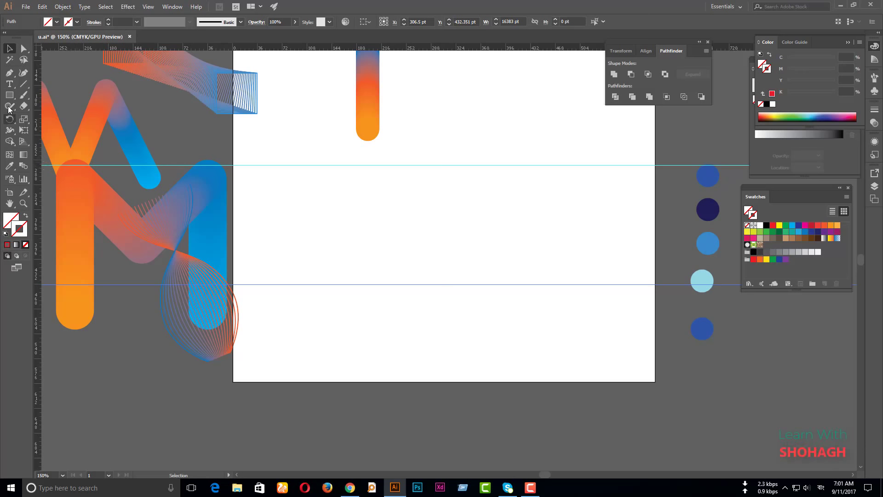
Draw a three-point open Λ path with the Pen tool, peaking on the upper guide.
click(10, 72)
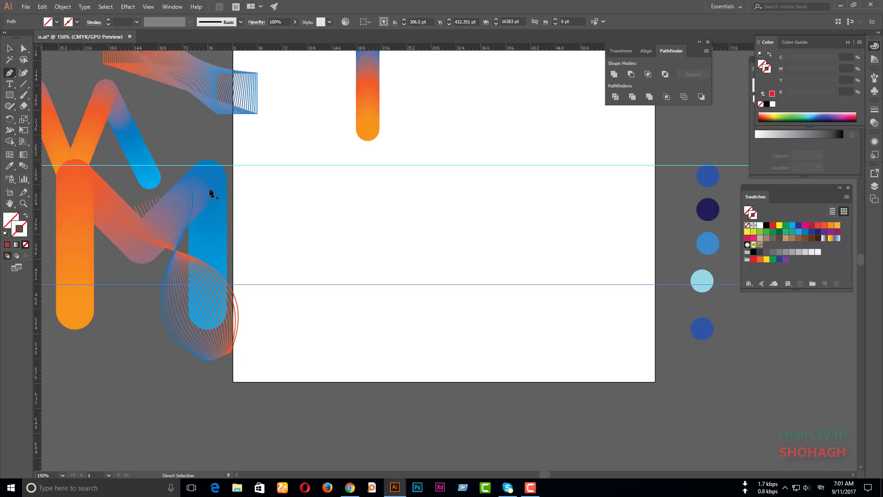
click(354, 284)
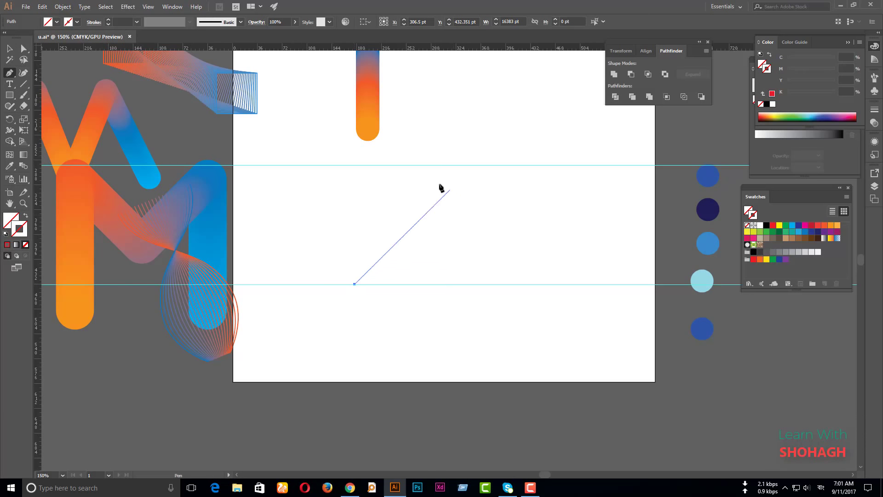
click(411, 165)
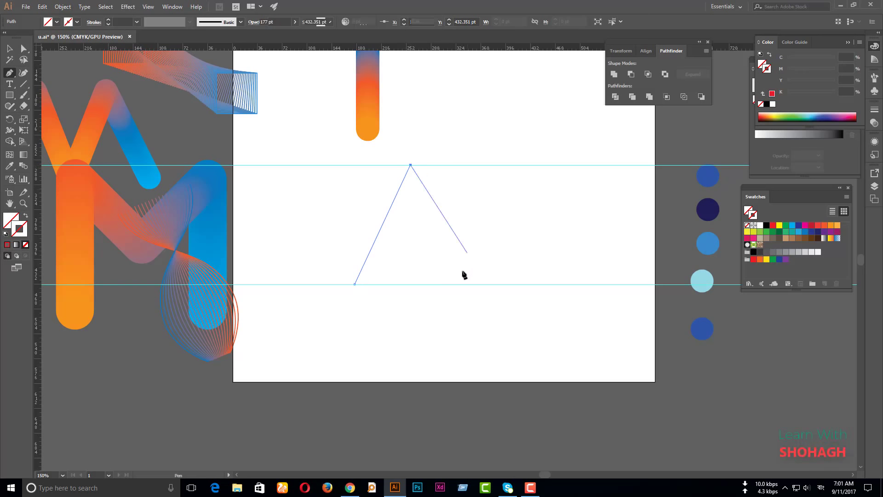
click(461, 285)
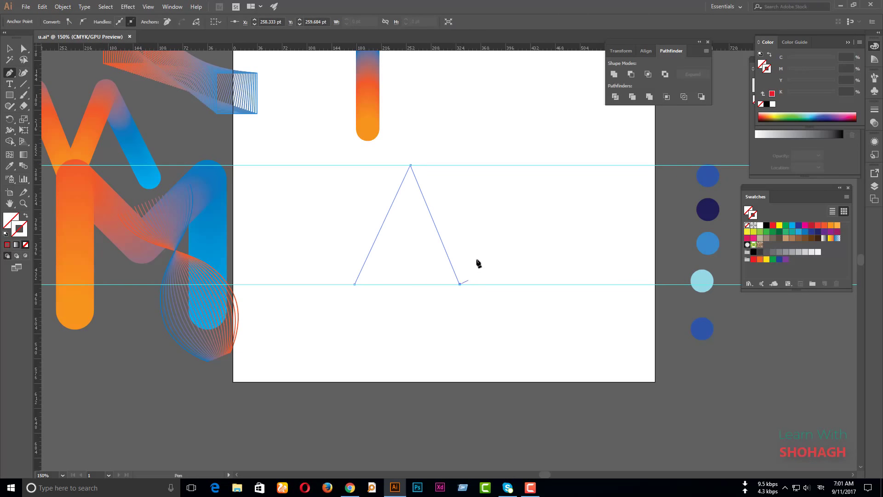
click(4, 50)
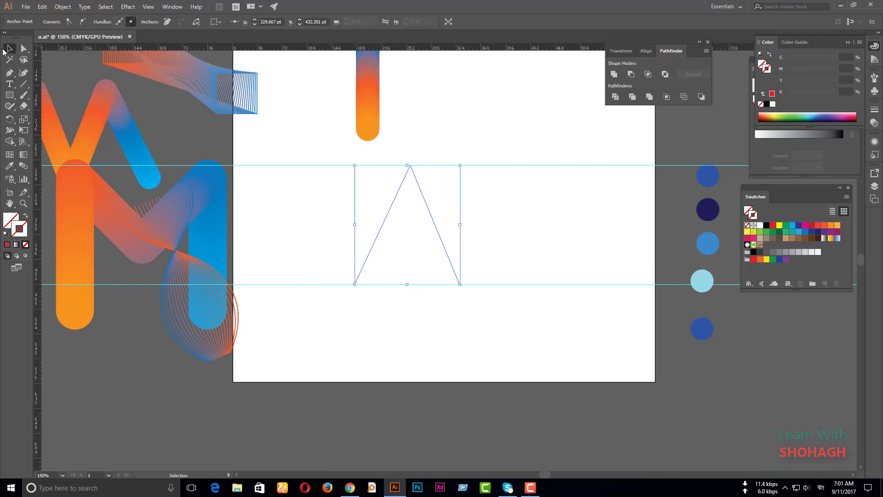
Give the peaked path a #189fea blue stroke.
click(540, 234)
click(380, 229)
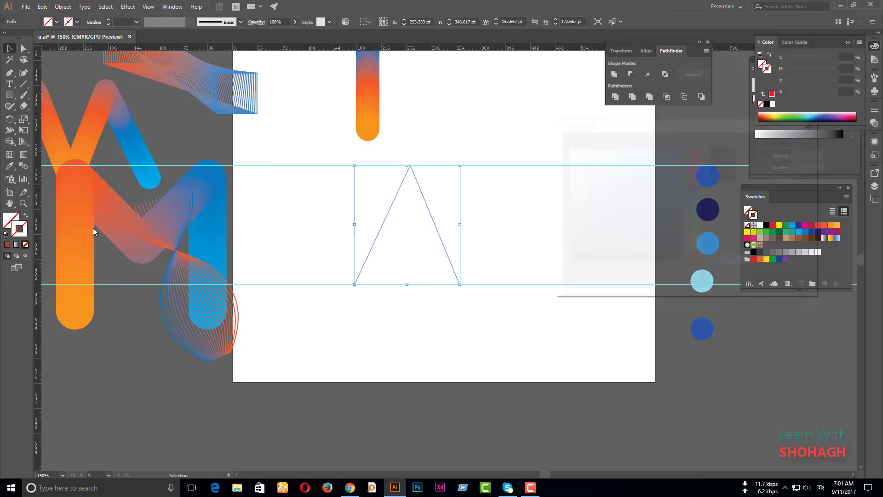
text(189fea)
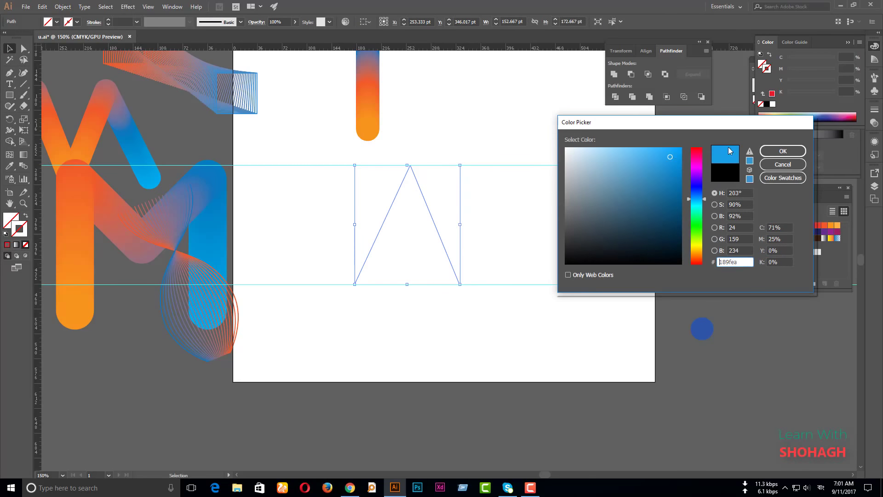
click(783, 151)
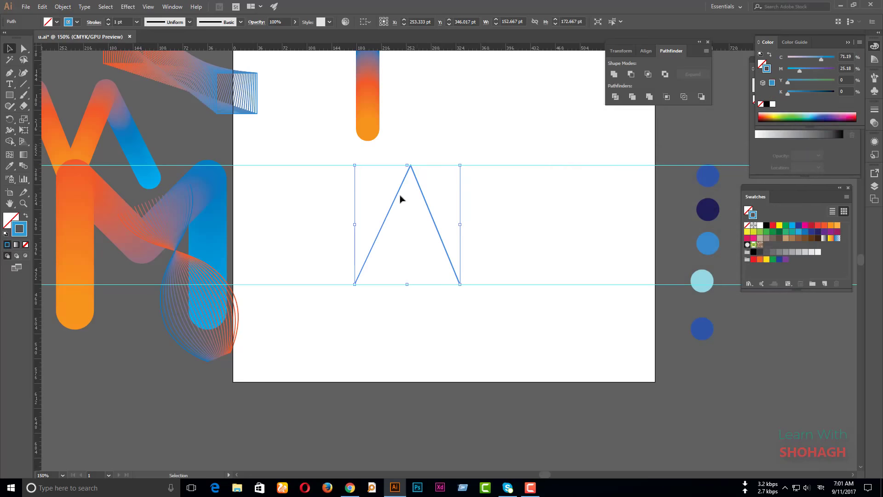
click(329, 213)
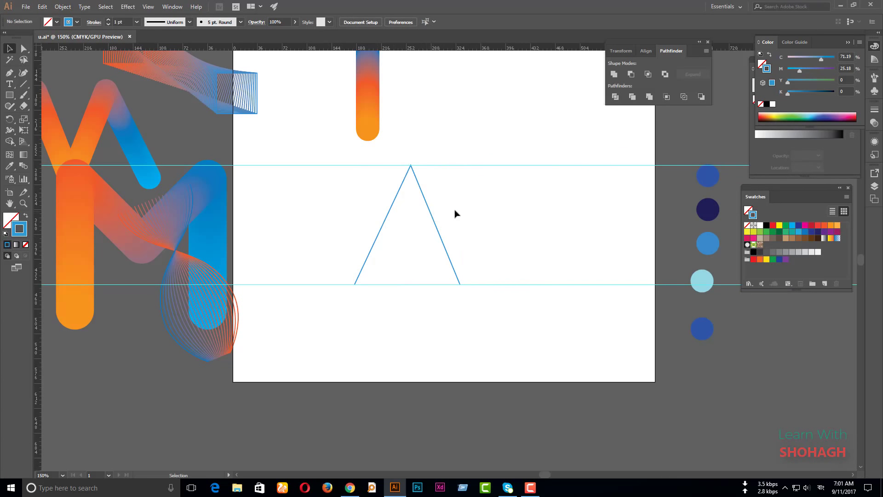
scroll(296, 230, down, 2)
Alt-drag a copy of the capsule blend beside the peaked path and stretch it taller.
drag(376, 240, 389, 246)
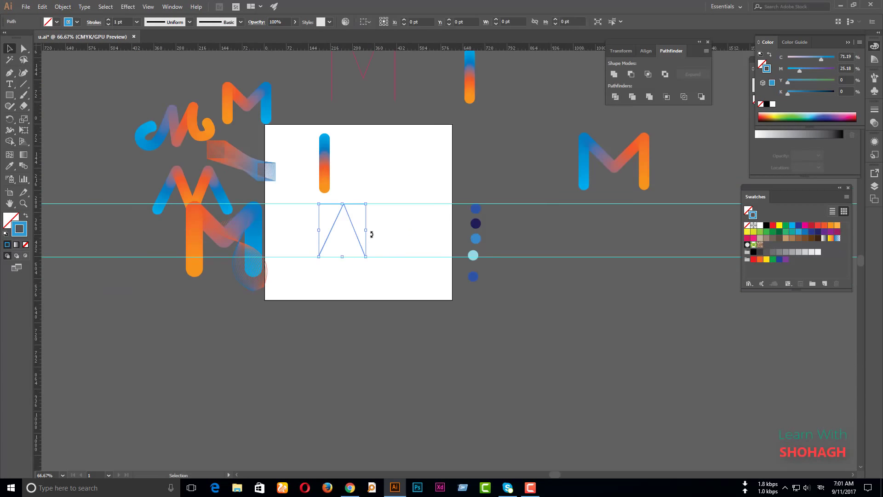
drag(437, 147, 404, 223)
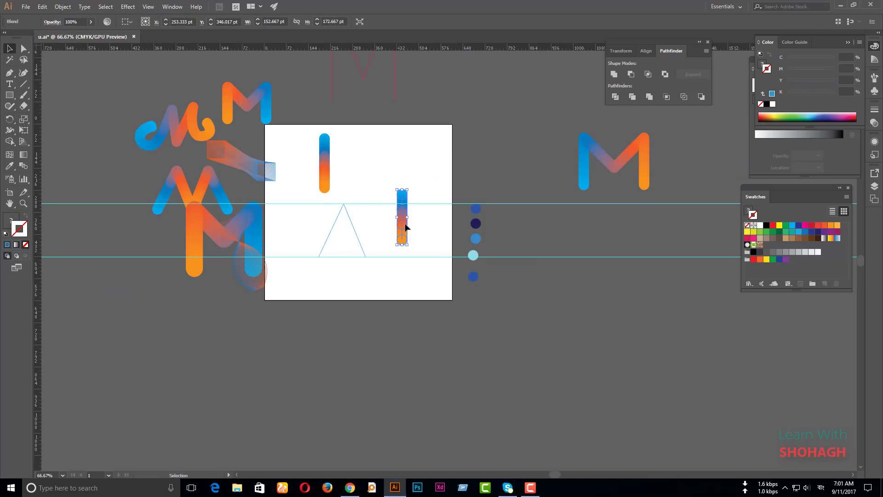
drag(410, 189, 417, 172)
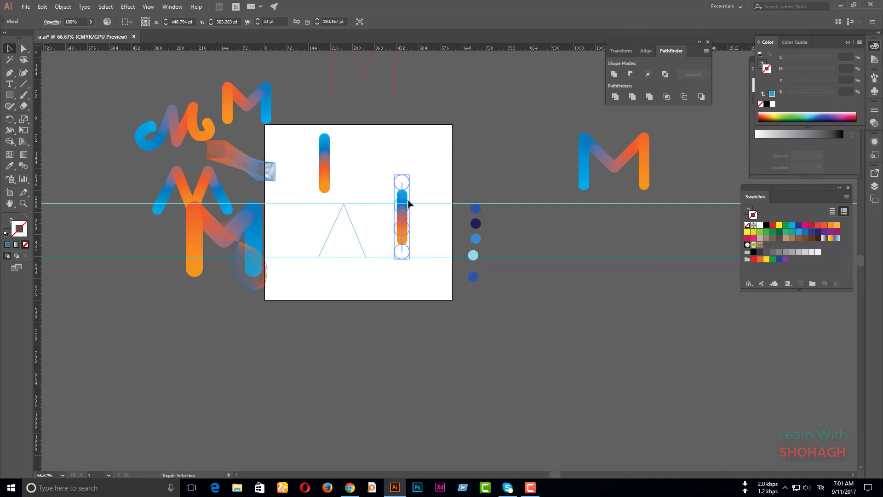
click(437, 222)
scroll(437, 222, up, 1)
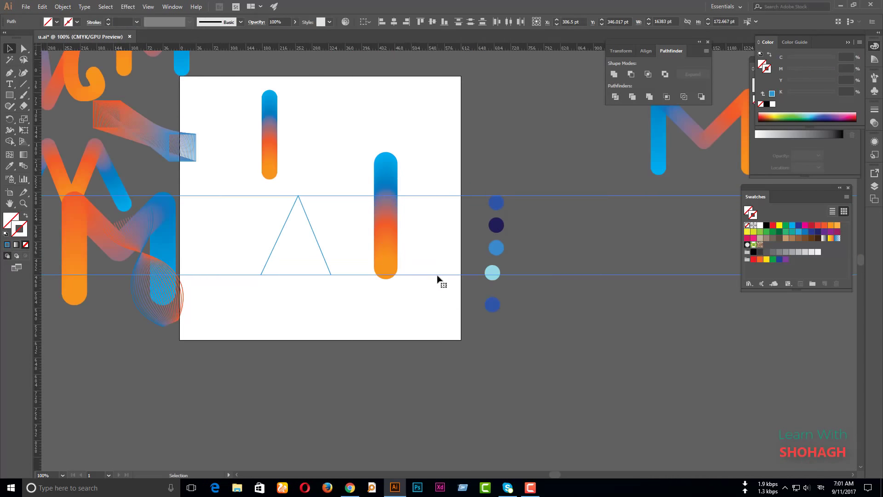
Hide the guides and make the blend copy follow the peaked path via Replace Spine.
key(ctrl+semicolon)
drag(394, 276, 308, 260)
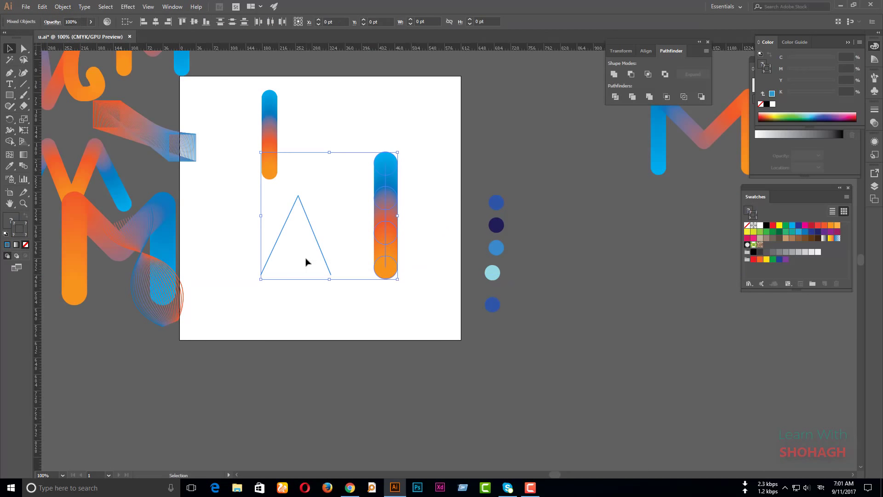
click(63, 6)
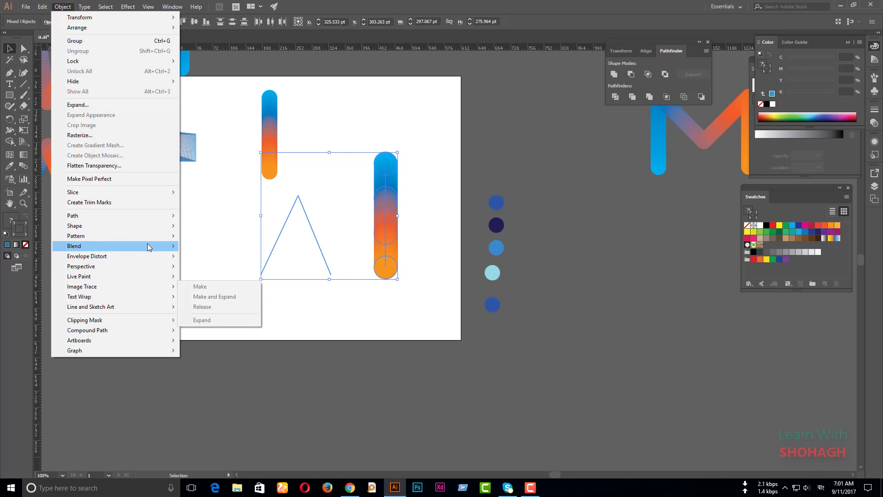
mouse_move(73, 245)
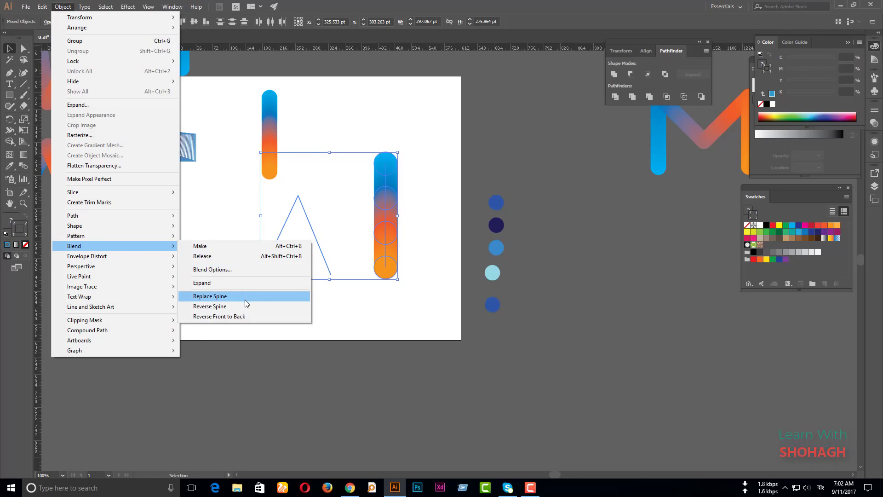
click(245, 299)
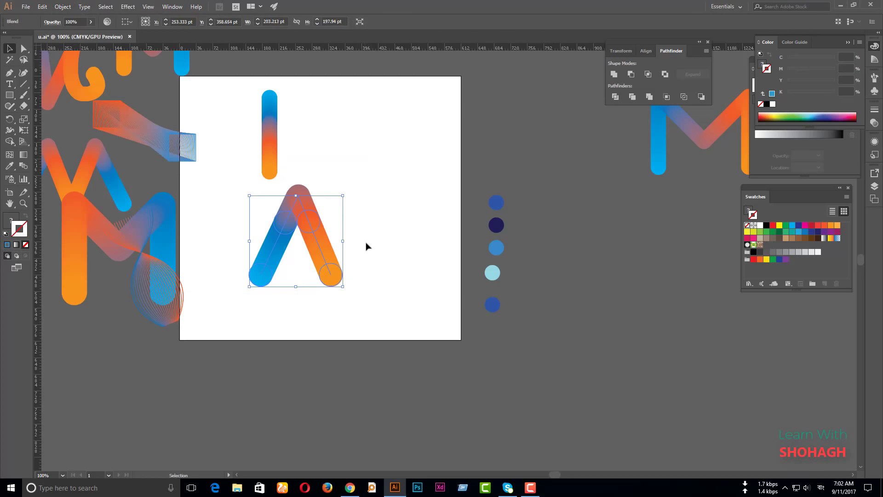
key(ctrl+equal)
Make a vertically reflected copy of the gradient Λ with Transform > Reflect.
ctrl+alt+click(335, 237)
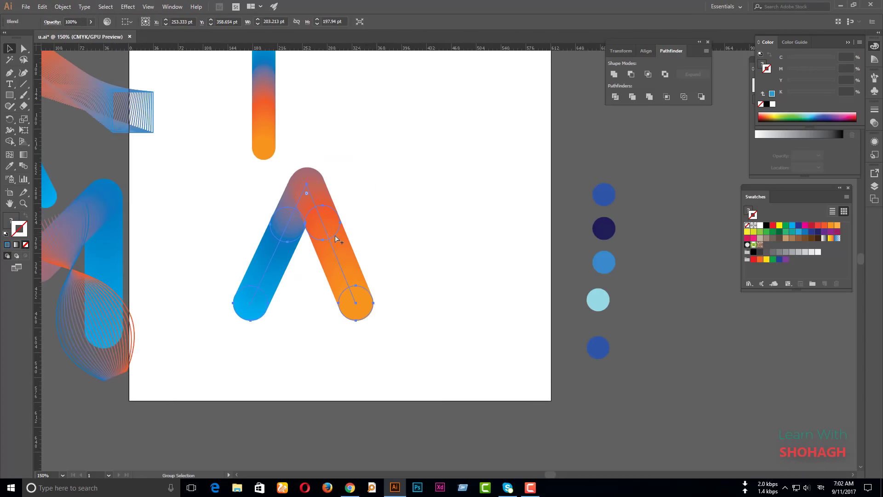
right_click(339, 211)
mouse_move(368, 289)
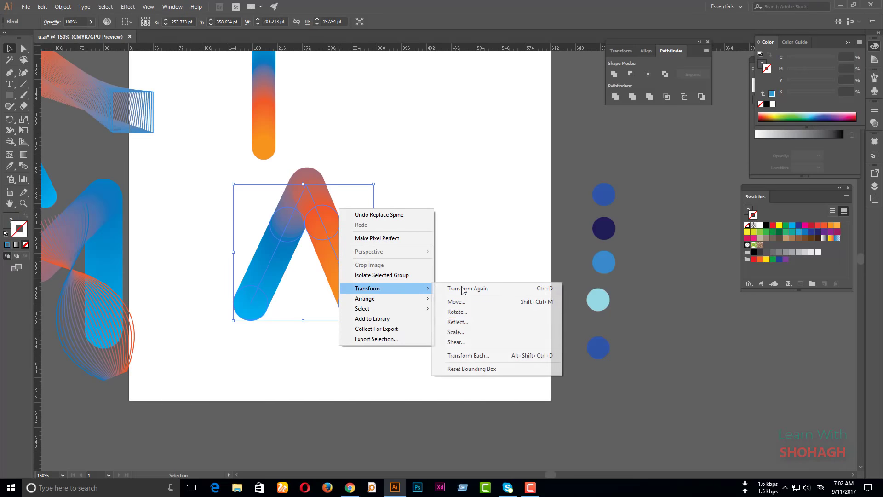
click(484, 321)
click(756, 299)
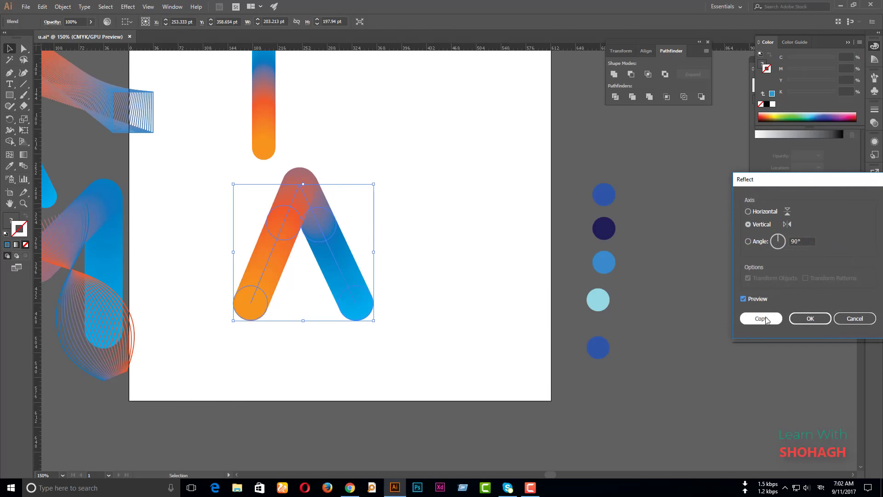
click(766, 320)
Position the reflected copy against the original and narrow the resulting gradient M.
click(295, 250)
mouse_move(295, 250)
mouse_down()
mouse_move(428, 226)
mouse_move(414, 228)
mouse_up()
click(399, 345)
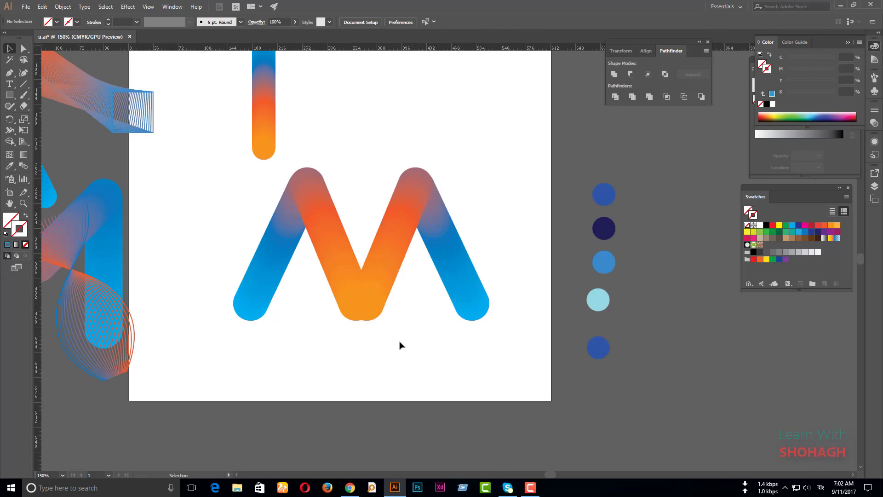
scroll(361, 299, up, 1)
scroll(361, 299, up, 1)
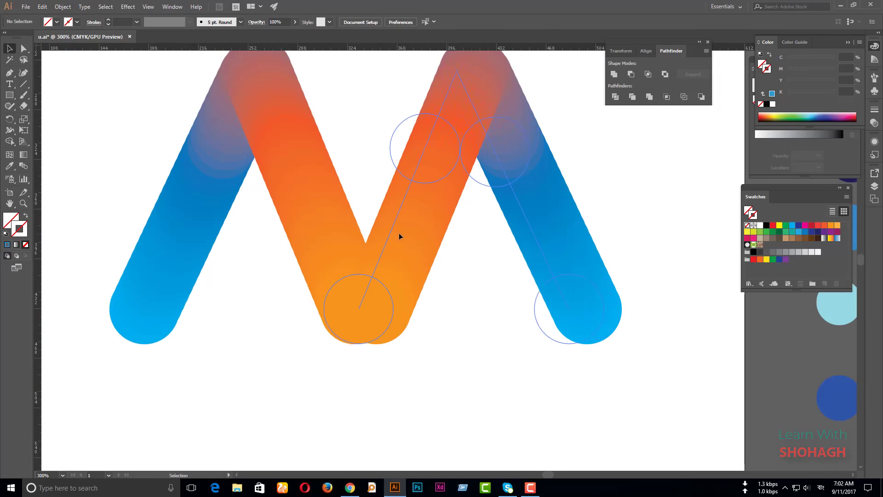
drag(399, 233, 378, 233)
click(433, 380)
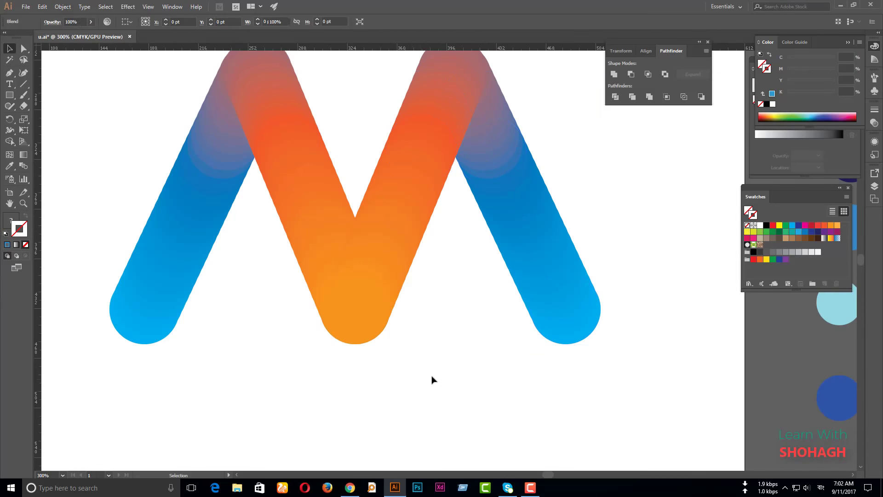
scroll(434, 377, down, 2)
scroll(487, 241, down, 1)
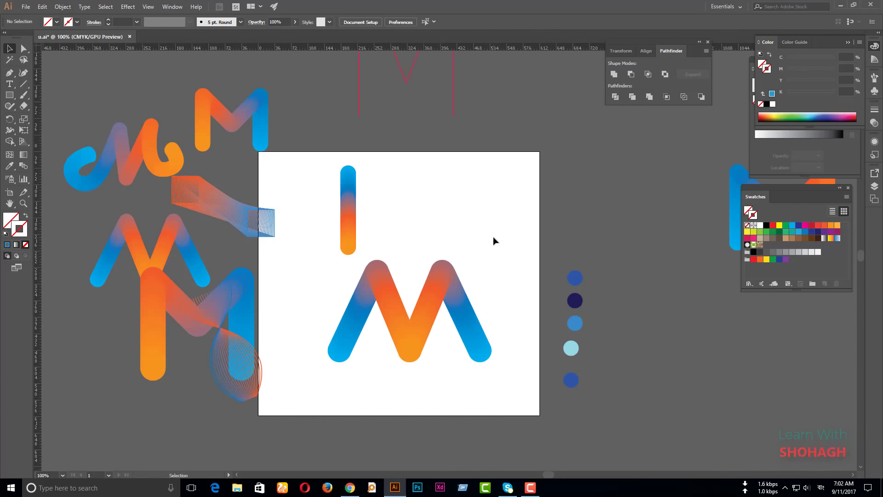